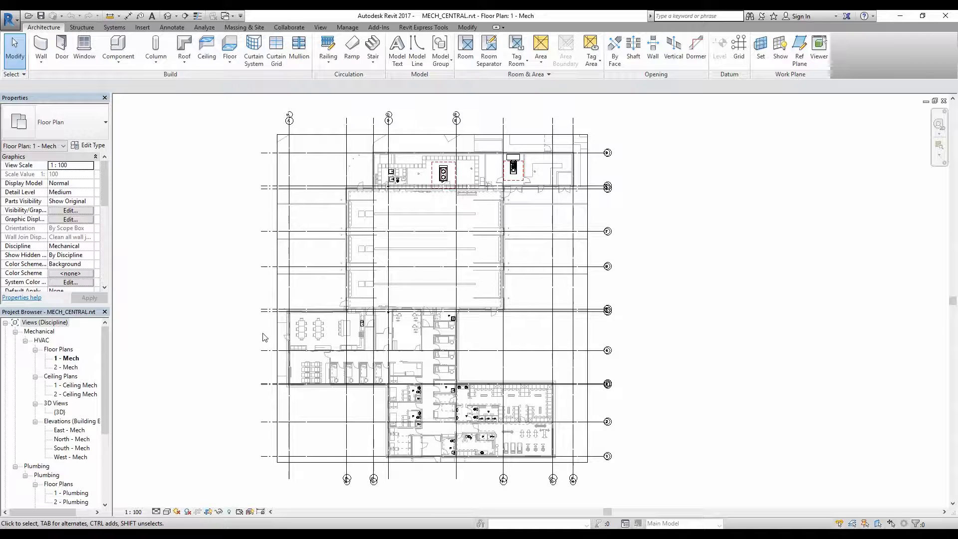
# - Pin the linked architectural model ARCH_LINK.rvt in place on the 1 - Mech floor plan
pyautogui.scroll(3, 375, 289)
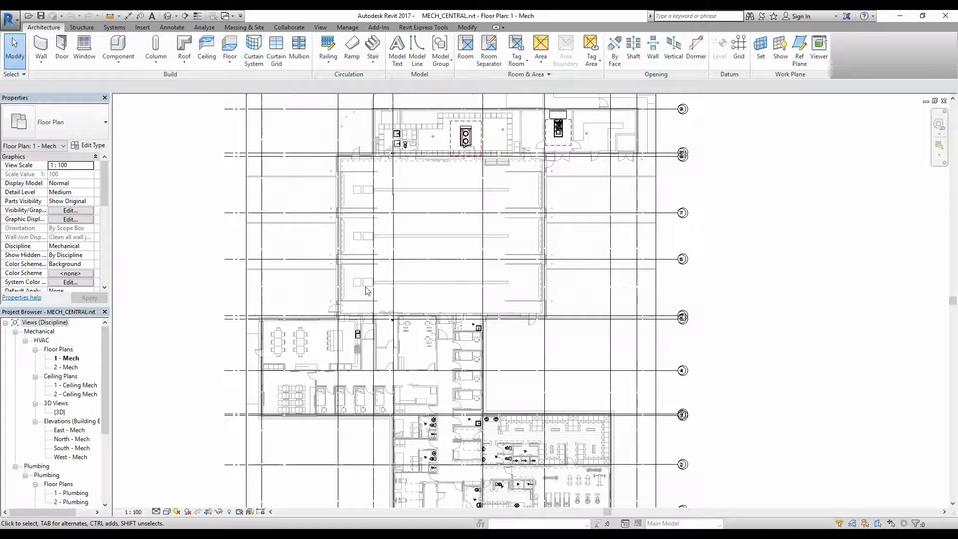
pyautogui.click(362, 288)
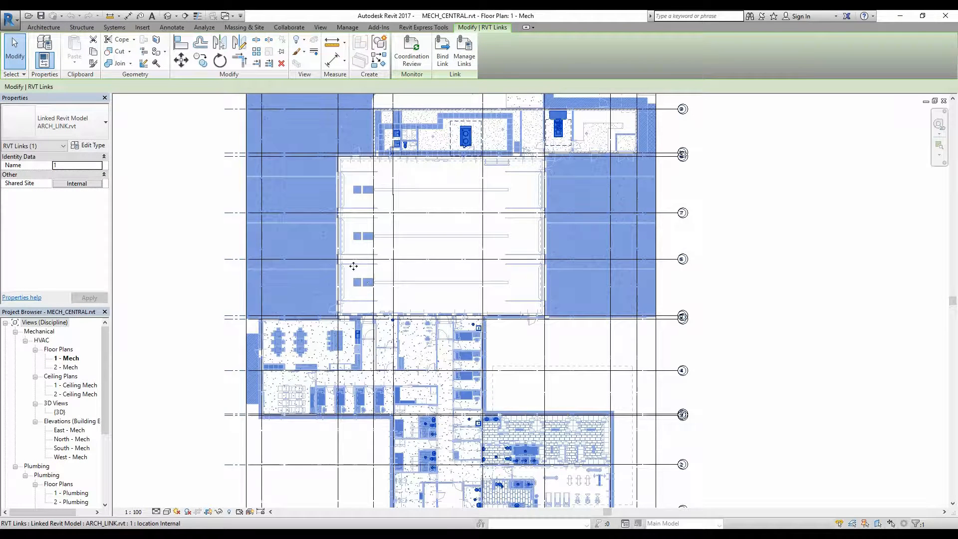
pyautogui.click(282, 53)
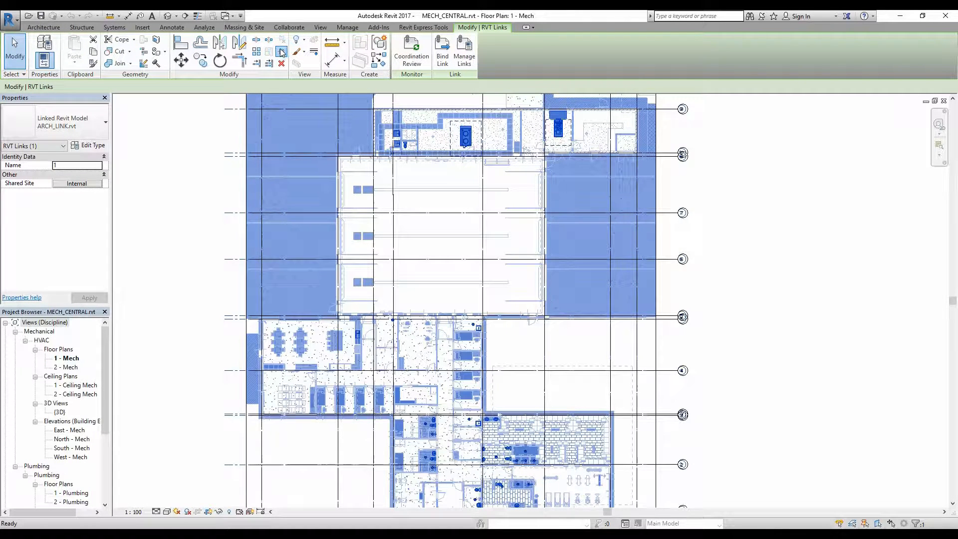
pyautogui.click(280, 55)
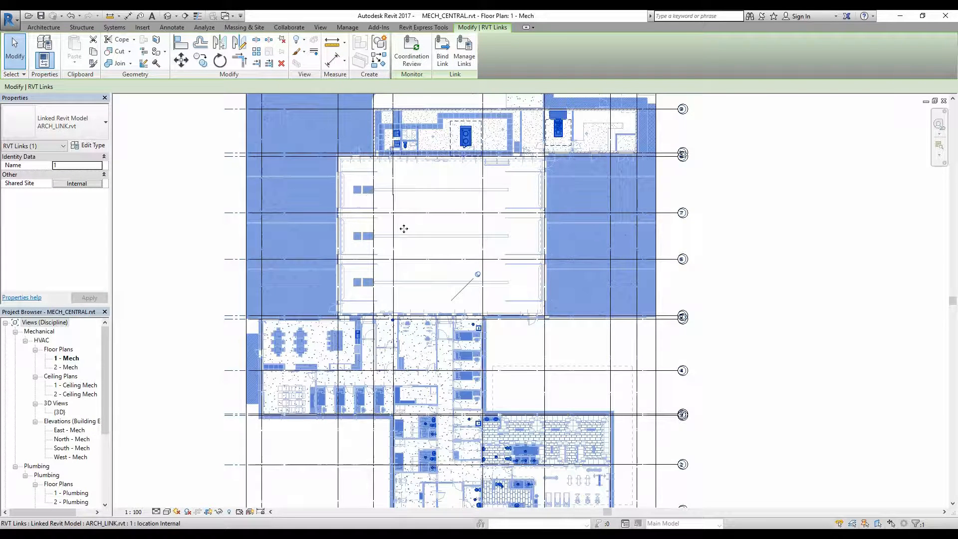
# - Unpin ARCH_LINK.rvt, shift the link out of position as a trial, and move it back to its original location
pyautogui.scroll(-2, 404, 228)
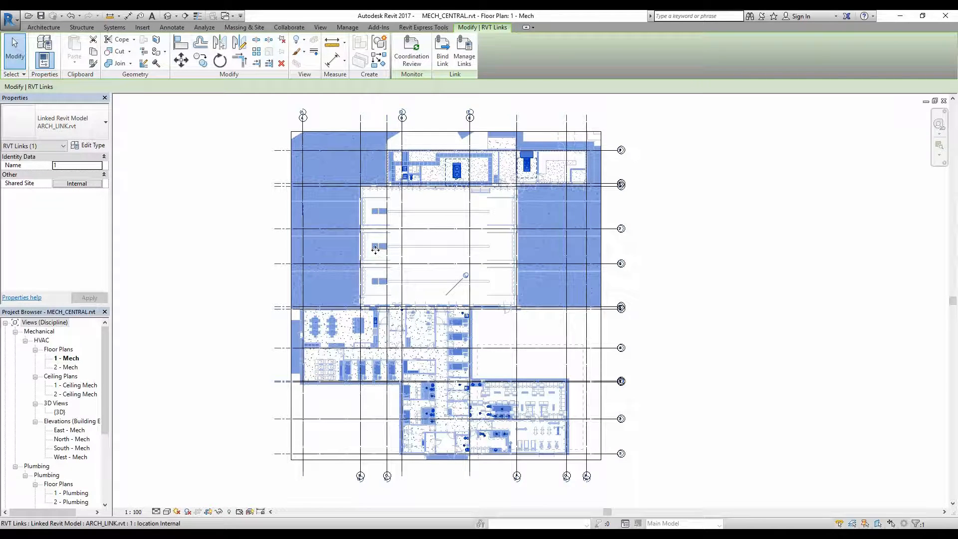
pyautogui.scroll(1, 355, 254)
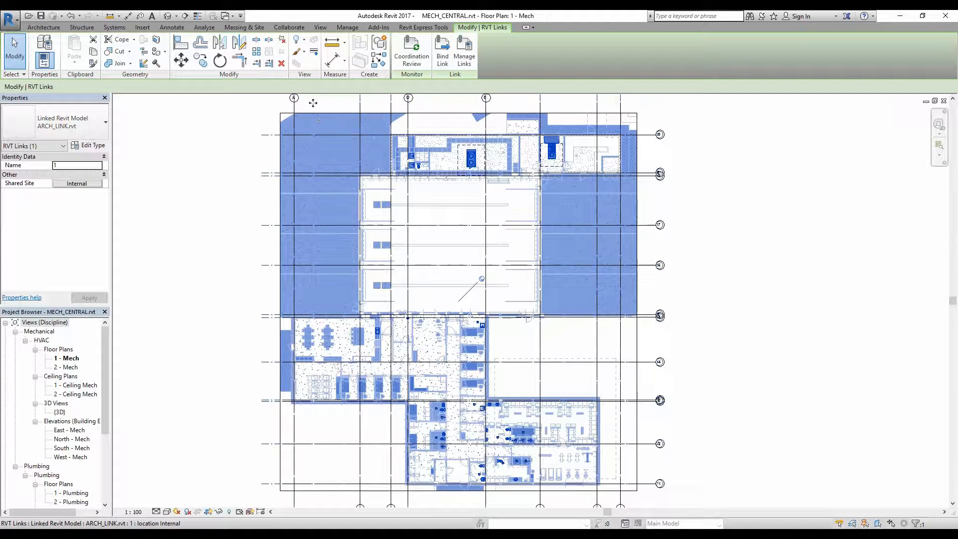
pyautogui.click(282, 41)
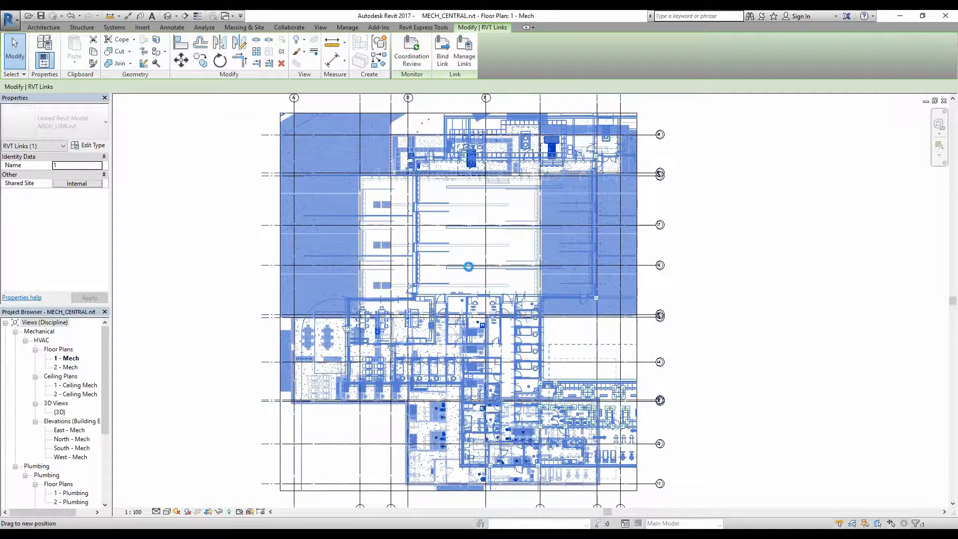
pyautogui.moveTo(487, 283); pyautogui.dragTo(487, 298)
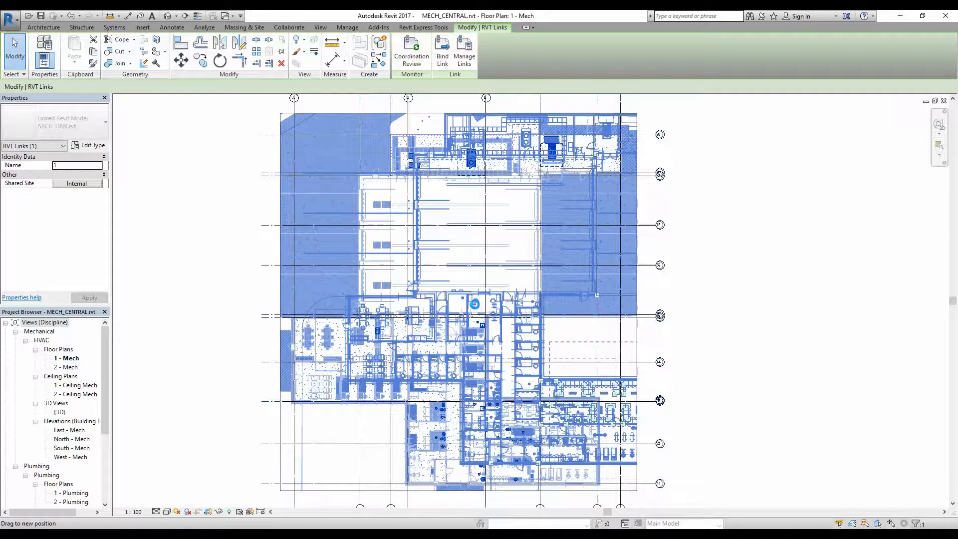
pyautogui.moveTo(471, 303); pyautogui.dragTo(466, 303)
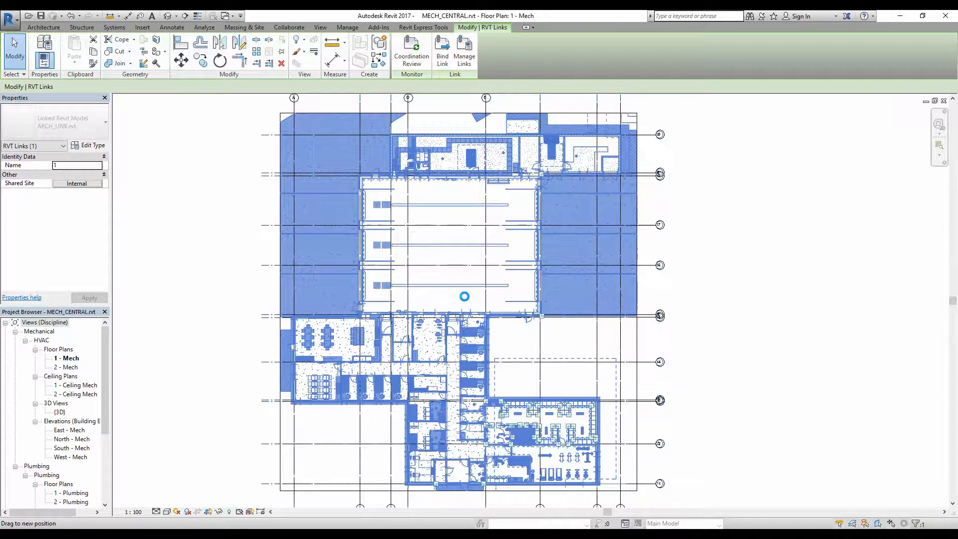
pyautogui.click(470, 297)
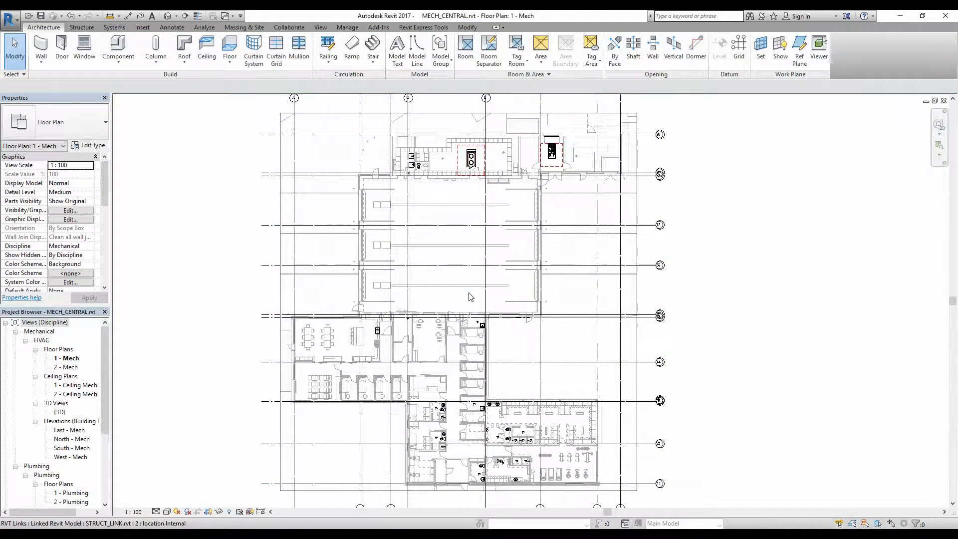
# - Pin the ARCH_LINK.rvt link at its original location and deselect it
pyautogui.scroll(3, 405, 307)
pyautogui.click(382, 275)
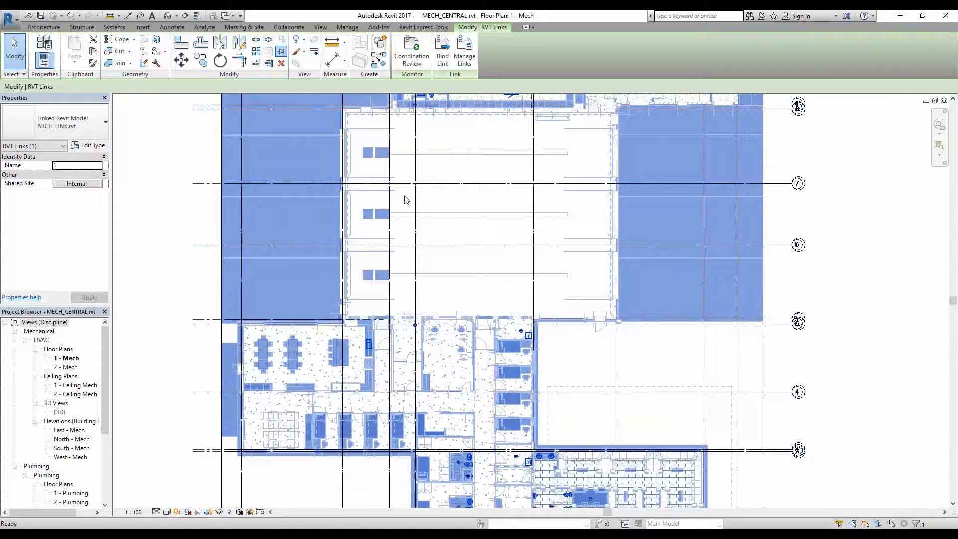
pyautogui.click(185, 387)
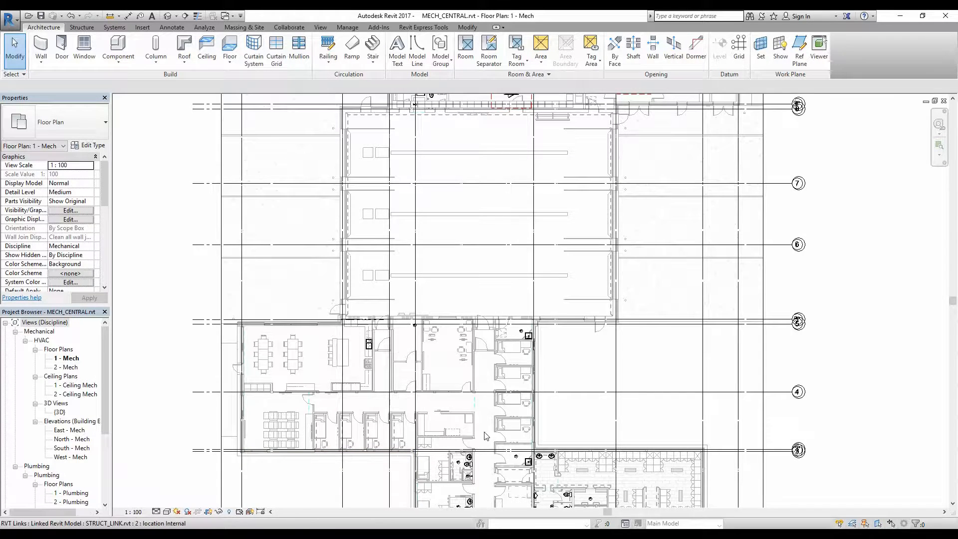
# - Pin the linked structural model STRUCT_LINK.rvt in place and deselect it
pyautogui.click(512, 429)
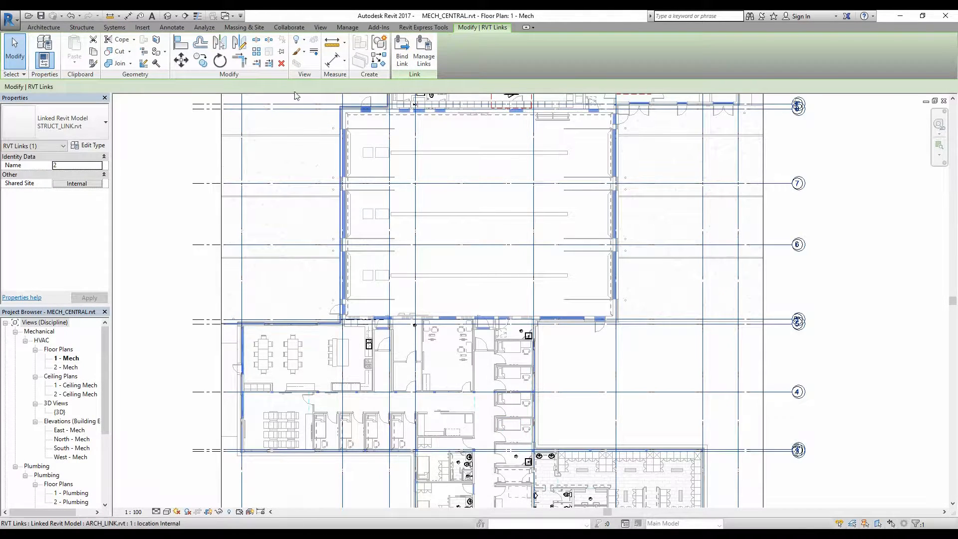
pyautogui.click(283, 52)
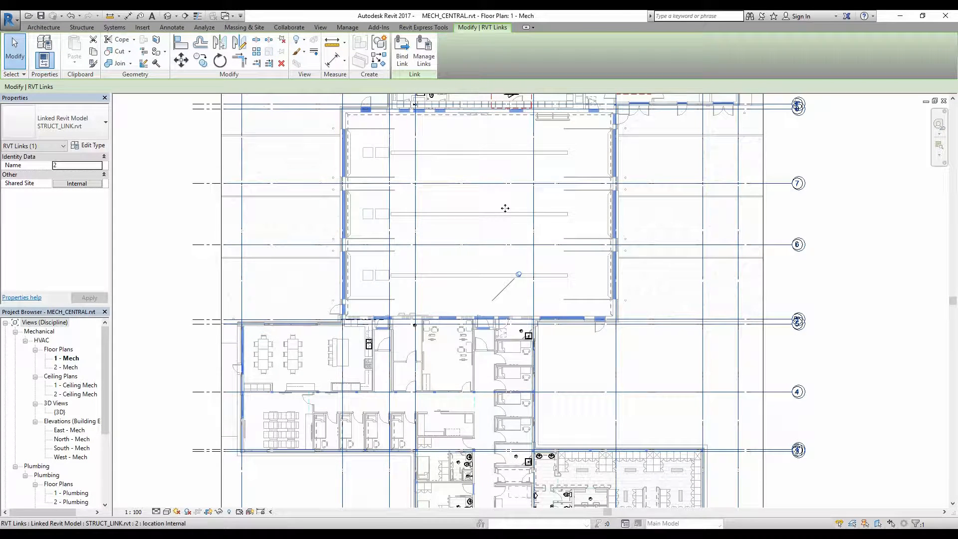
pyautogui.press('Escape')
# - Examine the overlapping grid lines and bubbles of the two linked models around the floor plan's edges
pyautogui.scroll(-3, 505, 208)
pyautogui.scroll(4, 431, 259)
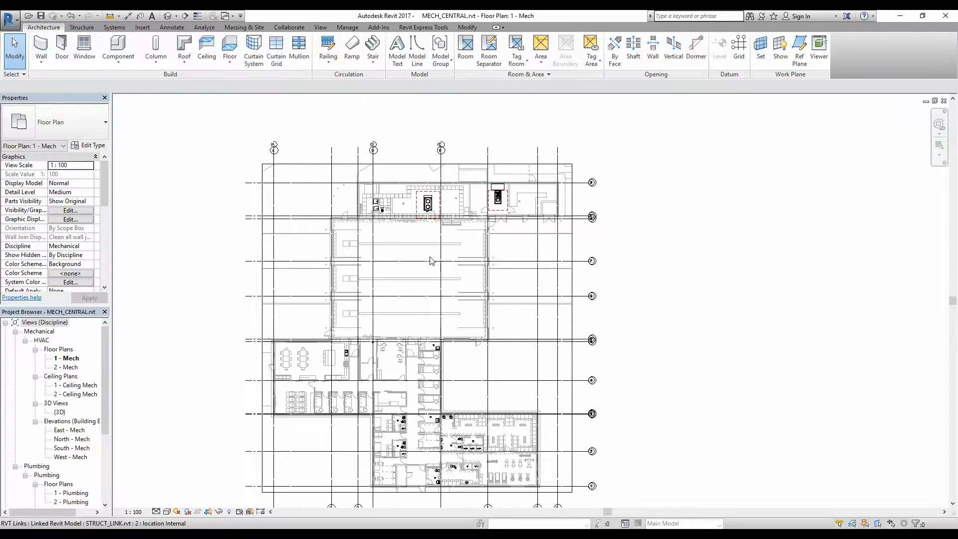
pyautogui.scroll(-2, 443, 239)
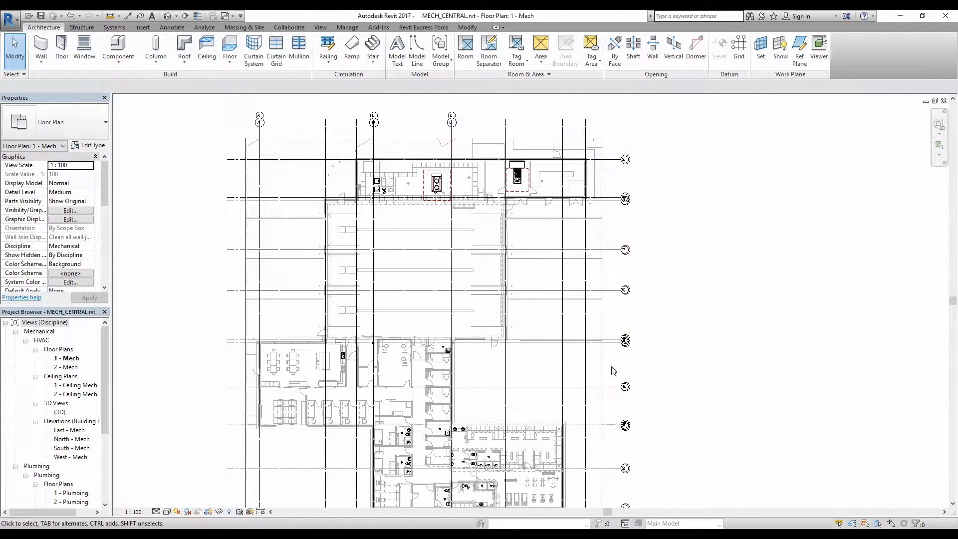
pyautogui.scroll(3, 624, 229)
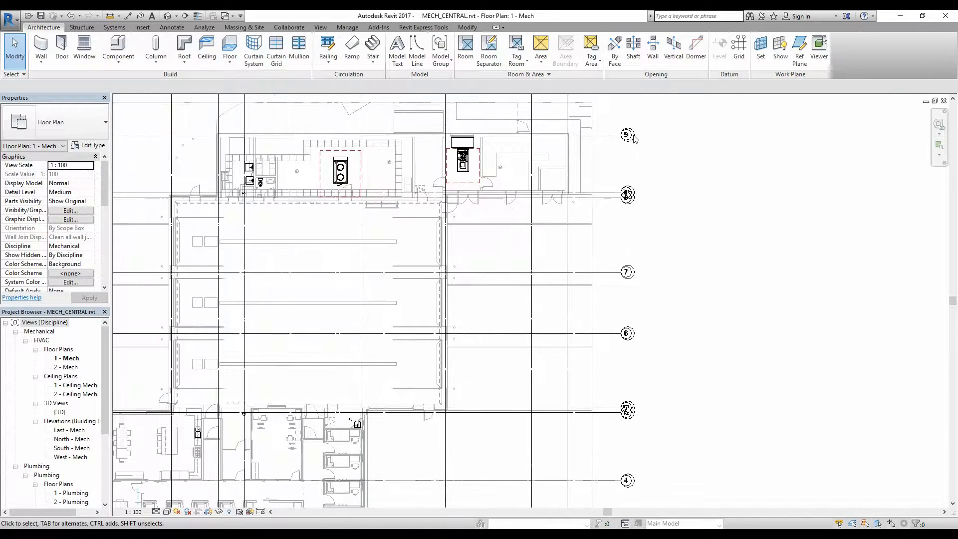
pyautogui.moveTo(648, 251); pyautogui.dragTo(641, 298, button='middle')
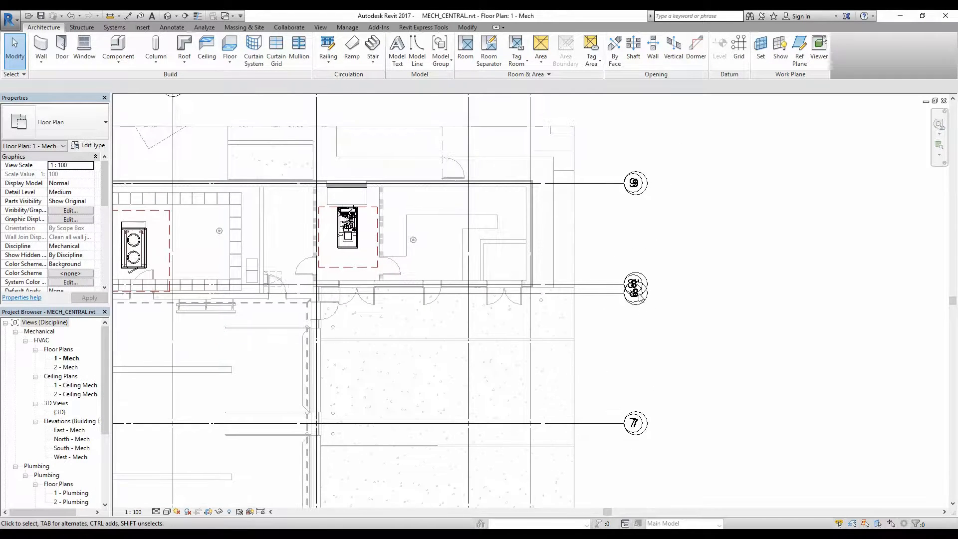
pyautogui.scroll(1, 645, 197)
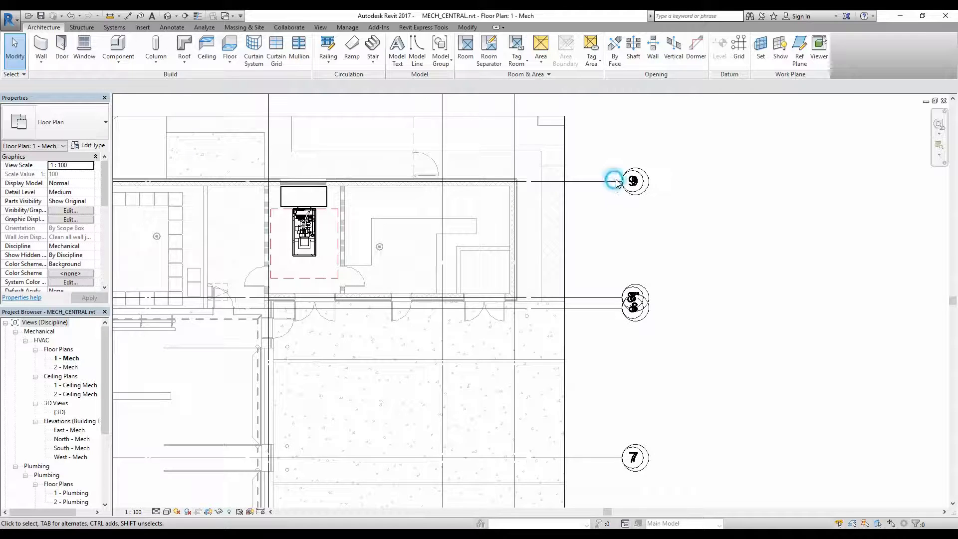
pyautogui.scroll(-1, 618, 279)
pyautogui.scroll(-4, 576, 252)
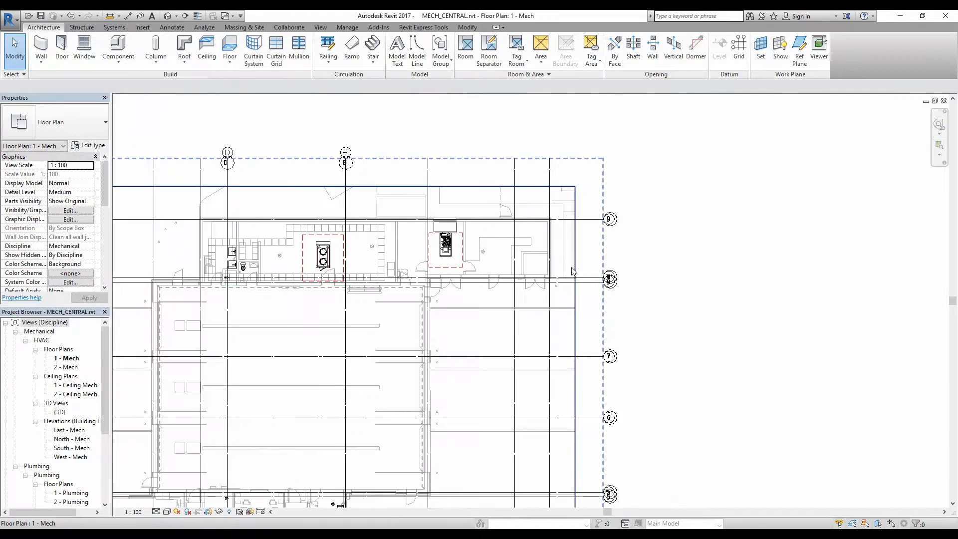
pyautogui.moveTo(494, 257); pyautogui.dragTo(710, 278, button='middle')
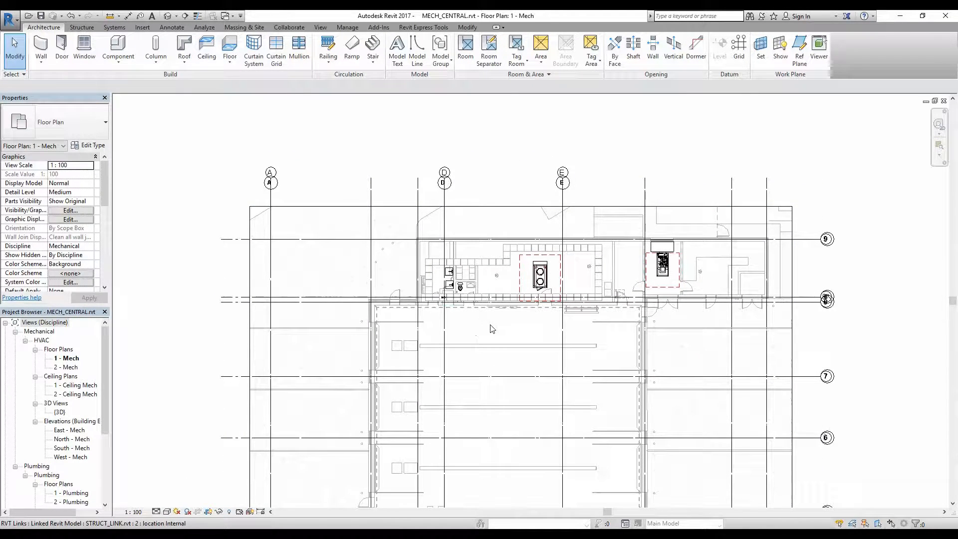
pyautogui.scroll(-3, 440, 248)
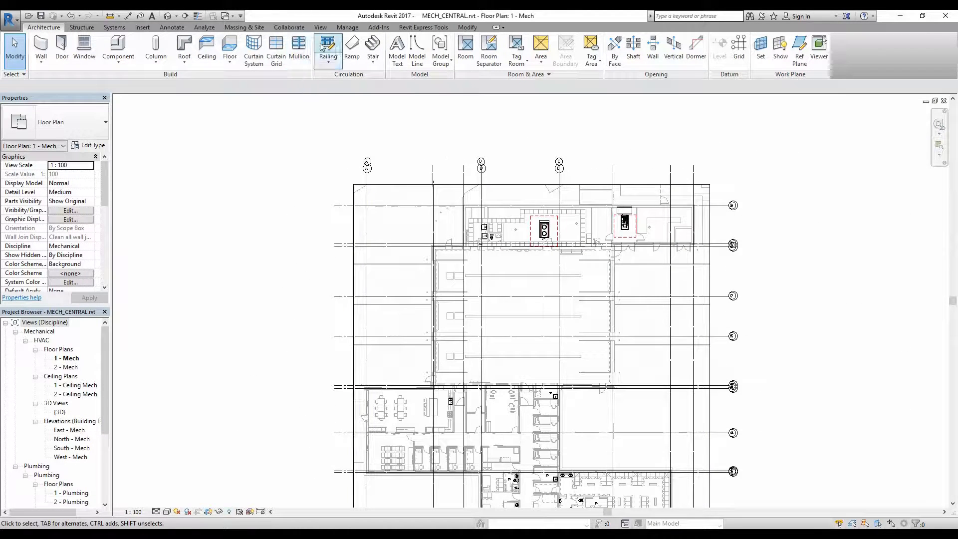
# - Start a Copy/Monitor session on a link, choosing ARCH_LINK.rvt as the model to monitor
pyautogui.click(292, 28)
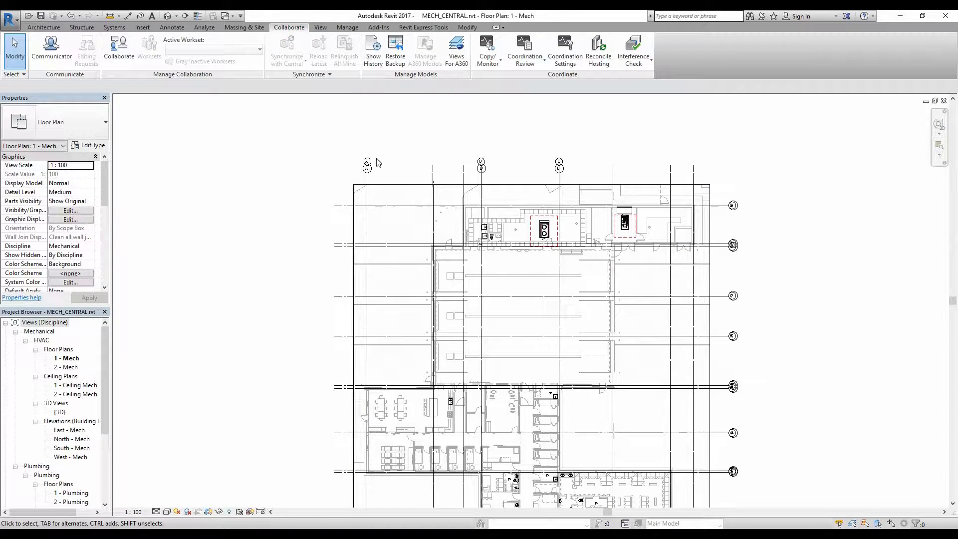
pyautogui.scroll(2, 497, 210)
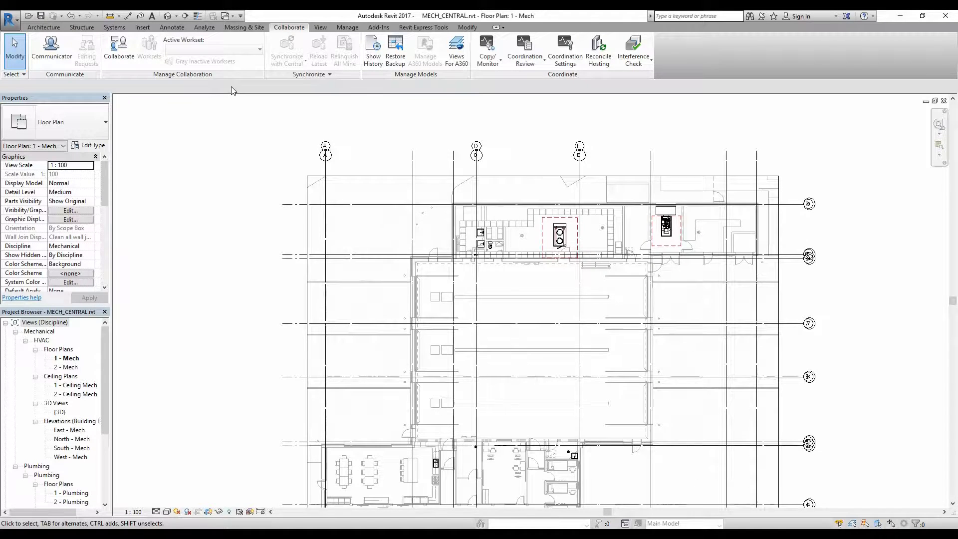
pyautogui.scroll(-2, 374, 113)
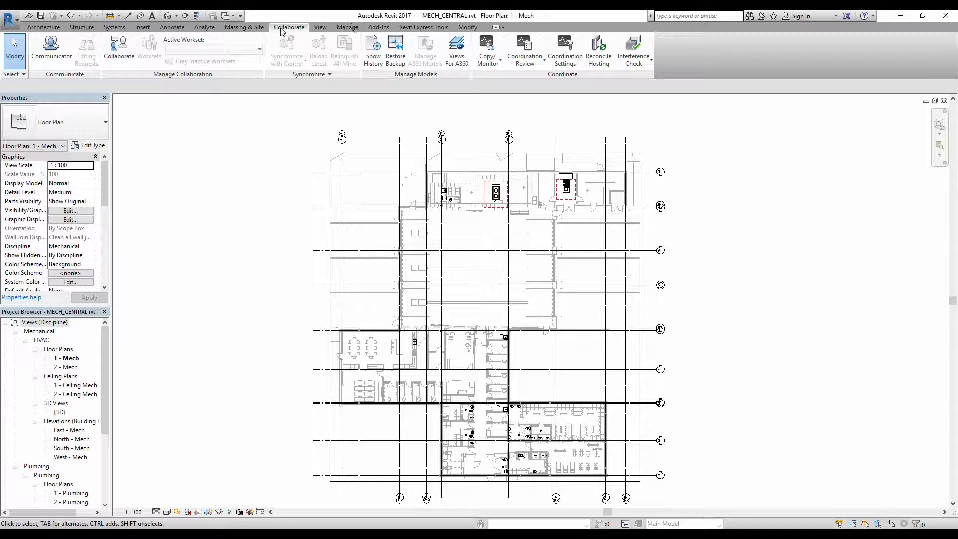
pyautogui.click(487, 53)
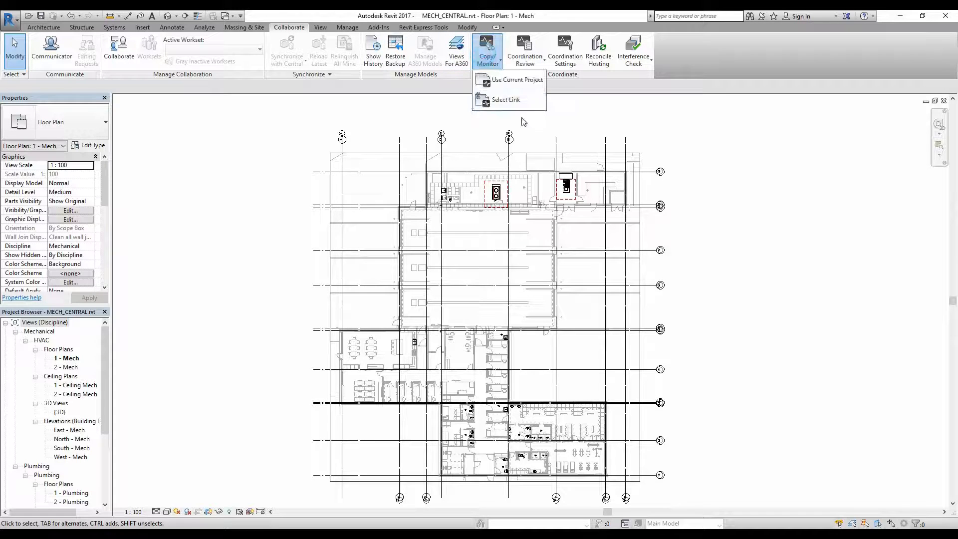
pyautogui.click(502, 101)
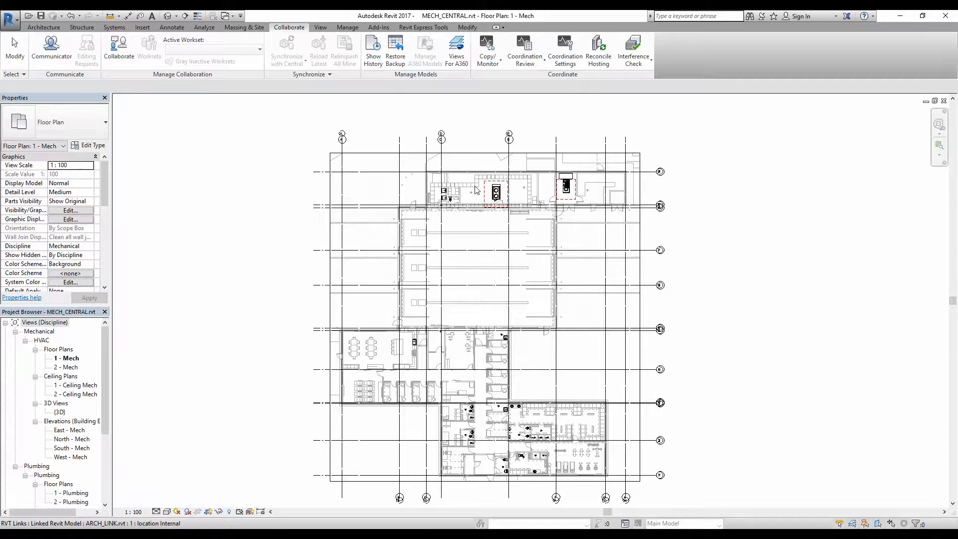
pyautogui.click(488, 52)
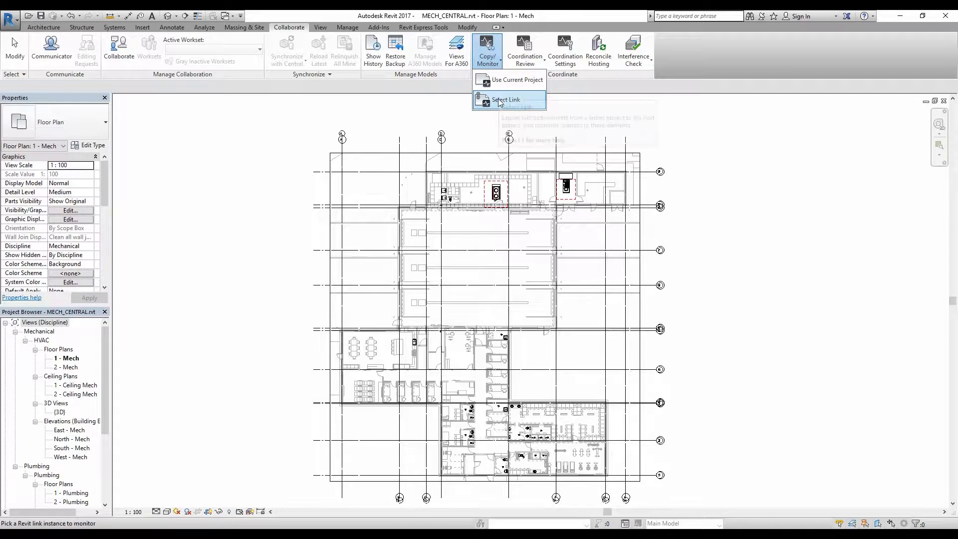
pyautogui.click(501, 99)
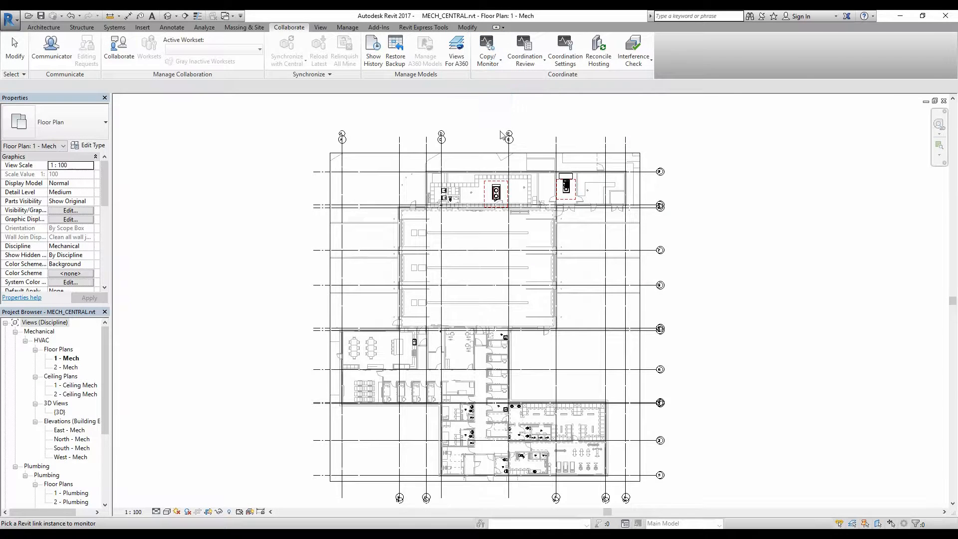
pyautogui.click(473, 172)
# - Start copying elements from the architectural link with multiple selection enabled
pyautogui.scroll(2, 375, 193)
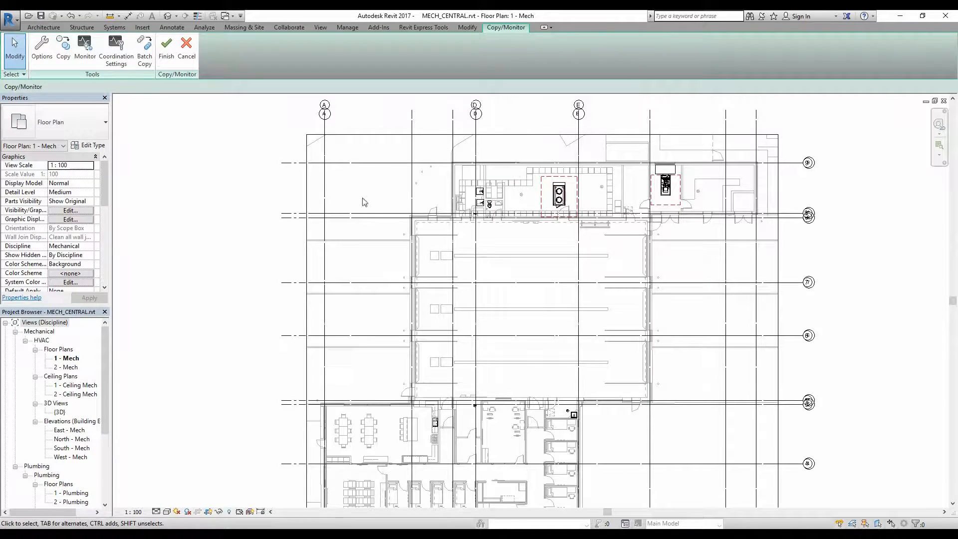
pyautogui.scroll(-1, 389, 226)
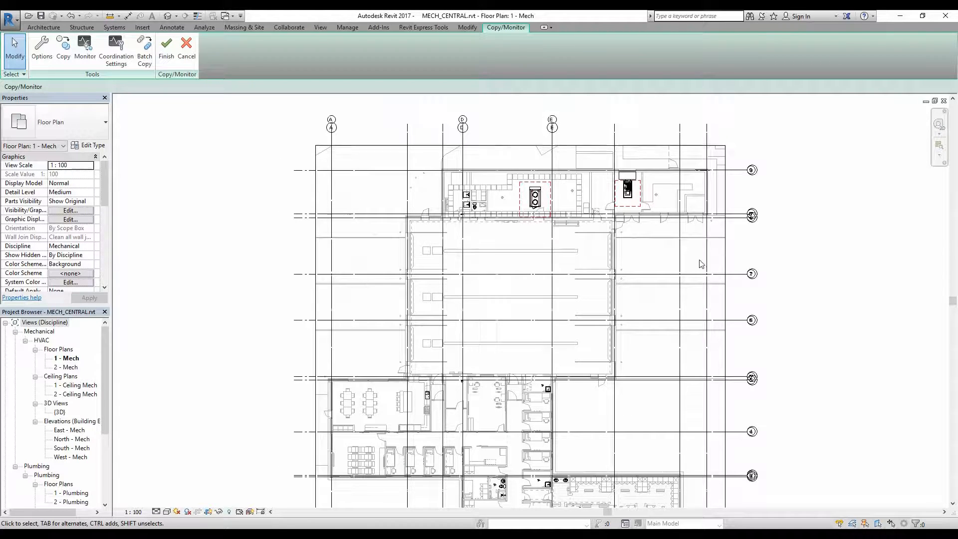
pyautogui.scroll(-1, 742, 344)
pyautogui.moveTo(634, 348); pyautogui.dragTo(578, 292, button='middle')
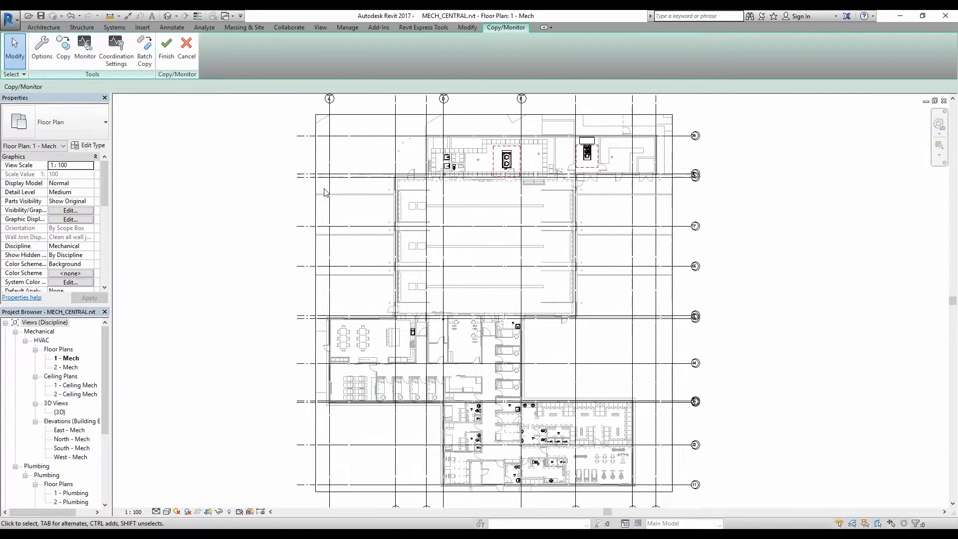
pyautogui.click(63, 50)
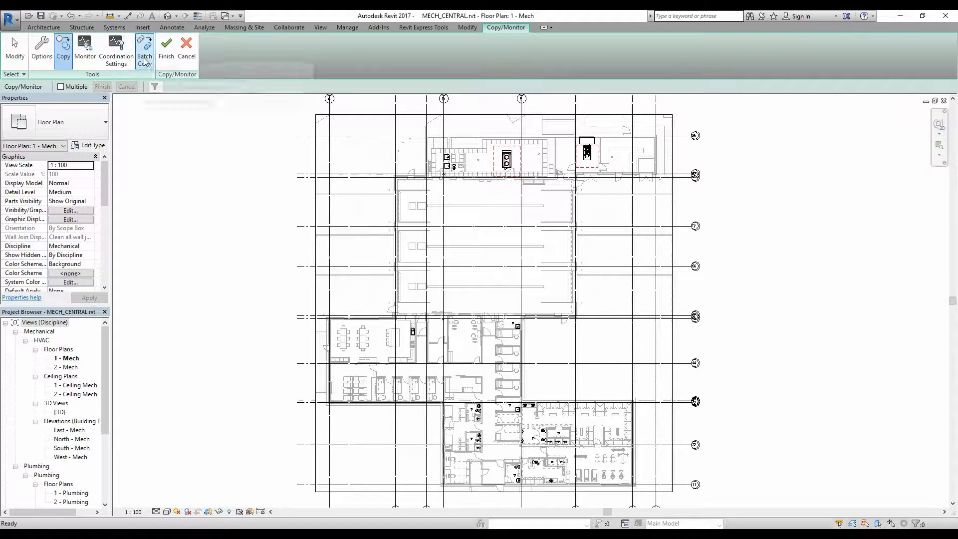
pyautogui.click(61, 87)
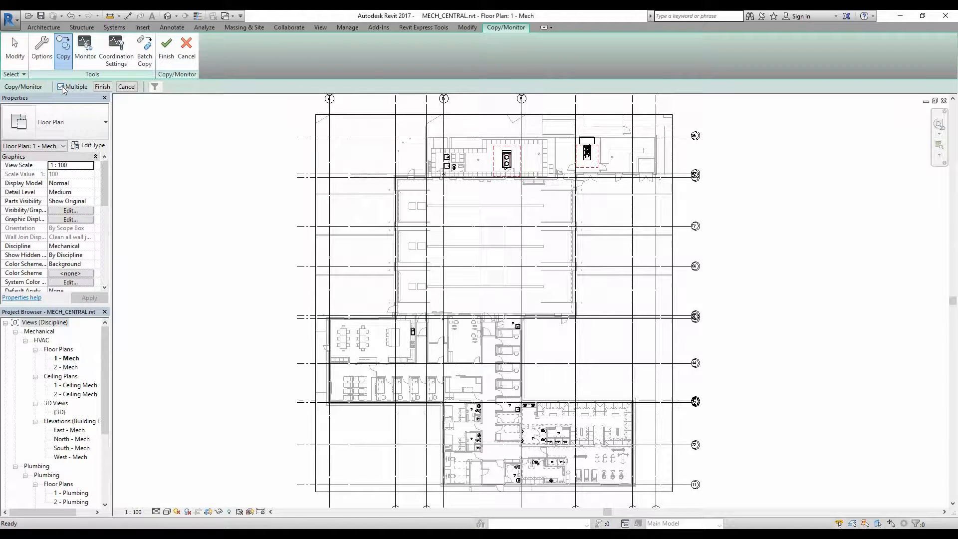
# - Select the architectural link's lettered grids A, D, E, F, G and H for copying
pyautogui.scroll(3, 355, 225)
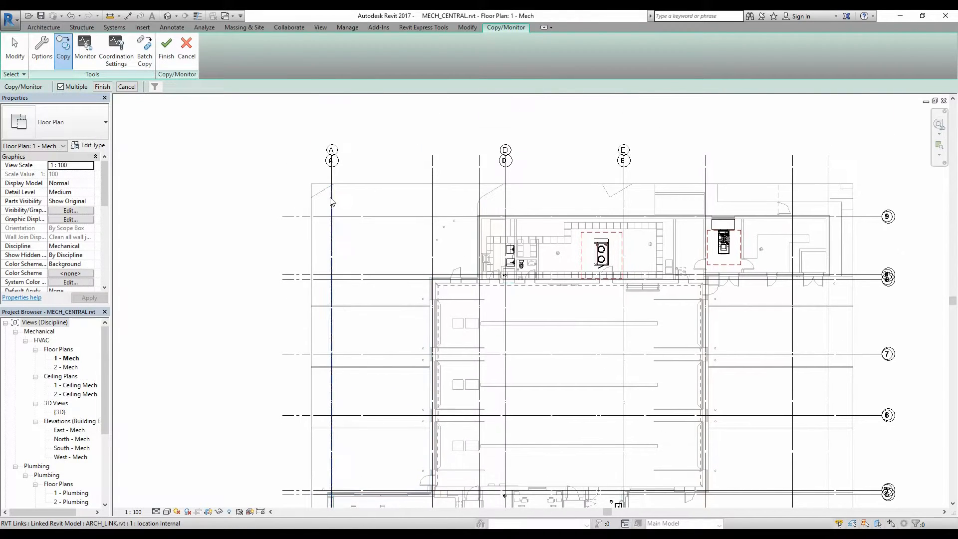
pyautogui.click(331, 201)
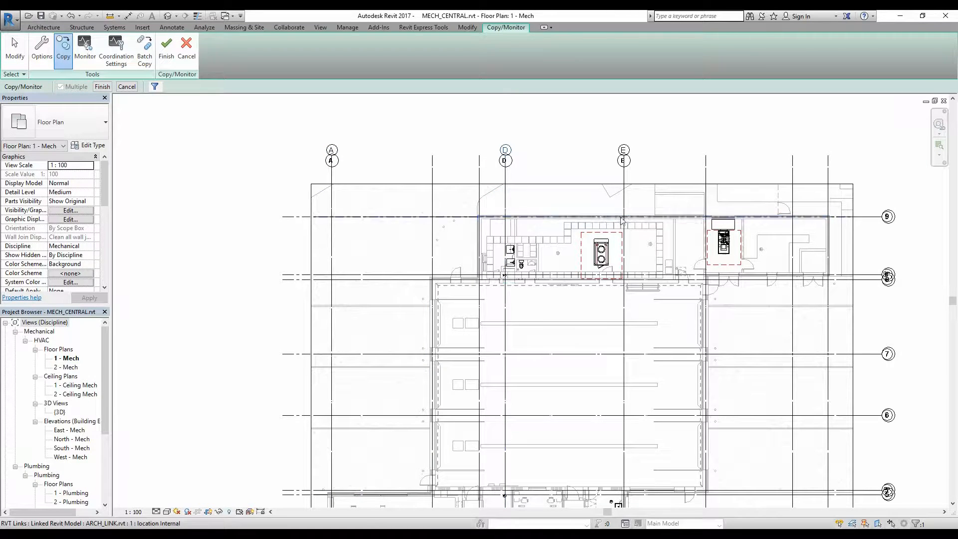
pyautogui.click(332, 203)
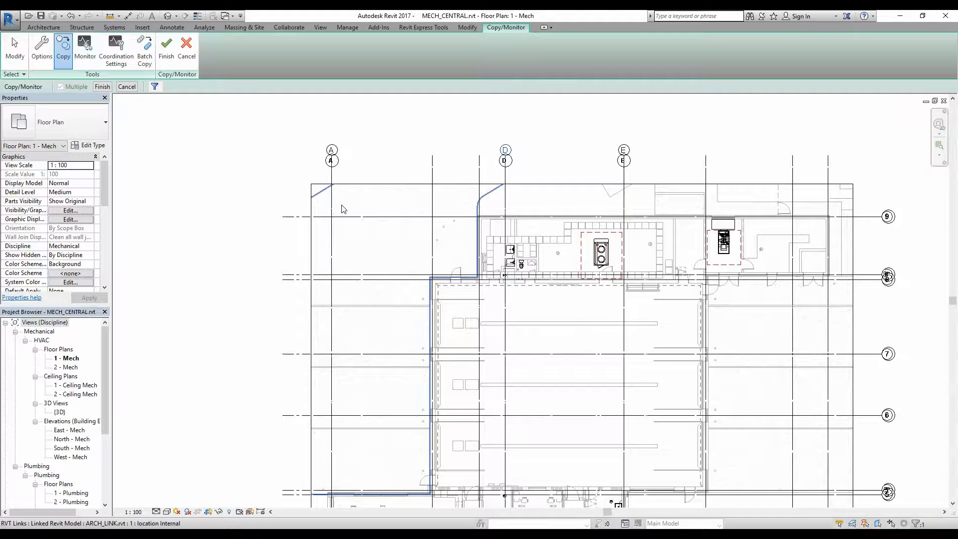
pyautogui.click(332, 199)
pyautogui.click(624, 199)
pyautogui.click(706, 197)
pyautogui.click(792, 193)
pyautogui.click(828, 193)
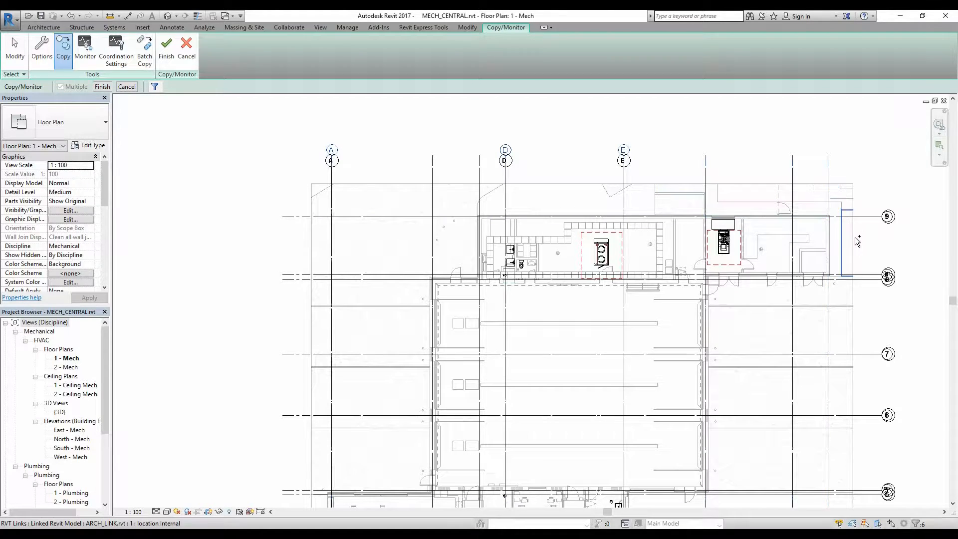
# - Add the link's horizontal grids 9, 8', 8, 7, 6 and 5 to the copy selection
pyautogui.click(849, 217)
pyautogui.click(843, 275)
pyautogui.click(844, 279)
pyautogui.click(836, 354)
pyautogui.moveTo(837, 357); pyautogui.dragTo(718, 209, button='middle')
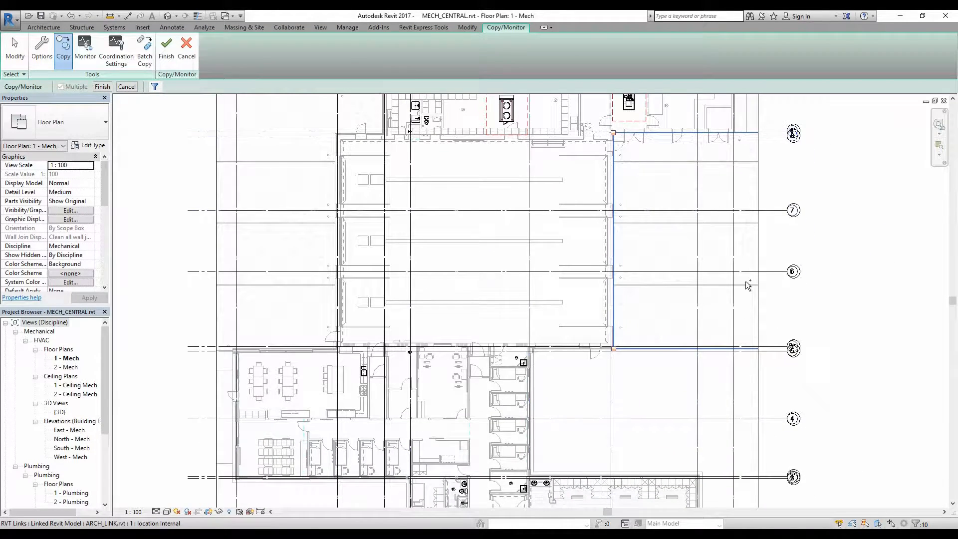
pyautogui.click(751, 272)
pyautogui.click(748, 352)
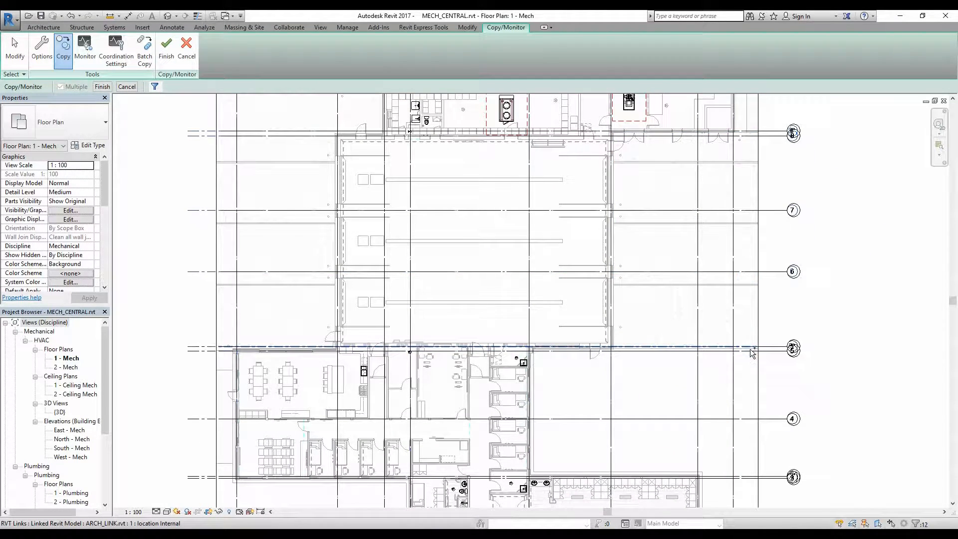
# - Add the link's remaining horizontal grids down the plan to the copy selection, from grid 4 through both grid 3 lines to grid 1
pyautogui.moveTo(742, 381); pyautogui.dragTo(735, 302, button='middle')
pyautogui.click(733, 288)
pyautogui.click(735, 346)
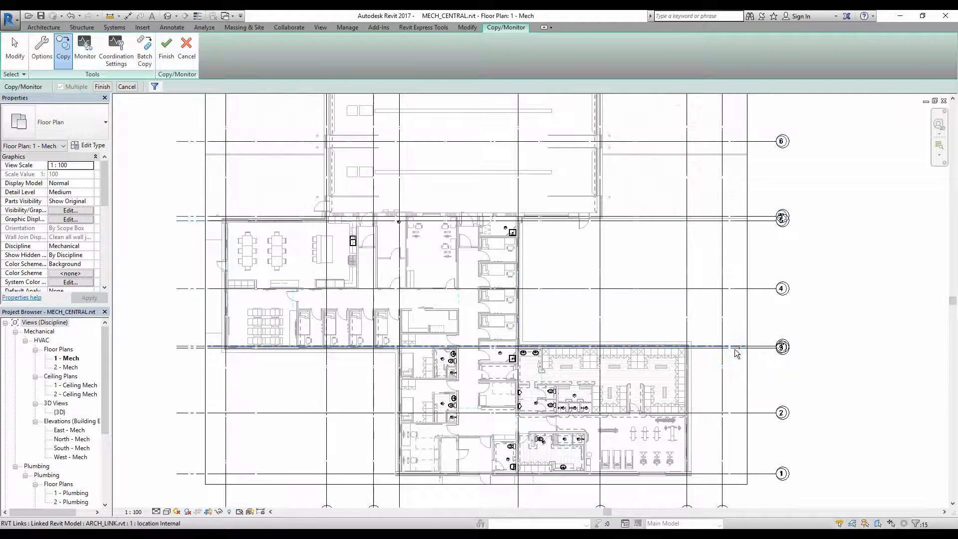
pyautogui.click(741, 349)
pyautogui.click(735, 413)
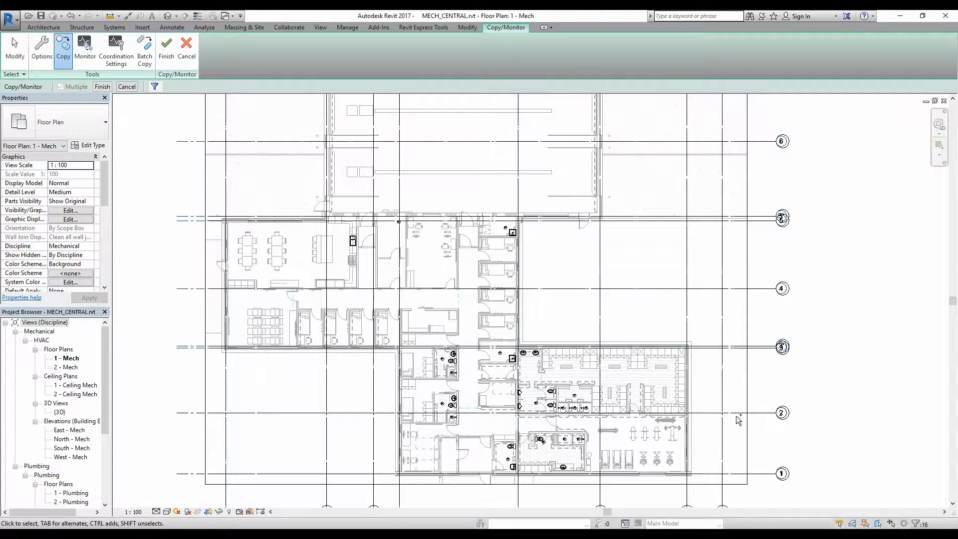
pyautogui.click(743, 472)
# - Add the link's lettered grids C and B to the copy selection
pyautogui.moveTo(669, 401); pyautogui.dragTo(749, 342, button='middle')
pyautogui.scroll(6, 783, 225)
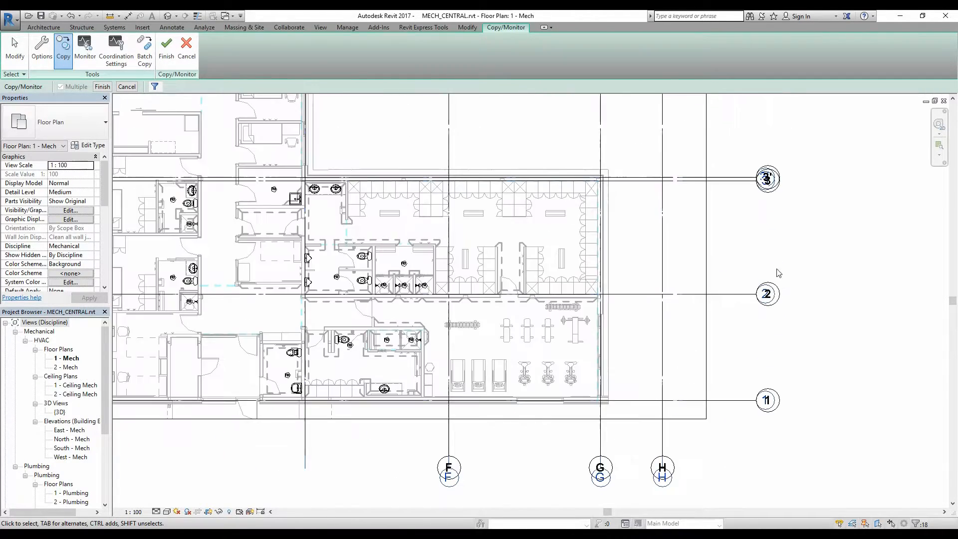
pyautogui.scroll(-5, 780, 305)
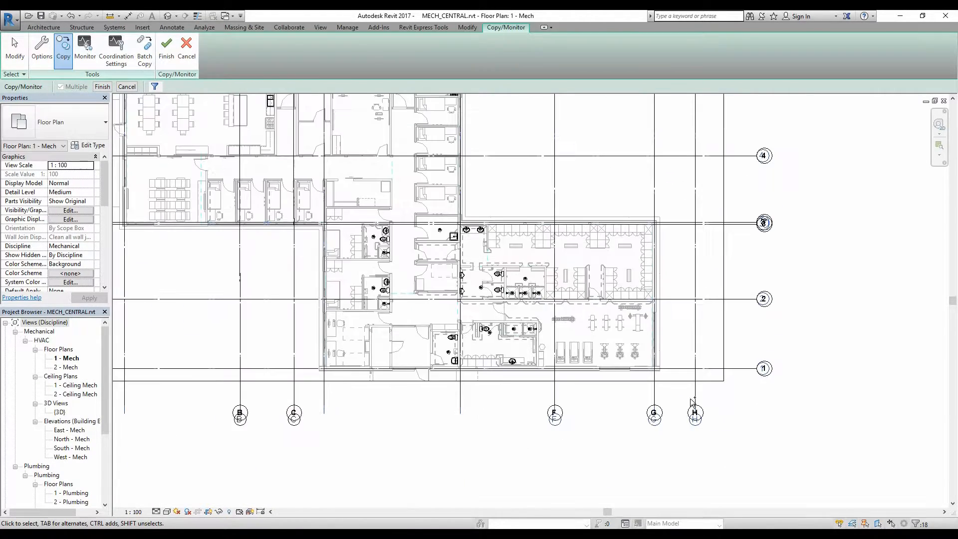
pyautogui.moveTo(476, 410); pyautogui.dragTo(650, 424, button='middle')
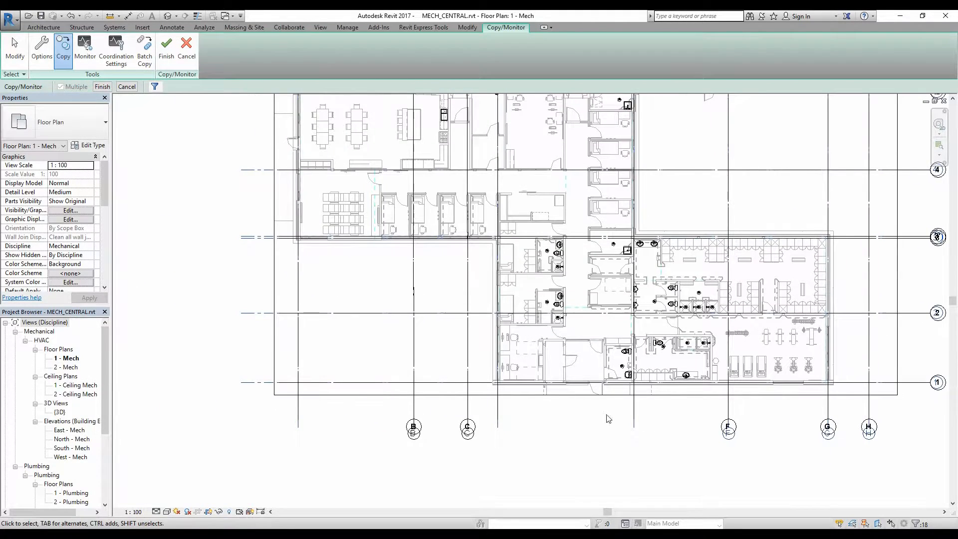
pyautogui.scroll(2, 491, 406)
pyautogui.click(458, 351)
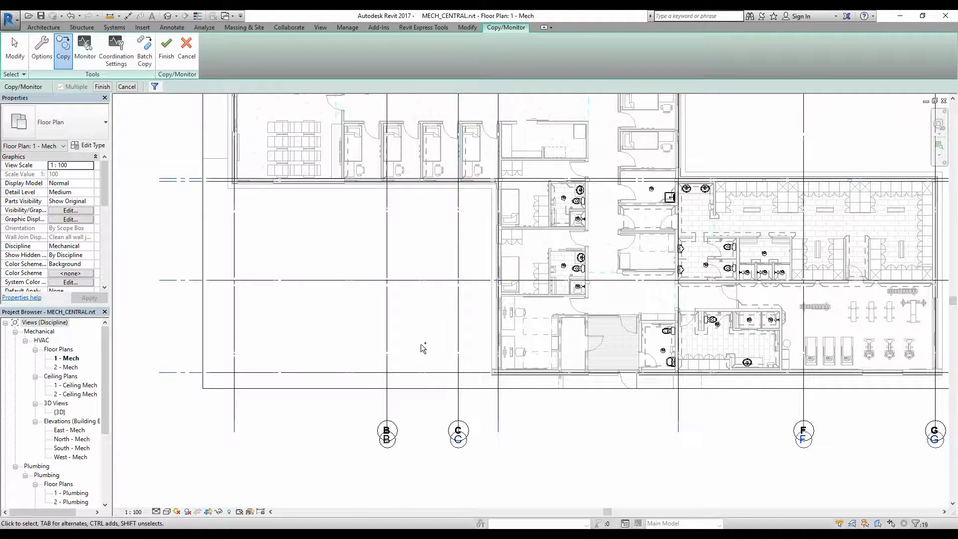
pyautogui.click(388, 338)
# - Complete the multiple selection so all chosen architectural grids are copied into the mechanical model
pyautogui.scroll(-1, 286, 330)
pyautogui.moveTo(357, 350); pyautogui.dragTo(393, 493, button='middle')
pyautogui.scroll(-1, 392, 493)
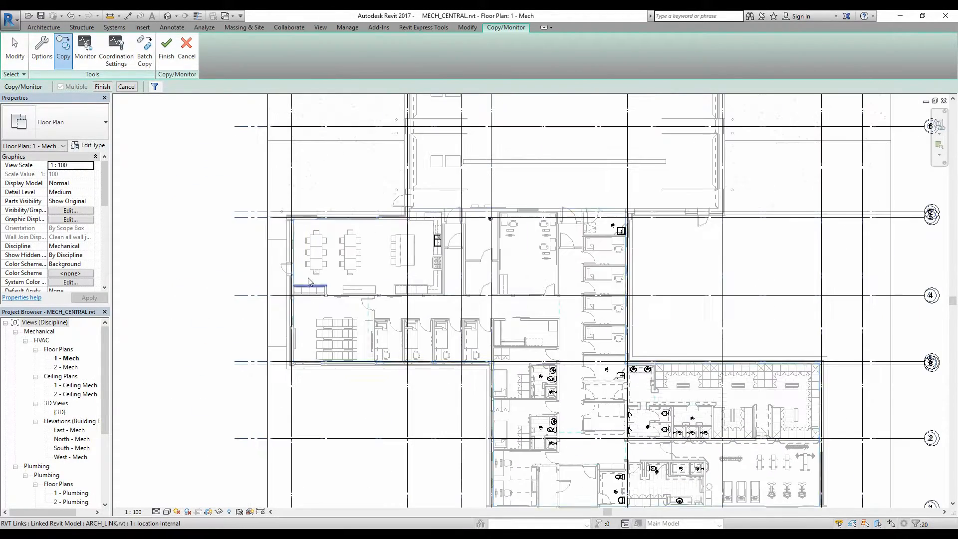
pyautogui.moveTo(297, 274); pyautogui.dragTo(288, 390, button='middle')
pyautogui.scroll(-1, 289, 389)
pyautogui.moveTo(355, 223); pyautogui.dragTo(368, 353, button='middle')
pyautogui.click(103, 86)
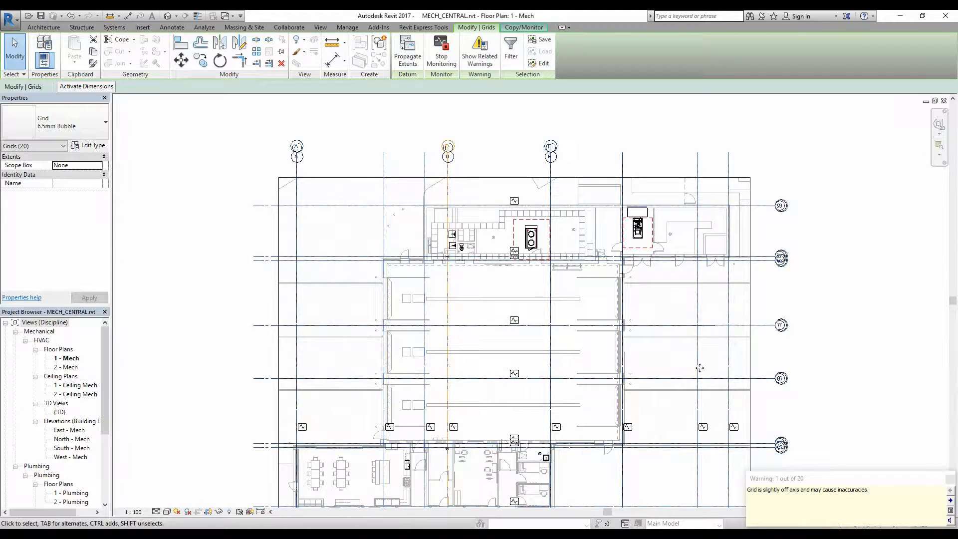
# - Expand and review the list of grid warnings, then close it
pyautogui.click(950, 510)
pyautogui.click(737, 348)
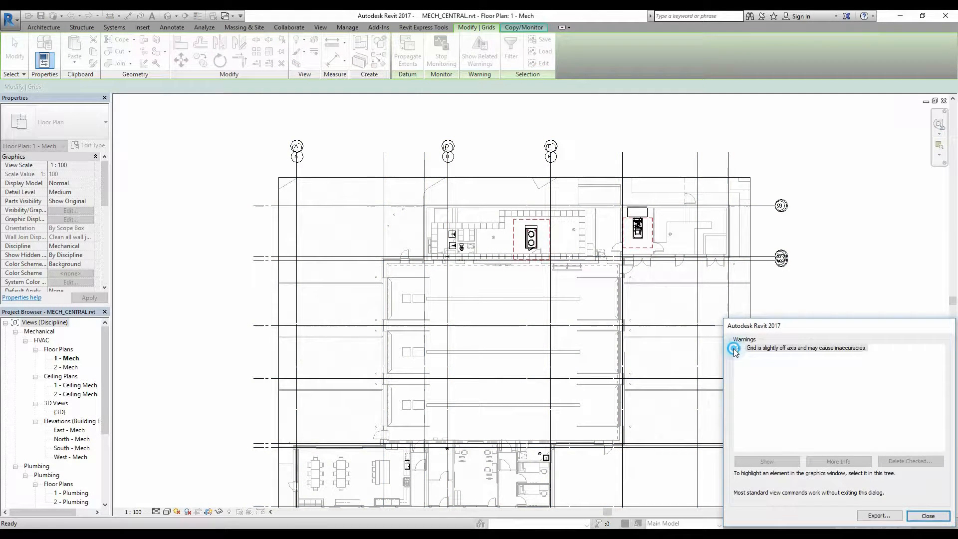
pyautogui.click(748, 356)
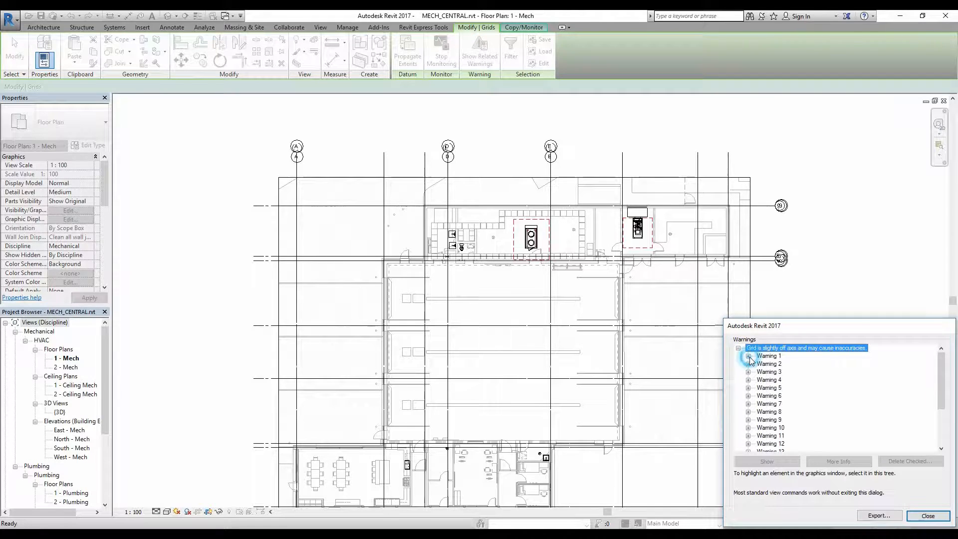
pyautogui.scroll(-1, 798, 379)
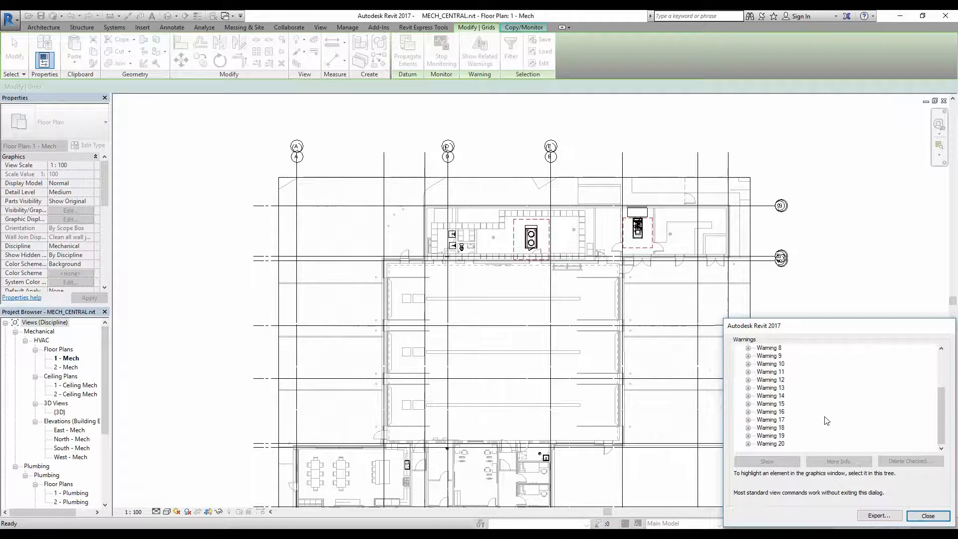
pyautogui.click(928, 516)
# - Check the copied grid bubbles against the linked ones and finish the Copy/Monitor session
pyautogui.scroll(3, 552, 161)
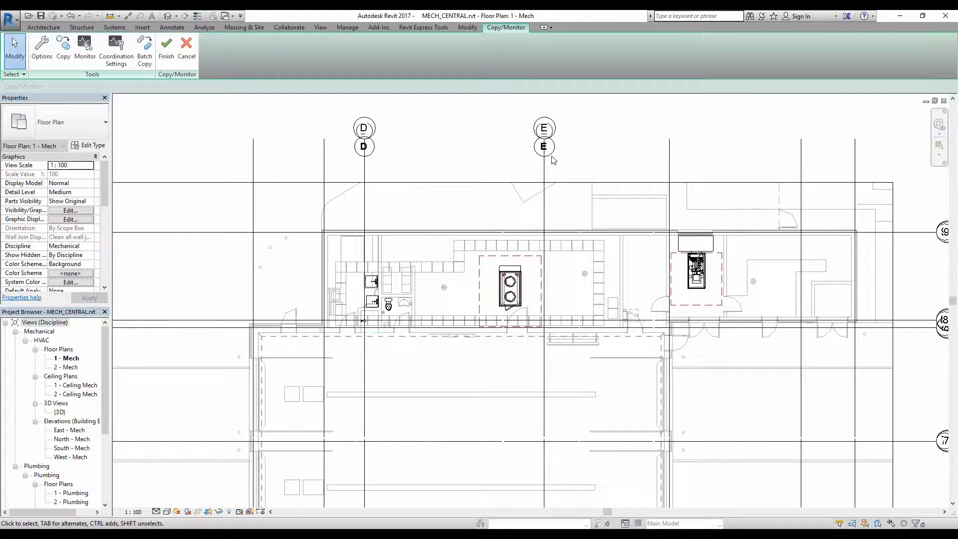
pyautogui.scroll(-2, 595, 169)
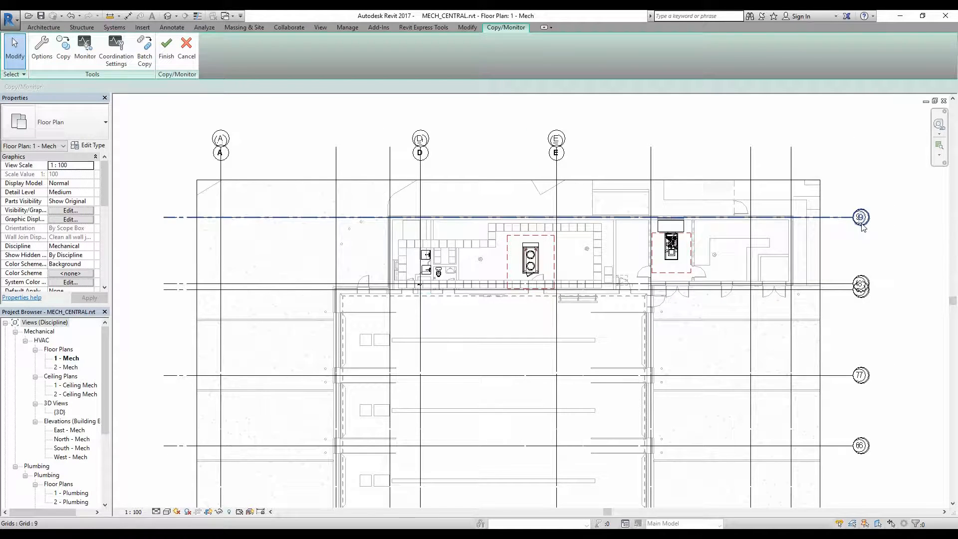
pyautogui.scroll(-3, 871, 250)
pyautogui.moveTo(861, 267); pyautogui.dragTo(535, 270, button='middle')
pyautogui.scroll(2, 624, 217)
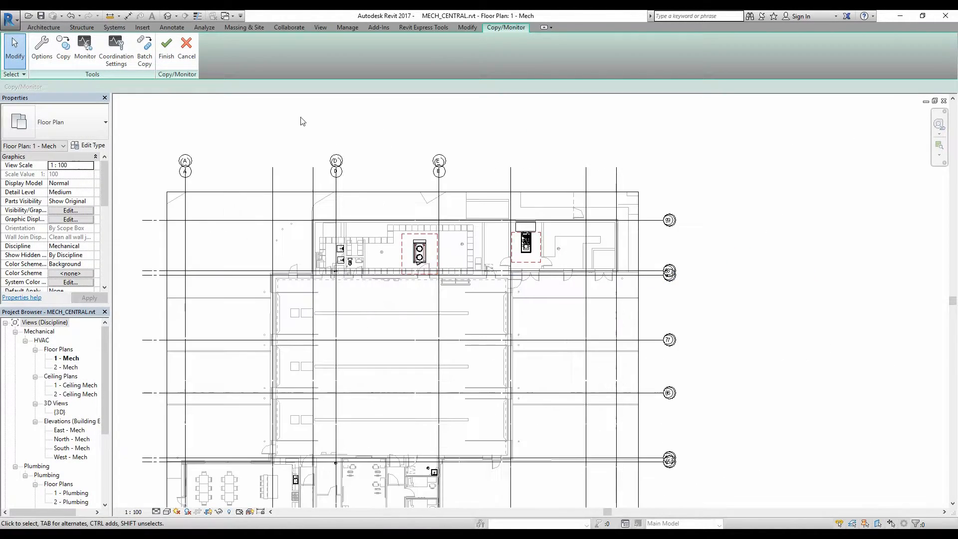
pyautogui.click(166, 59)
# - Select the copied grid 8' and inspect its bubble and monitored state
pyautogui.scroll(2, 668, 272)
pyautogui.click(675, 276)
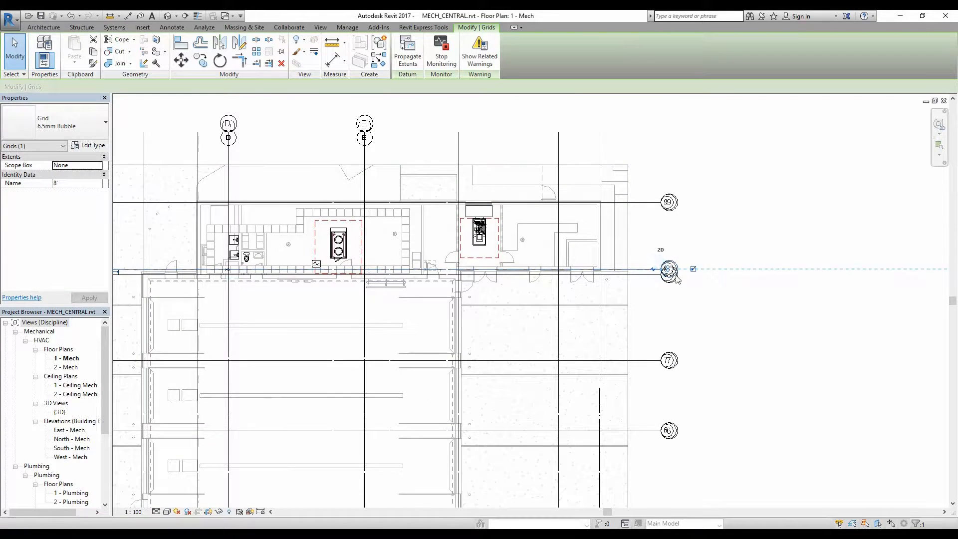
pyautogui.scroll(2, 677, 276)
pyautogui.scroll(-3, 667, 290)
pyautogui.moveTo(670, 320); pyautogui.dragTo(645, 262, button='middle')
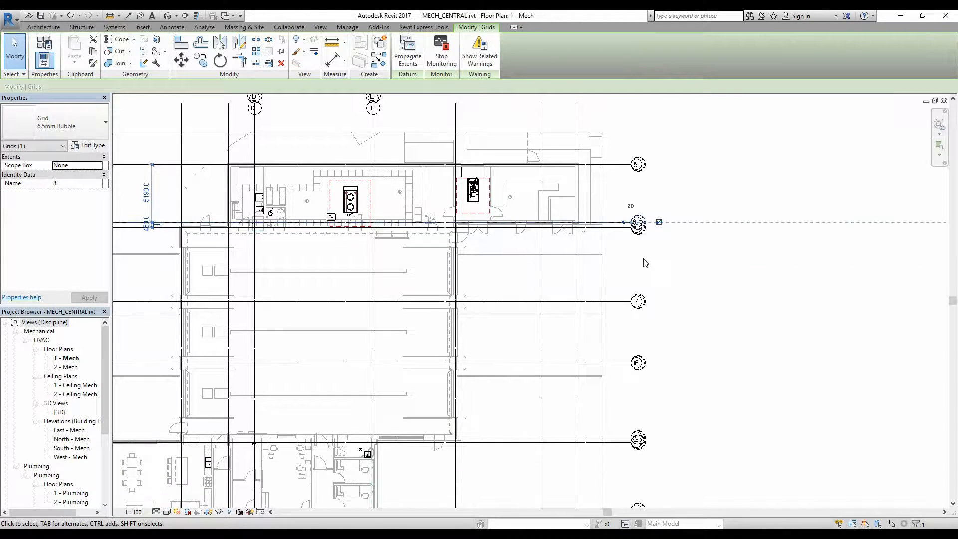
pyautogui.moveTo(631, 223)
pyautogui.mouseDown()
pyautogui.moveTo(663, 229)
pyautogui.moveTo(630, 227)
pyautogui.mouseUp()
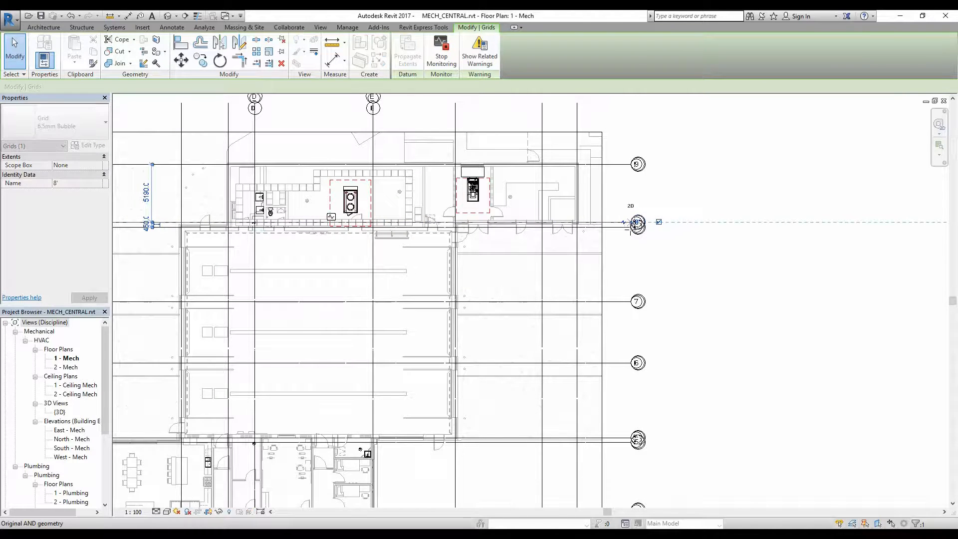
pyautogui.press('F1')
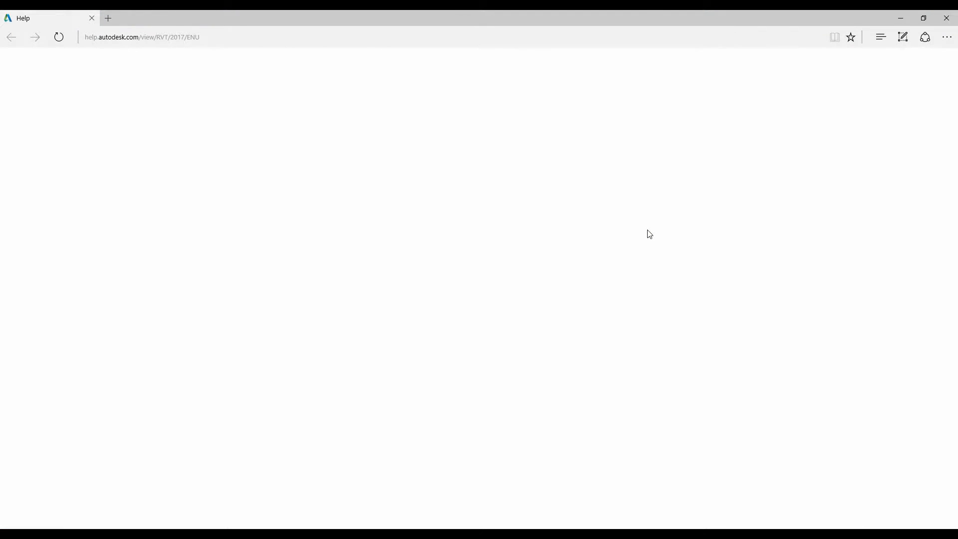
pyautogui.hotkey('alt', 'Tab')
pyautogui.scroll(-2, 522, 248)
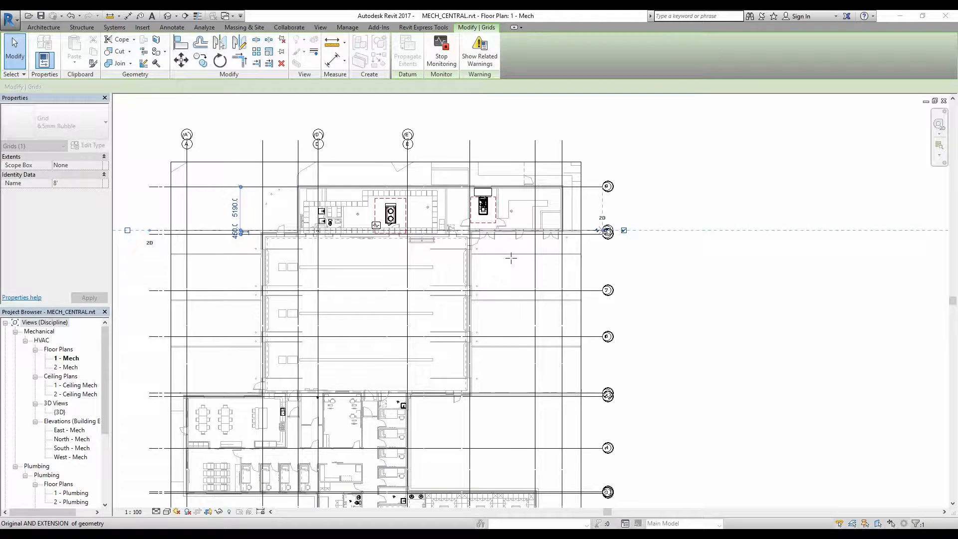
pyautogui.press('Escape')
# - Examine the copied grids and their overlap with the linked models' grids across the whole floor plan
pyautogui.scroll(3, 541, 269)
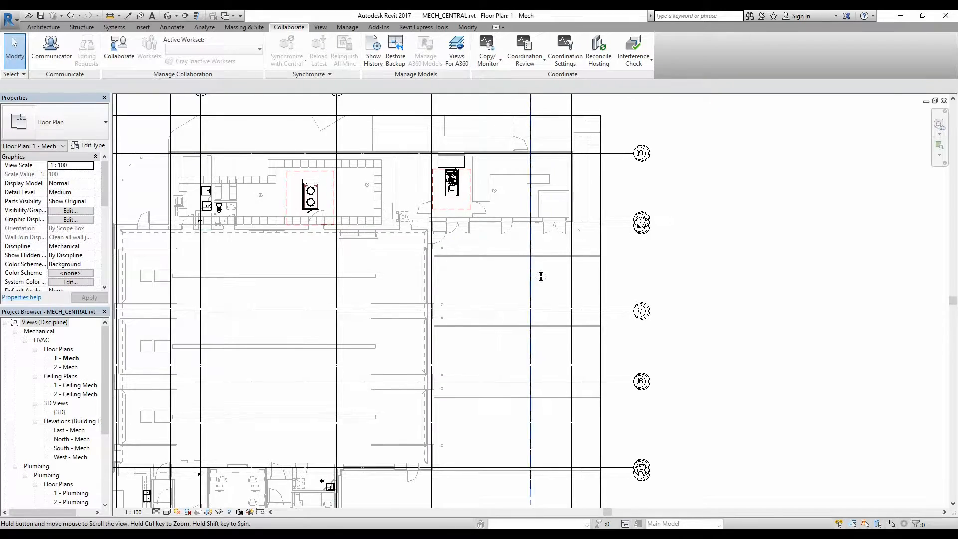
pyautogui.scroll(-3, 557, 268)
pyautogui.scroll(3, 424, 173)
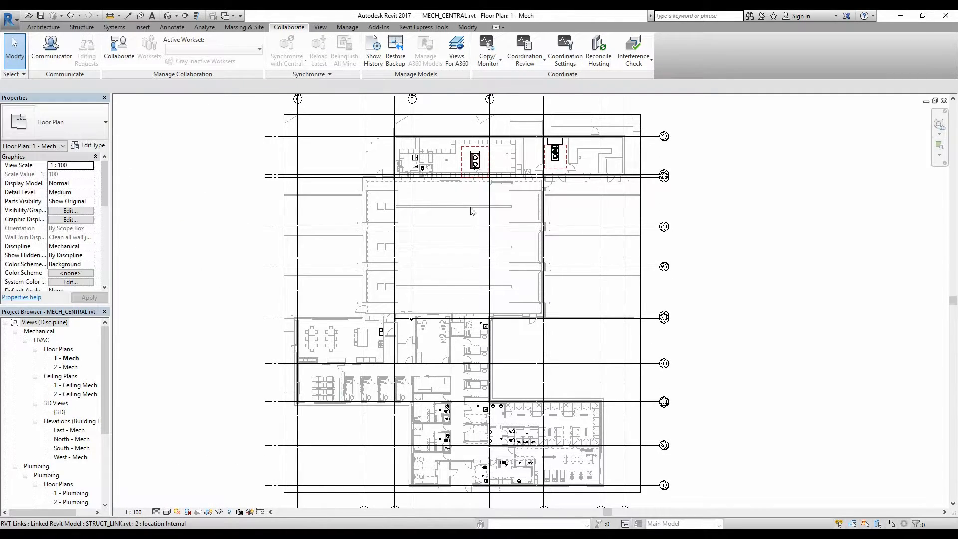
pyautogui.moveTo(424, 173); pyautogui.dragTo(443, 259, button='middle')
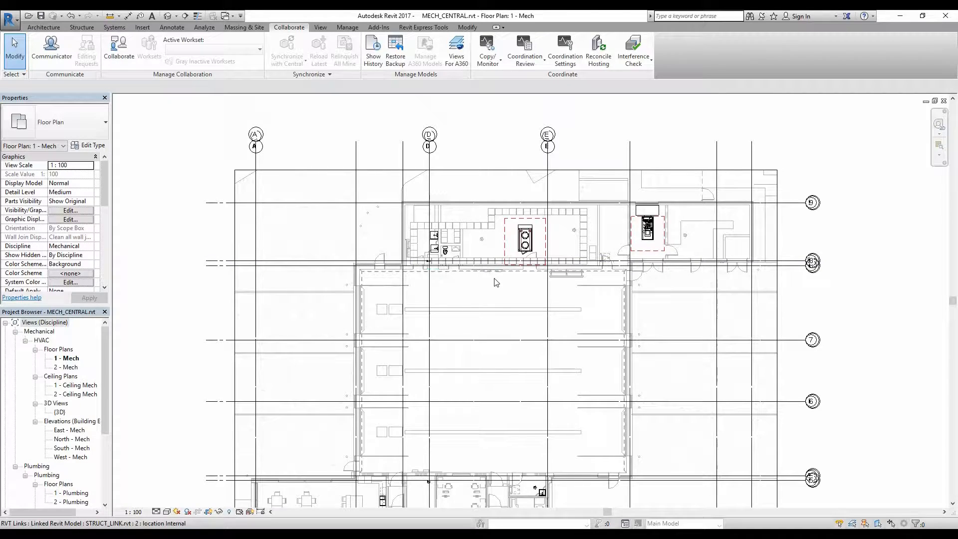
pyautogui.scroll(-1, 492, 284)
pyautogui.moveTo(477, 297); pyautogui.dragTo(485, 235, button='middle')
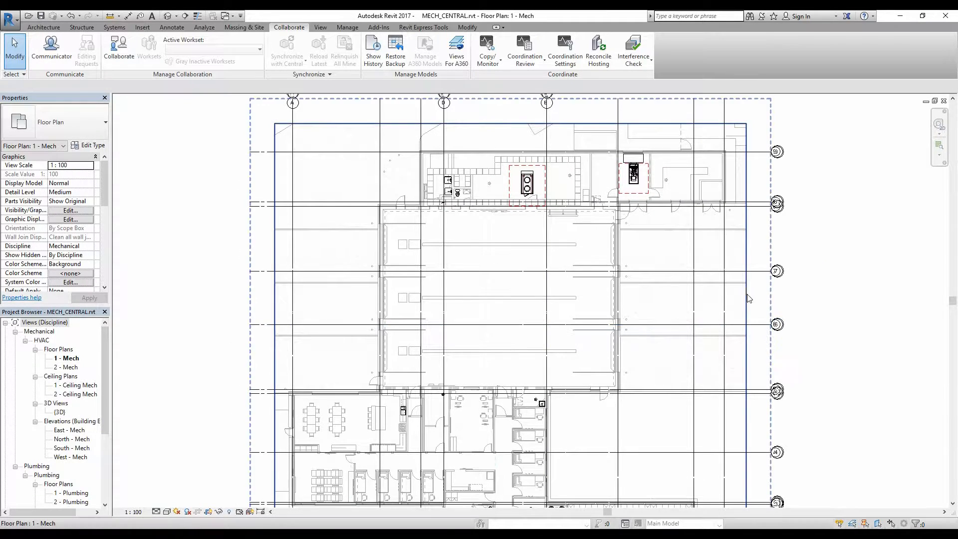
pyautogui.scroll(-1, 736, 305)
pyautogui.scroll(-1, 709, 300)
pyautogui.moveTo(627, 304); pyautogui.dragTo(568, 277, button='middle')
pyautogui.scroll(-1, 569, 238)
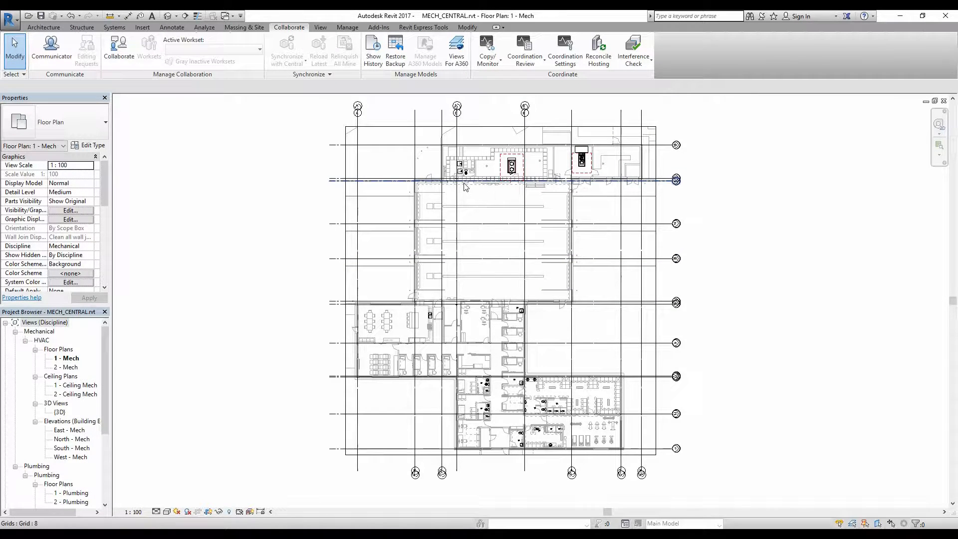
# - Open the Visibility/Graphic Overrides of the 1 - Mech floor plan and set the ARCH_LINK.rvt display settings to Custom
pyautogui.scroll(1, 449, 187)
pyautogui.scroll(-2, 434, 177)
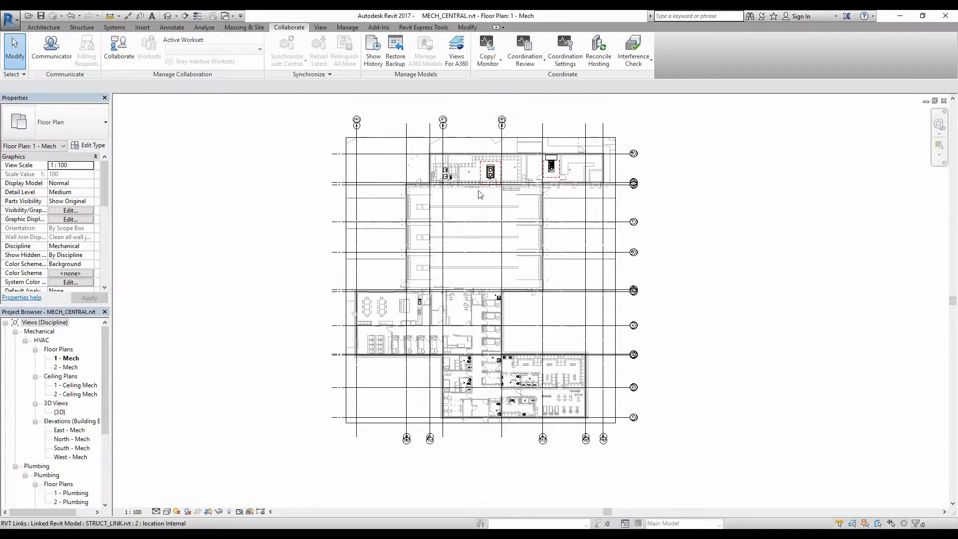
pyautogui.scroll(1, 349, 141)
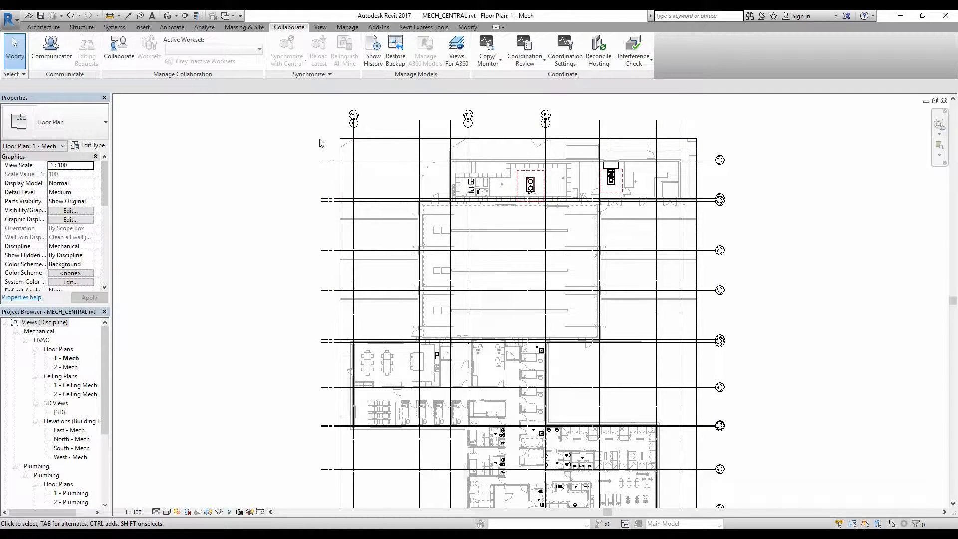
pyautogui.moveTo(602, 375); pyautogui.dragTo(598, 335, button='middle')
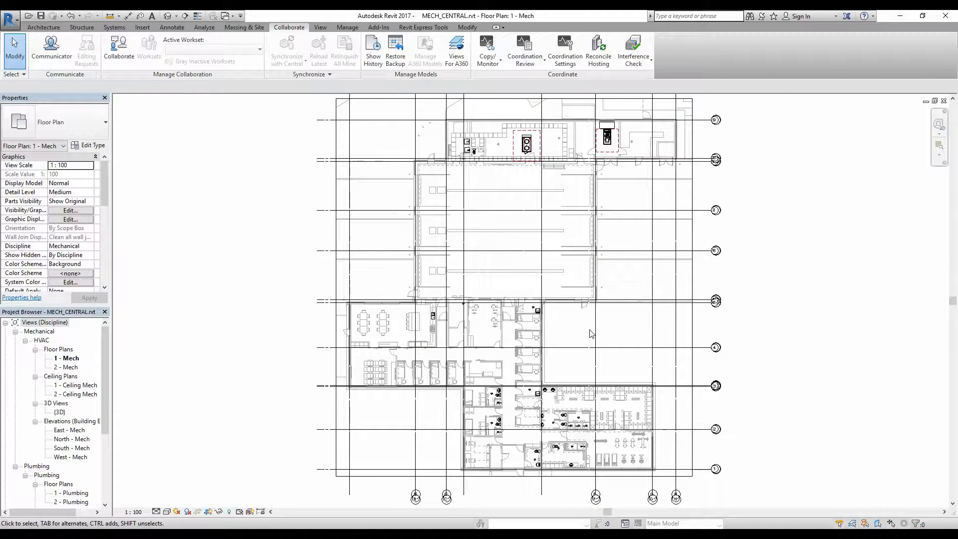
pyautogui.press('v')
pyautogui.press('g')
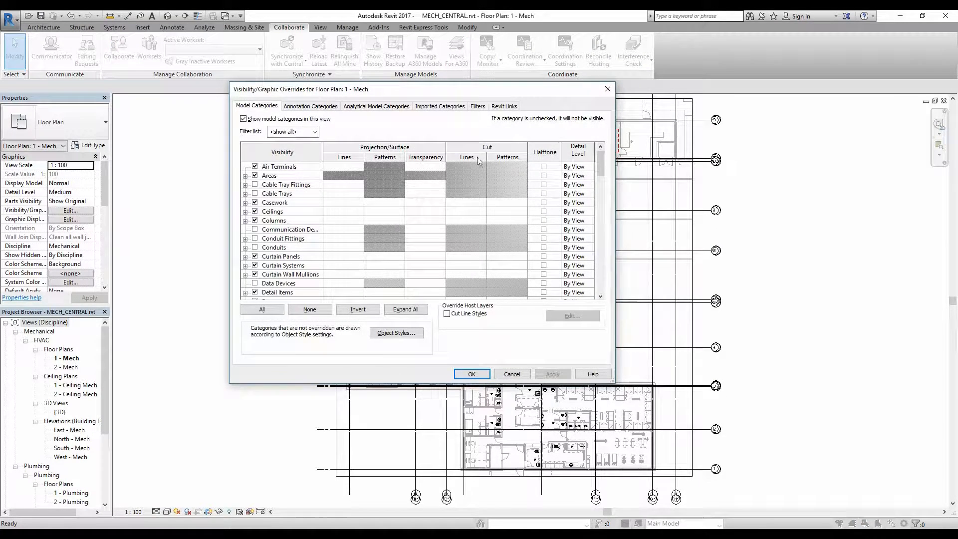
pyautogui.click(503, 106)
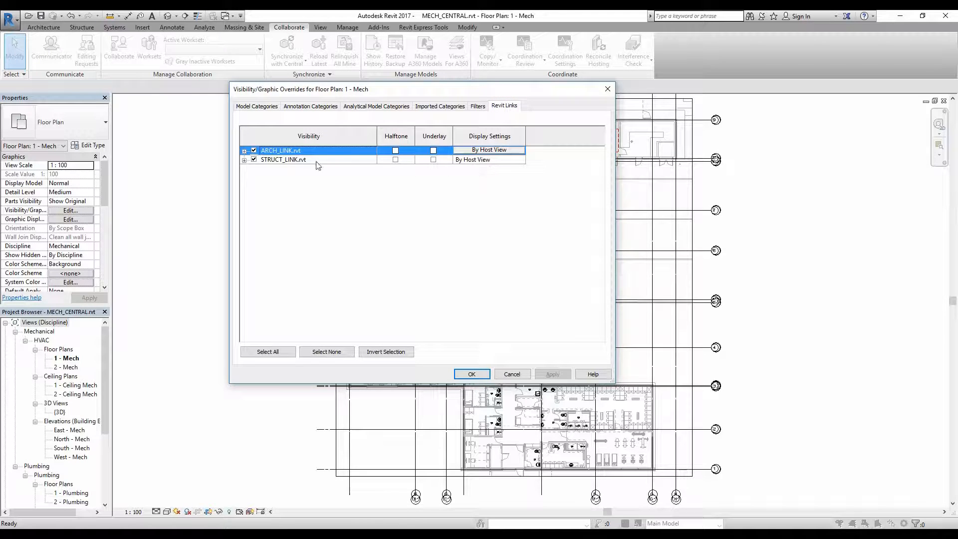
pyautogui.click(492, 150)
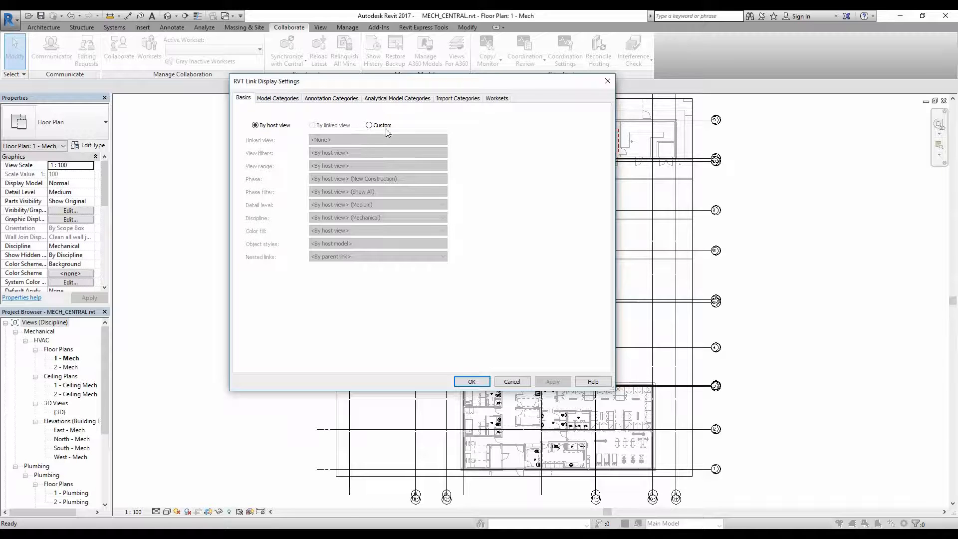
pyautogui.click(369, 126)
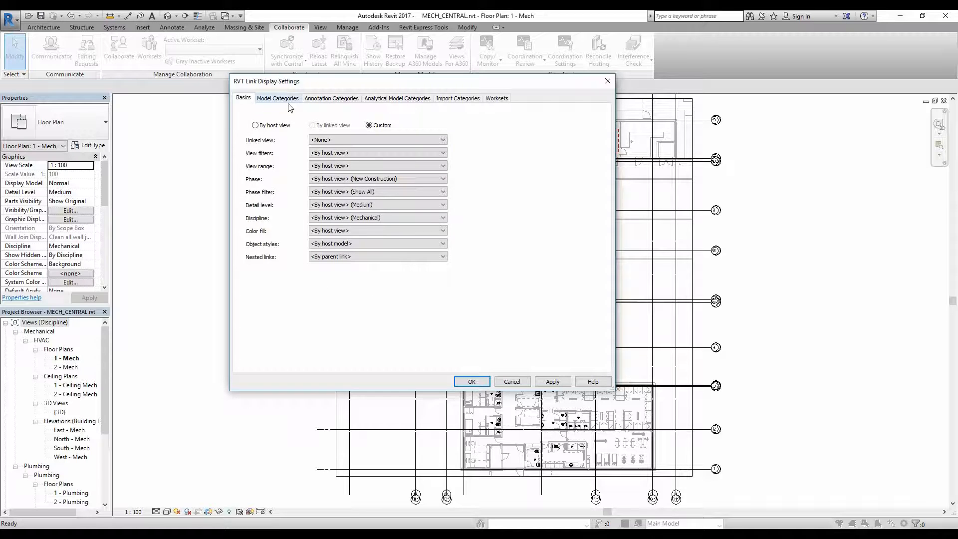
# - Set the annotation categories of ARCH_LINK.rvt to Custom, stop showing them in this view and apply the overrides
pyautogui.click(315, 98)
pyautogui.click(374, 115)
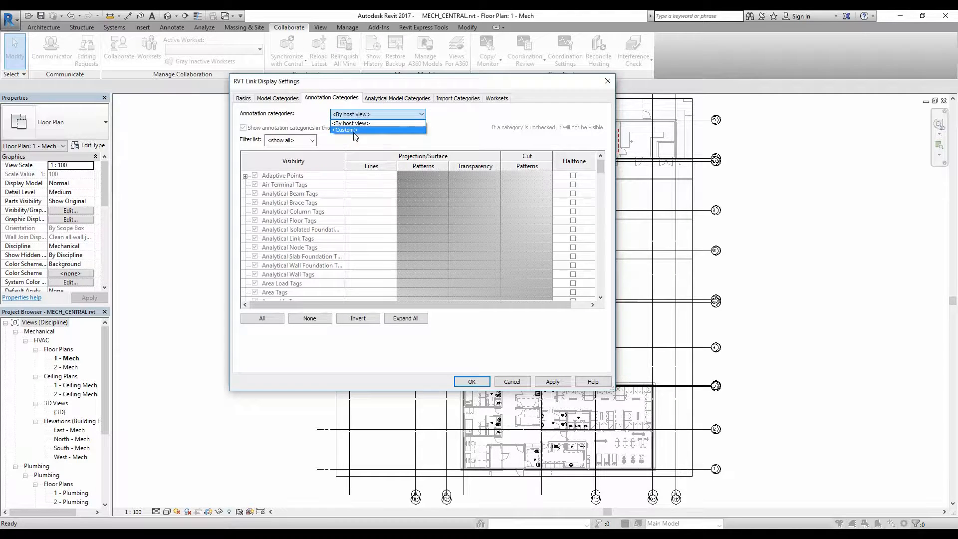
pyautogui.click(357, 129)
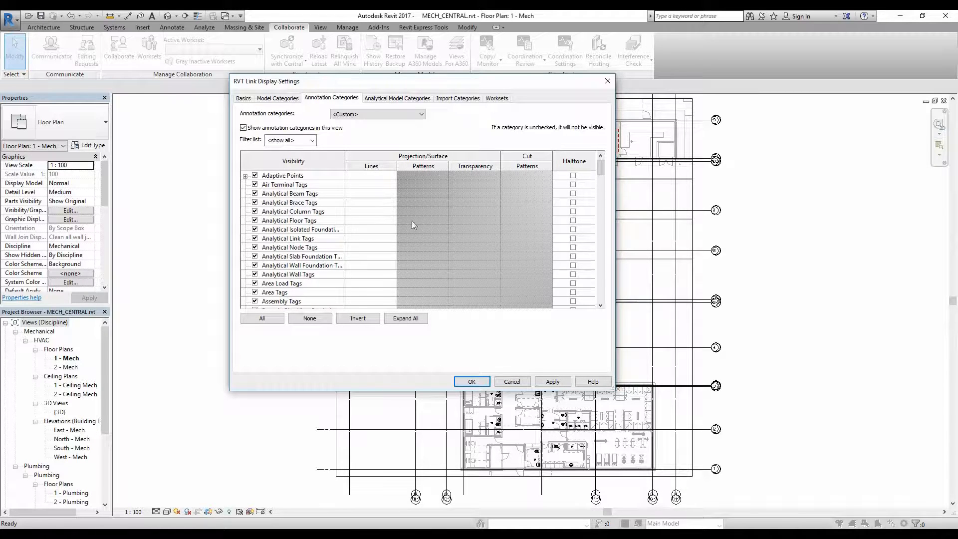
pyautogui.click(244, 129)
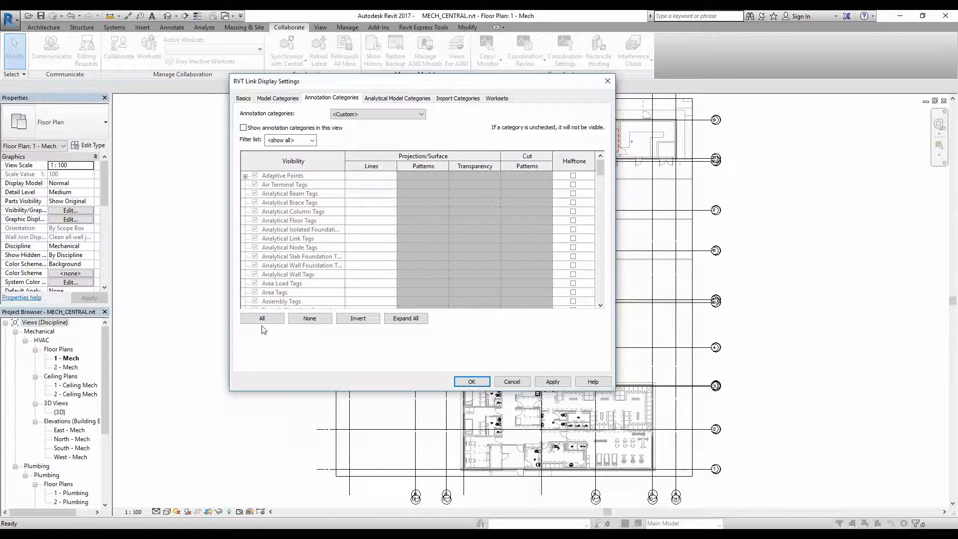
pyautogui.click(549, 381)
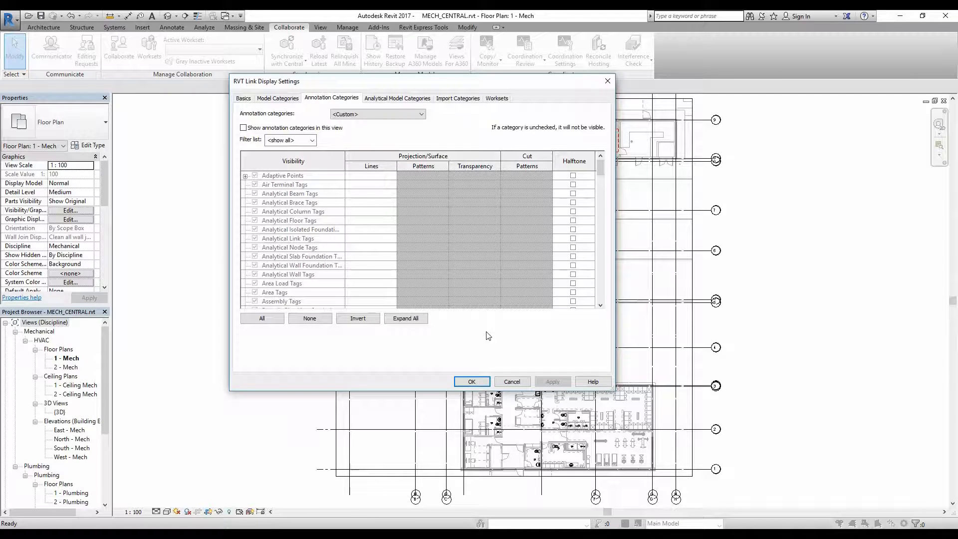
pyautogui.click(472, 381)
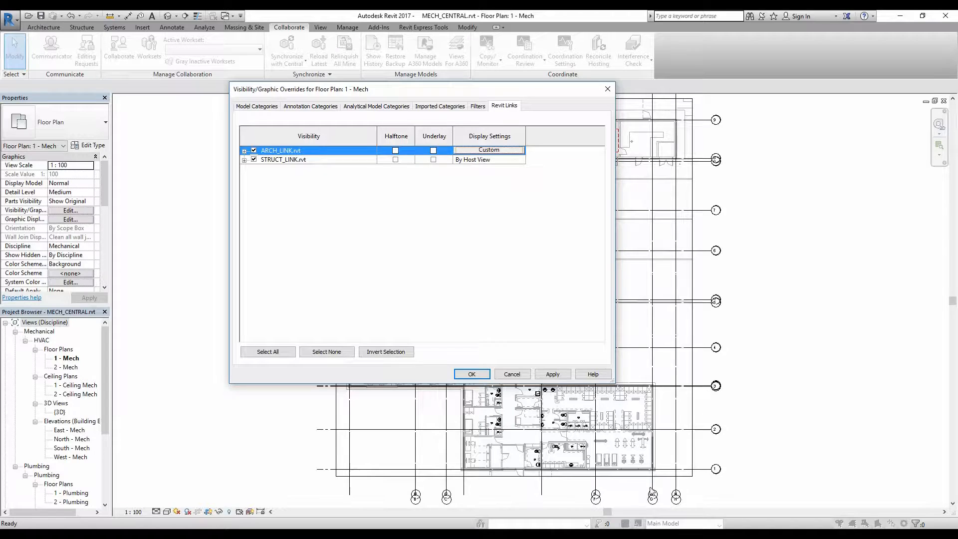
pyautogui.click(553, 375)
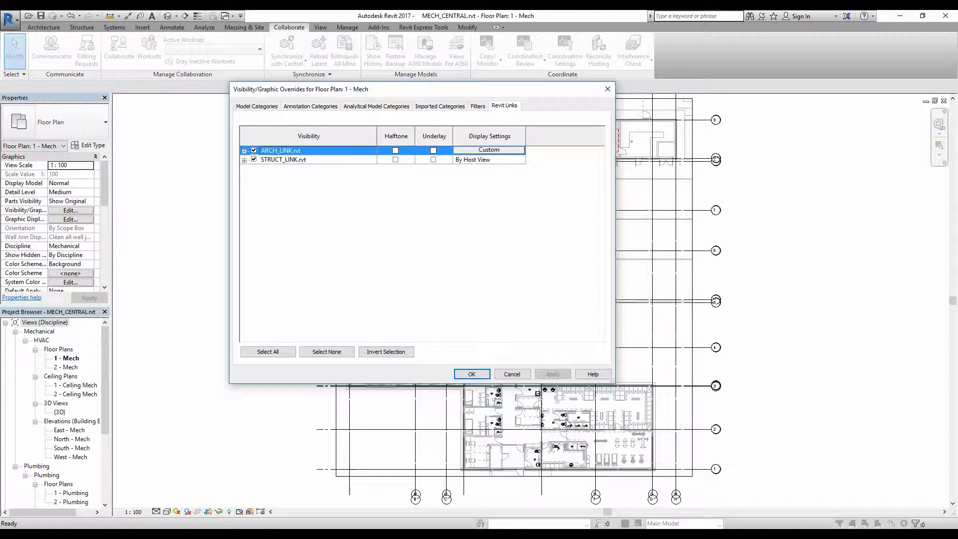
# - Give STRUCT_LINK.rvt Custom display settings with Custom annotation categories not shown in this view, apply them and close the visibility overrides
pyautogui.click(361, 158)
pyautogui.click(471, 160)
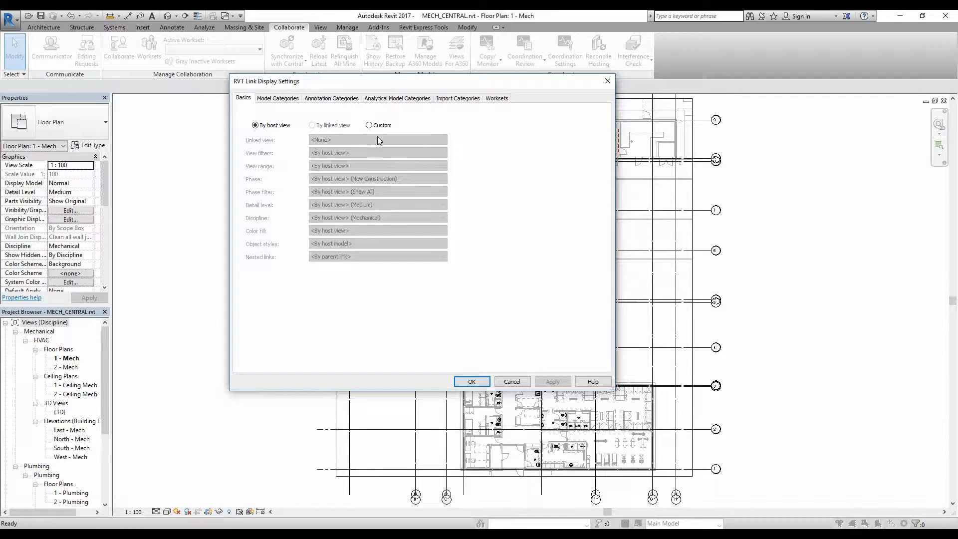
pyautogui.click(369, 125)
pyautogui.click(332, 97)
pyautogui.click(349, 115)
pyautogui.click(352, 133)
pyautogui.click(300, 128)
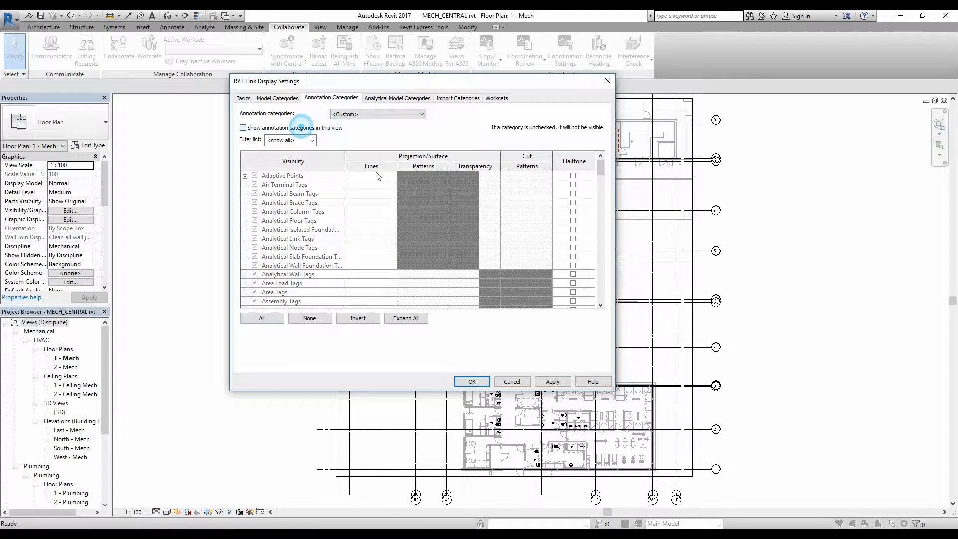
pyautogui.click(553, 381)
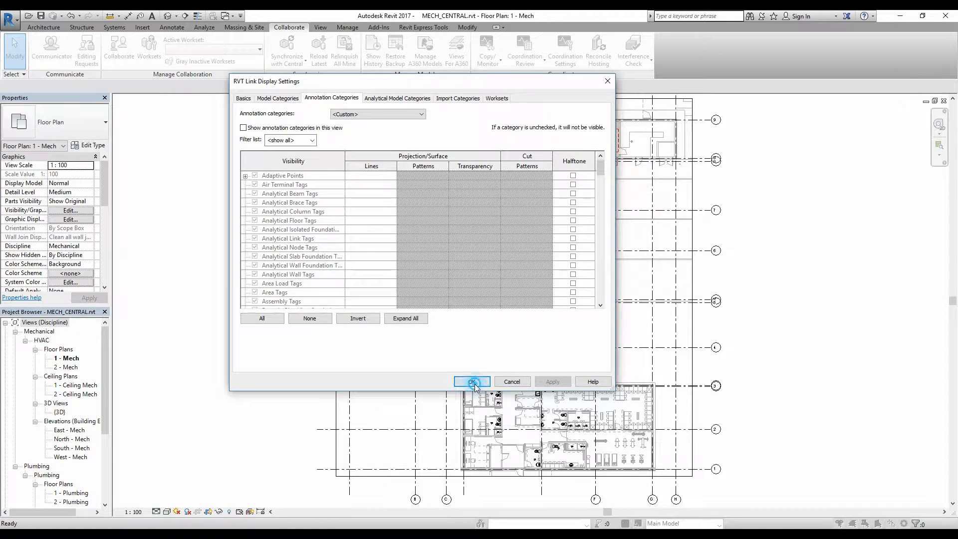
pyautogui.click(472, 382)
pyautogui.click(546, 374)
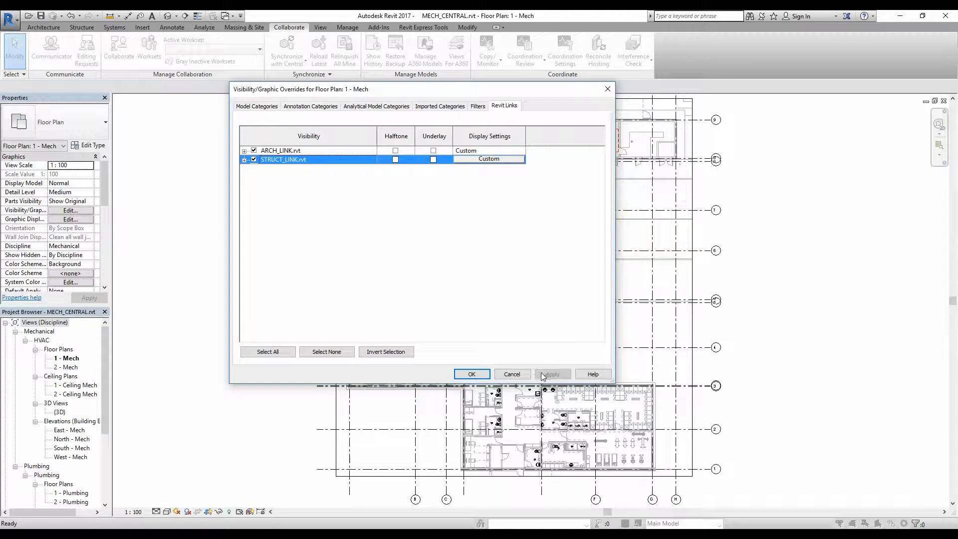
pyautogui.click(473, 377)
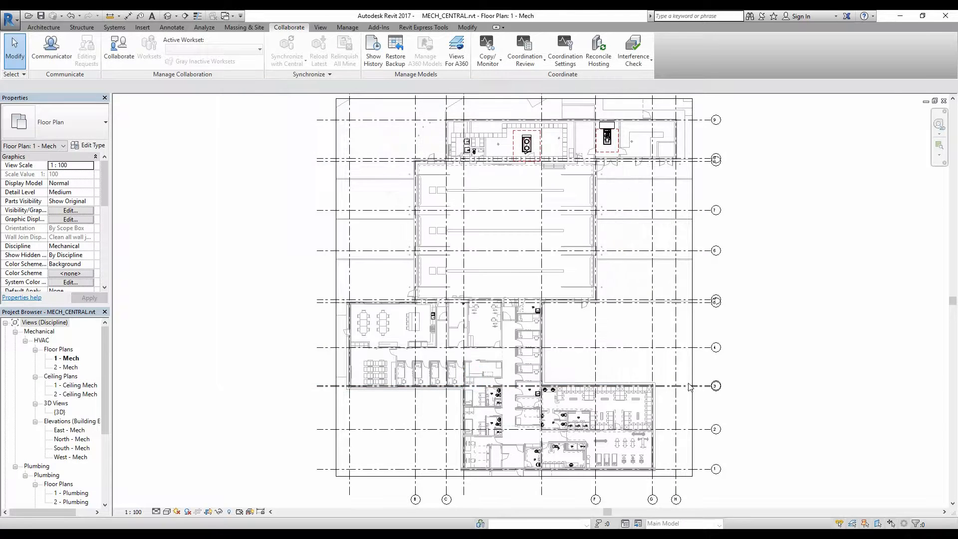
# - Check the grid bubbles along the numbered grids and at the upper ends of the lettered grids
pyautogui.scroll(5, 708, 313)
pyautogui.scroll(-5, 709, 312)
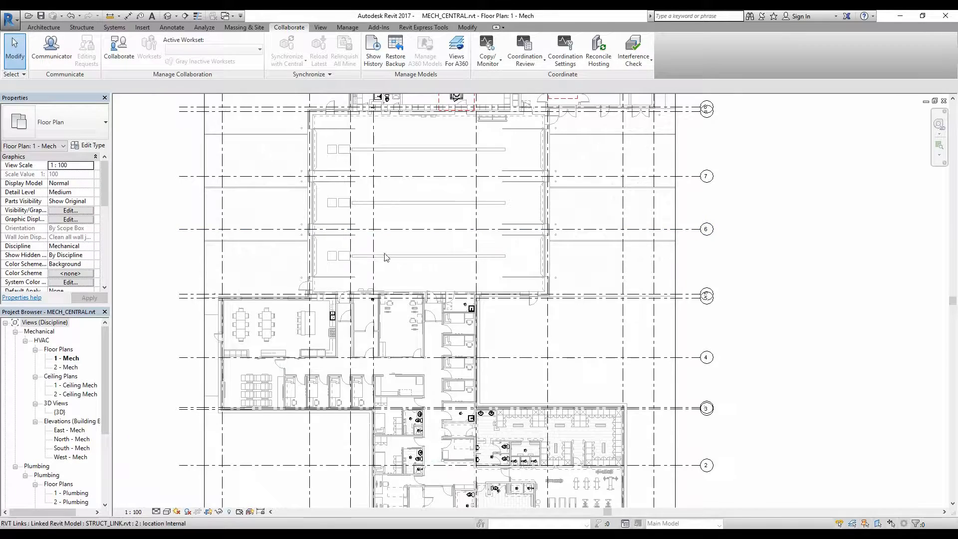
pyautogui.scroll(3, 699, 309)
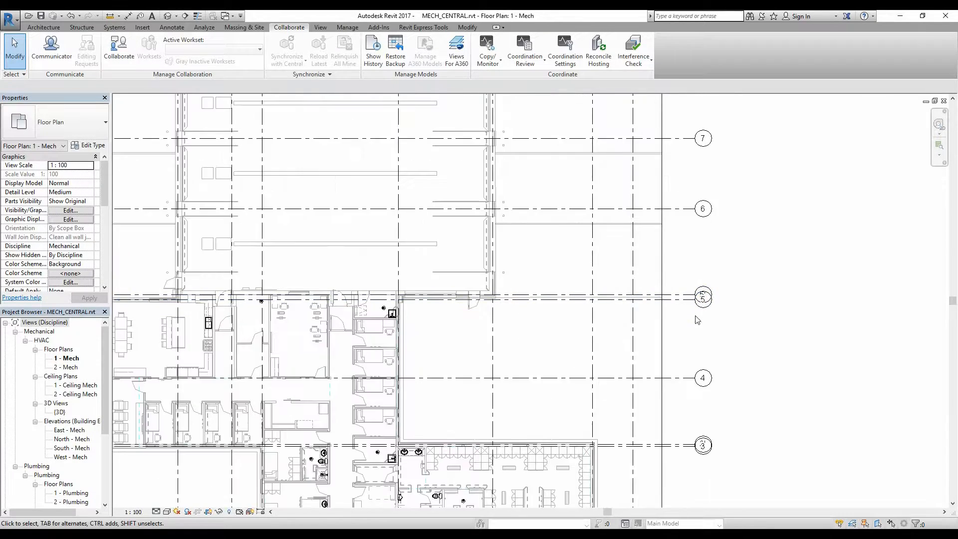
pyautogui.moveTo(705, 363); pyautogui.dragTo(674, 426, button='middle')
pyautogui.scroll(-1, 681, 411)
pyautogui.scroll(-1, 681, 346)
pyautogui.moveTo(657, 291); pyautogui.dragTo(660, 406, button='middle')
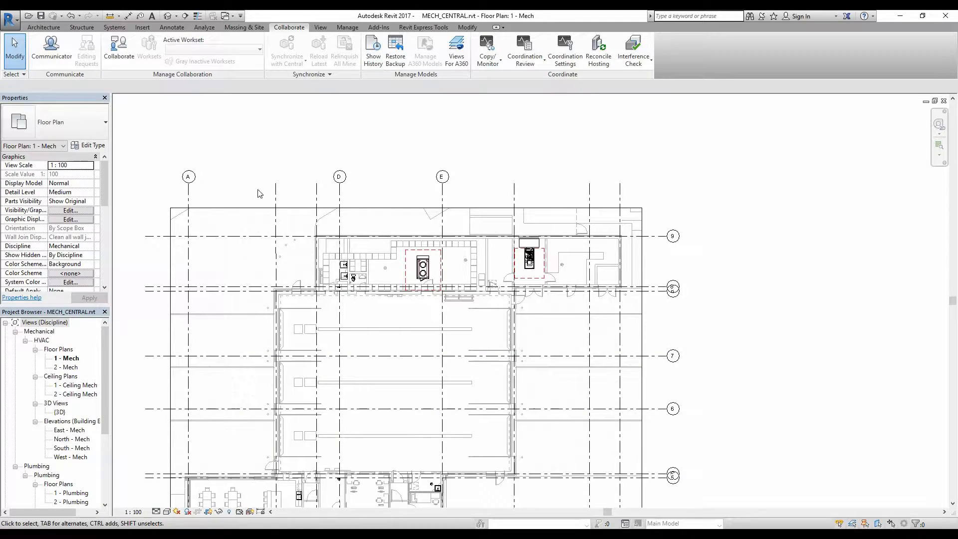
pyautogui.moveTo(494, 345); pyautogui.dragTo(564, 279, button='middle')
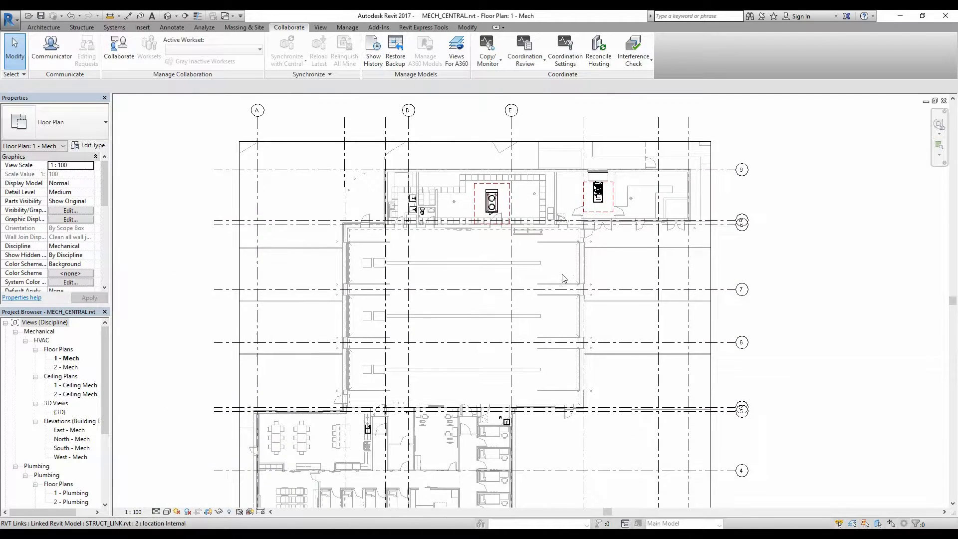
pyautogui.scroll(-1, 574, 165)
pyautogui.scroll(2, 596, 185)
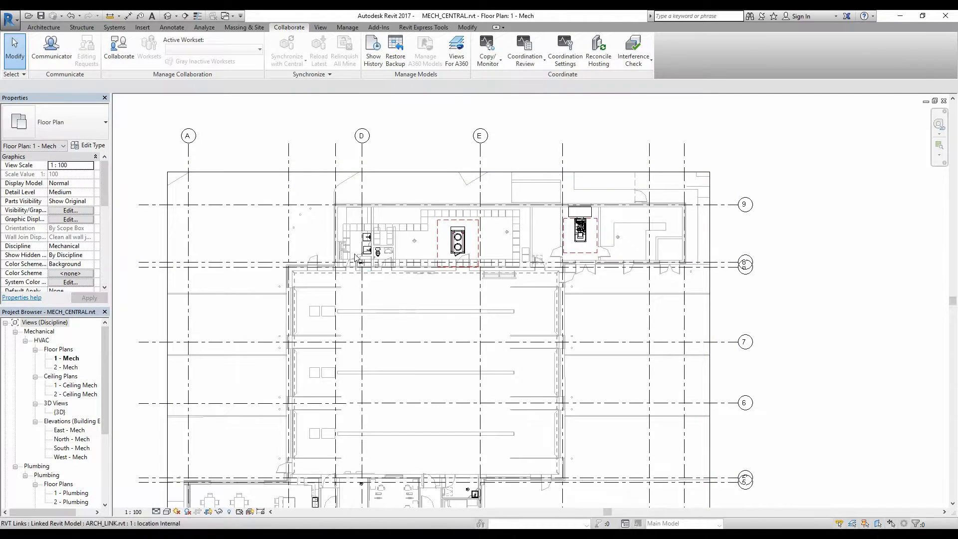
# - Select grid B and inspect its bubble visibility control at the upper end, then deselect the grid
pyautogui.click(288, 150)
pyautogui.scroll(2, 291, 142)
pyautogui.moveTo(291, 142); pyautogui.dragTo(385, 218, button='middle')
pyautogui.click(363, 198)
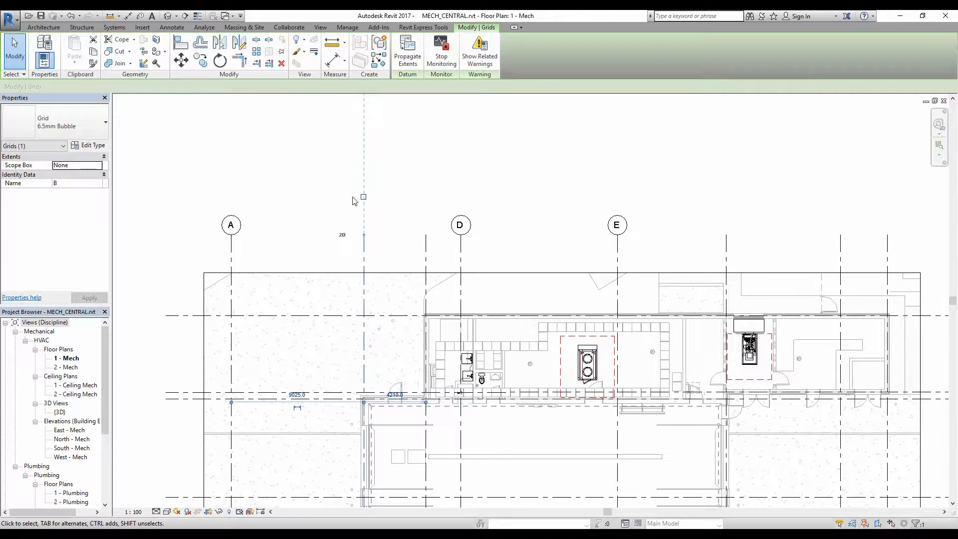
pyautogui.click(399, 242)
pyautogui.scroll(-2, 398, 237)
pyautogui.click(374, 239)
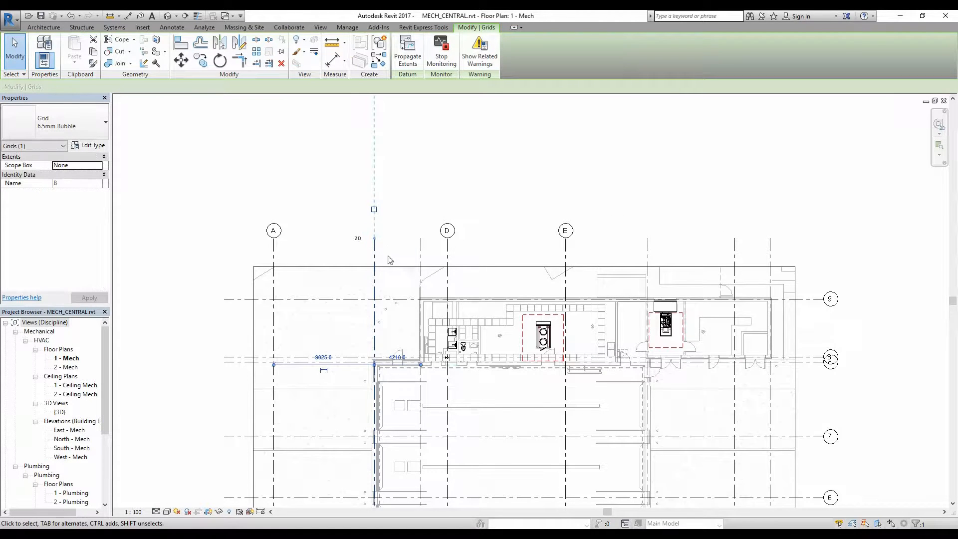
pyautogui.click(555, 188)
# - Examine the complete grid layout against the linked building across the whole floor plan
pyautogui.scroll(-3, 556, 188)
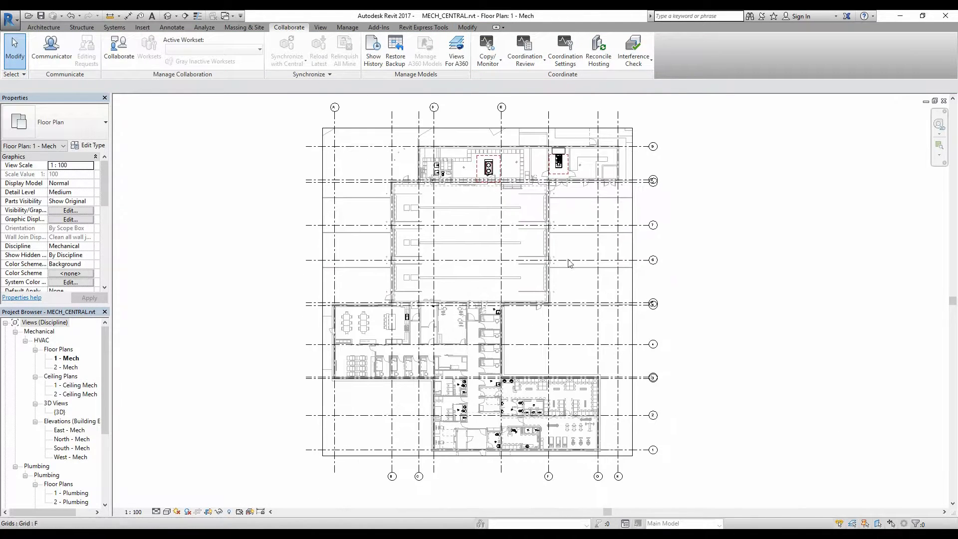
pyautogui.scroll(1, 509, 284)
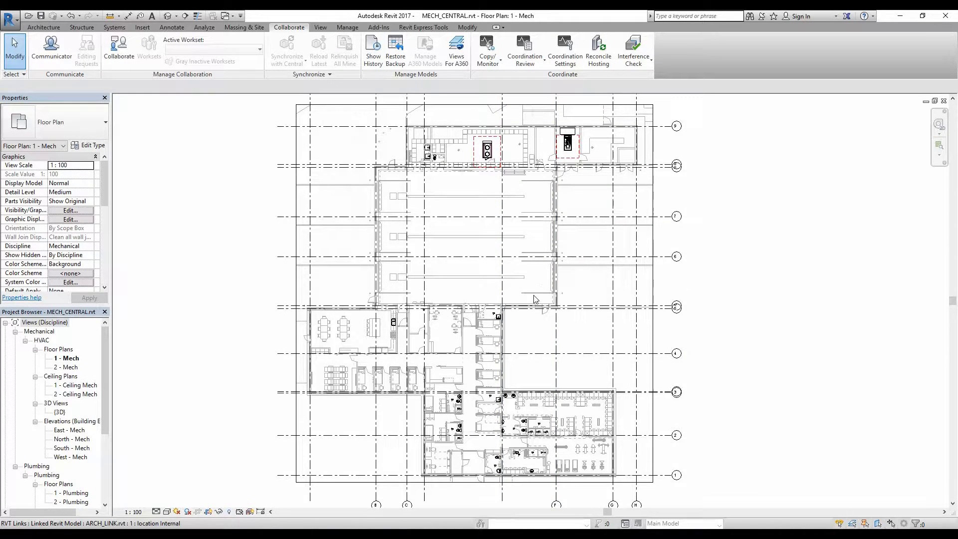
pyautogui.scroll(-1, 544, 291)
pyautogui.scroll(1, 600, 291)
pyautogui.moveTo(595, 251); pyautogui.dragTo(575, 332, button='middle')
pyautogui.moveTo(538, 286); pyautogui.dragTo(554, 249, button='middle')
pyautogui.scroll(-1, 561, 241)
pyautogui.moveTo(531, 282); pyautogui.dragTo(486, 241, button='middle')
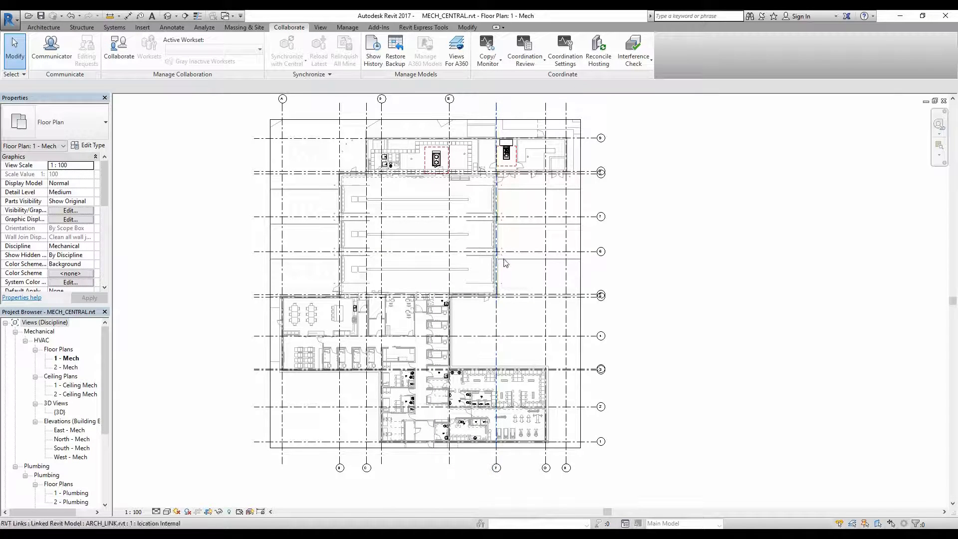
pyautogui.moveTo(508, 304); pyautogui.dragTo(512, 314, button='middle')
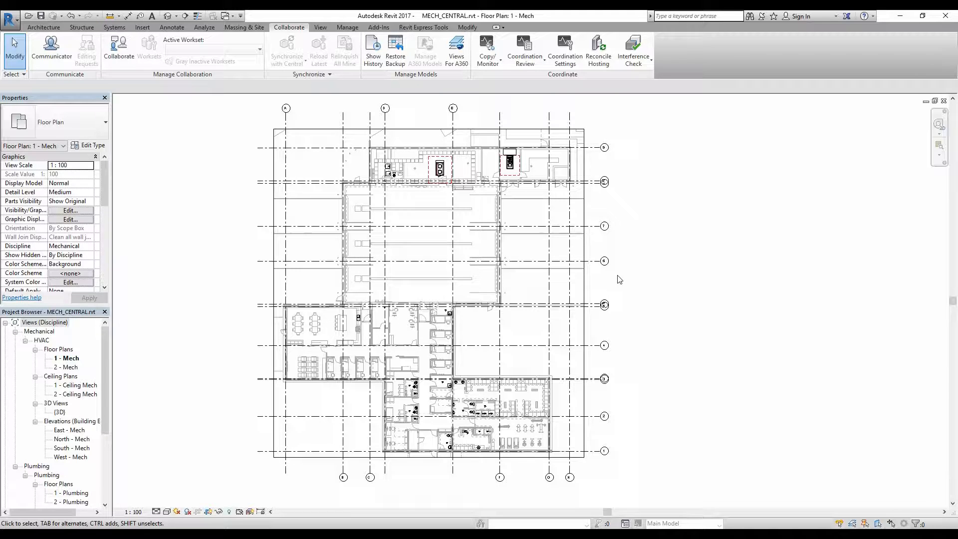
# - Select grid 6 through the middle of the large hall and inspect its monitor symbol
pyautogui.scroll(2, 500, 285)
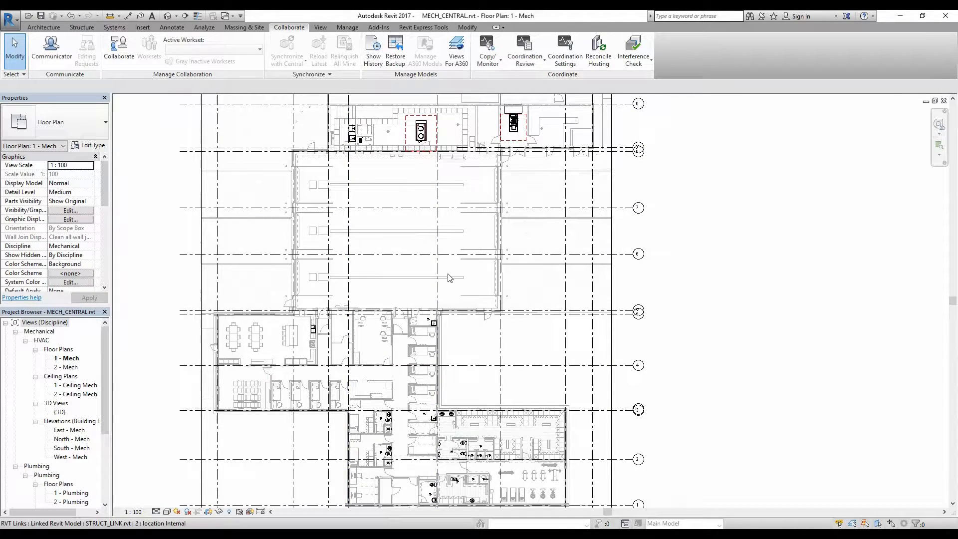
pyautogui.scroll(1, 439, 274)
pyautogui.scroll(1, 386, 244)
pyautogui.moveTo(394, 254); pyautogui.dragTo(470, 285, button='middle')
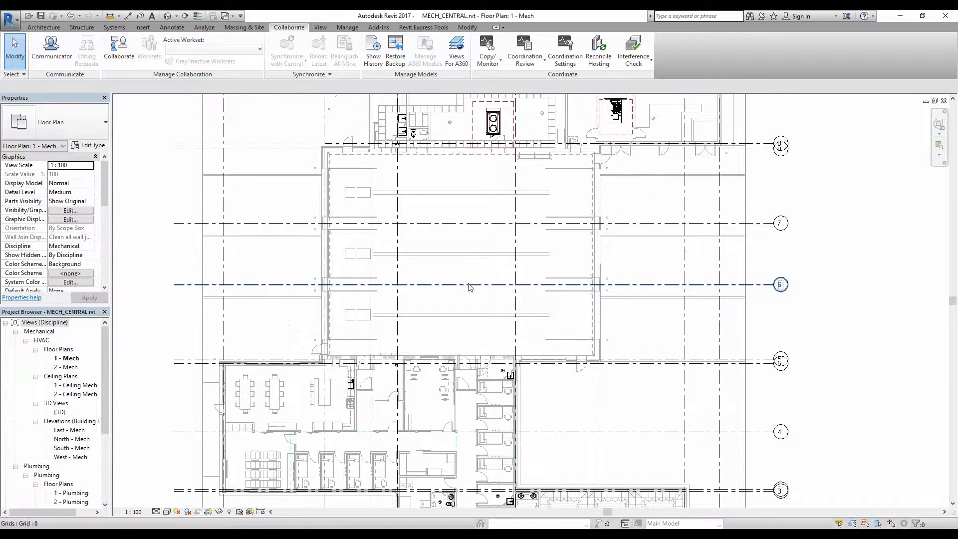
pyautogui.scroll(1, 518, 303)
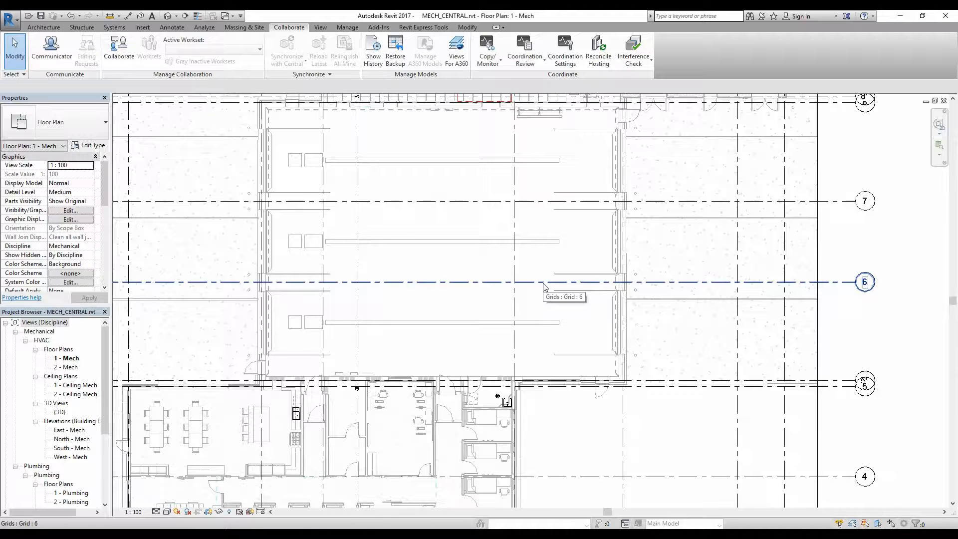
pyautogui.scroll(-2, 543, 286)
pyautogui.scroll(1, 543, 286)
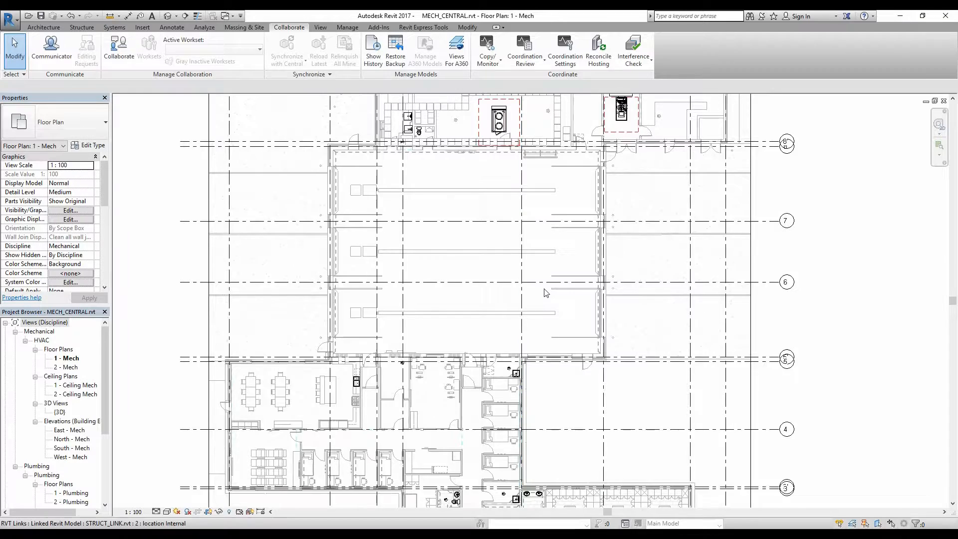
pyautogui.scroll(1, 545, 290)
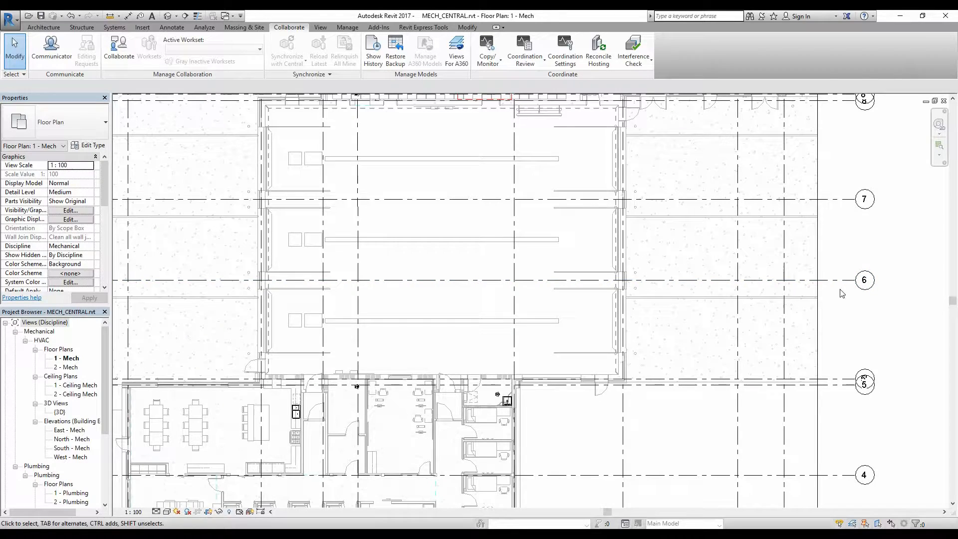
pyautogui.click(461, 280)
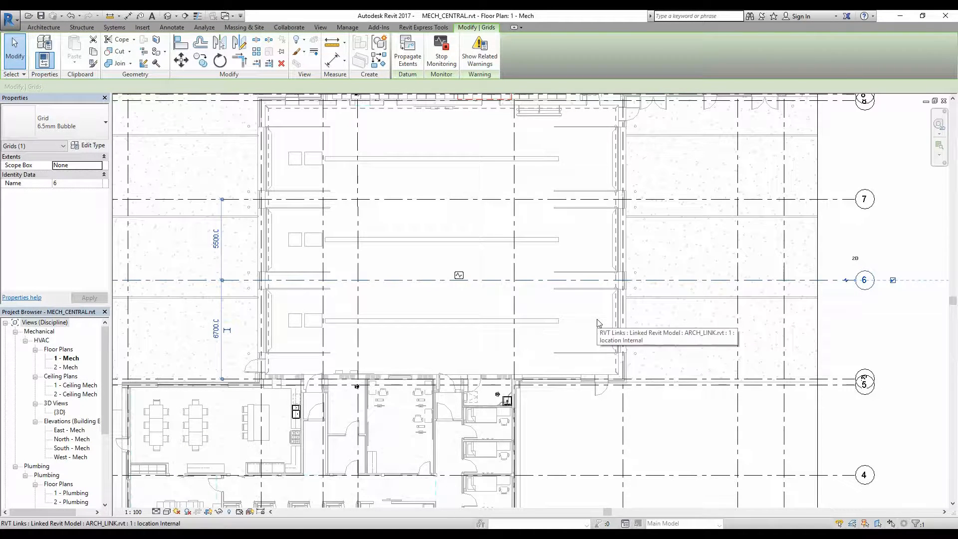
# - Select the linked architectural model at the large hall, then clear the selection
pyautogui.scroll(-2, 594, 302)
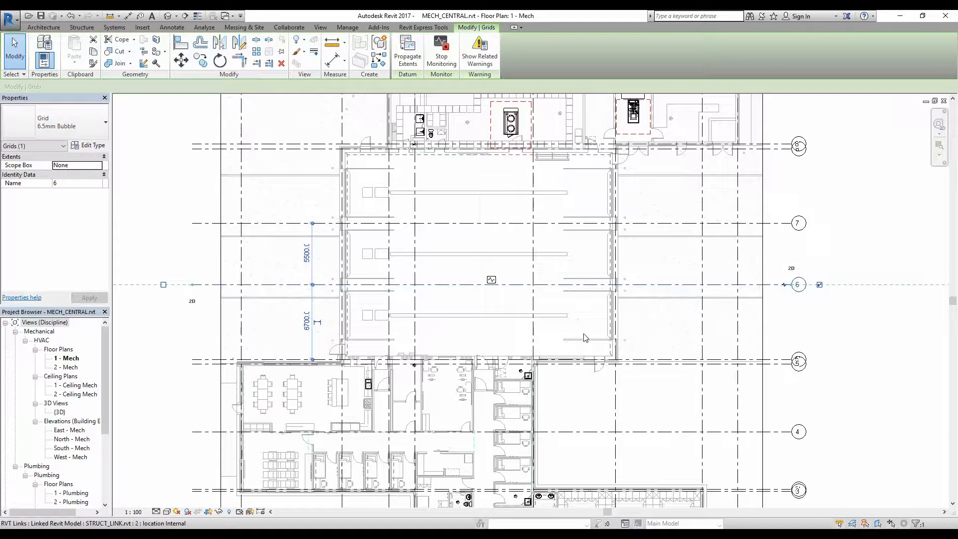
pyautogui.click(574, 319)
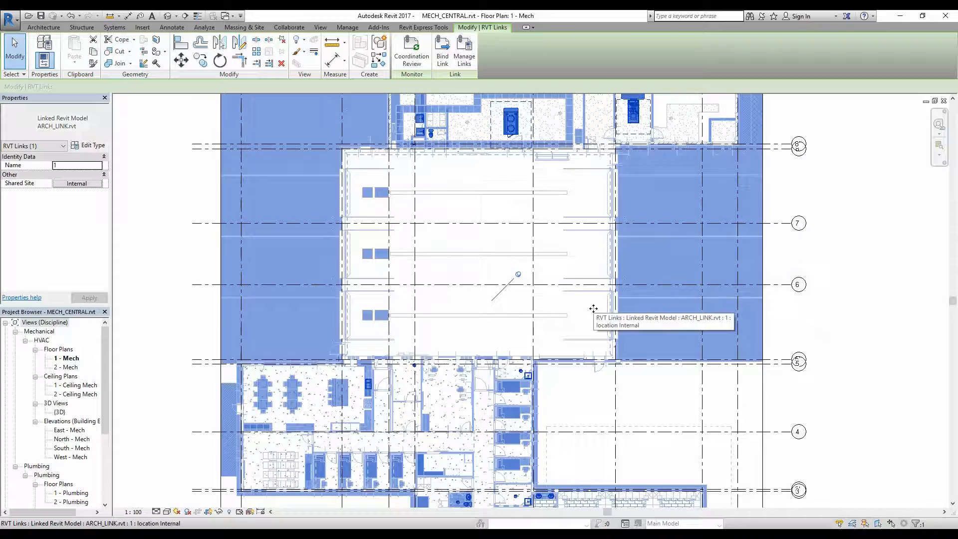
pyautogui.press('Escape')
# - Look over the linked building and the surrounding grids from grid 9 down to grid 1
pyautogui.scroll(-2, 576, 331)
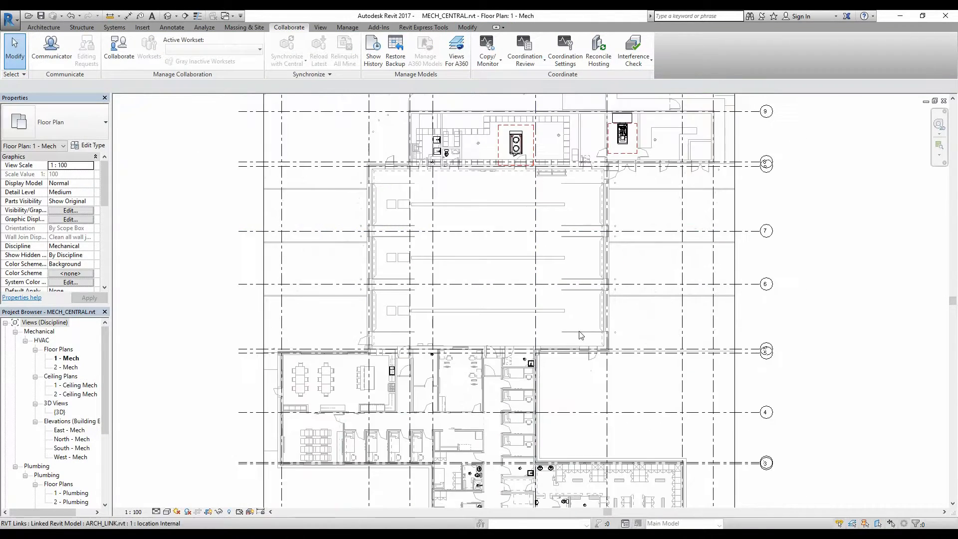
pyautogui.moveTo(572, 428); pyautogui.dragTo(598, 376, button='middle')
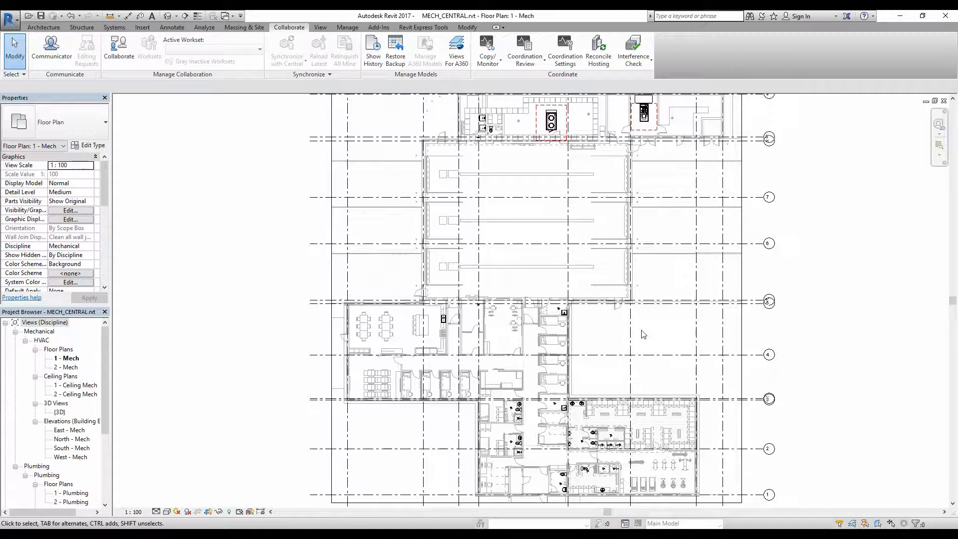
pyautogui.scroll(-1, 630, 319)
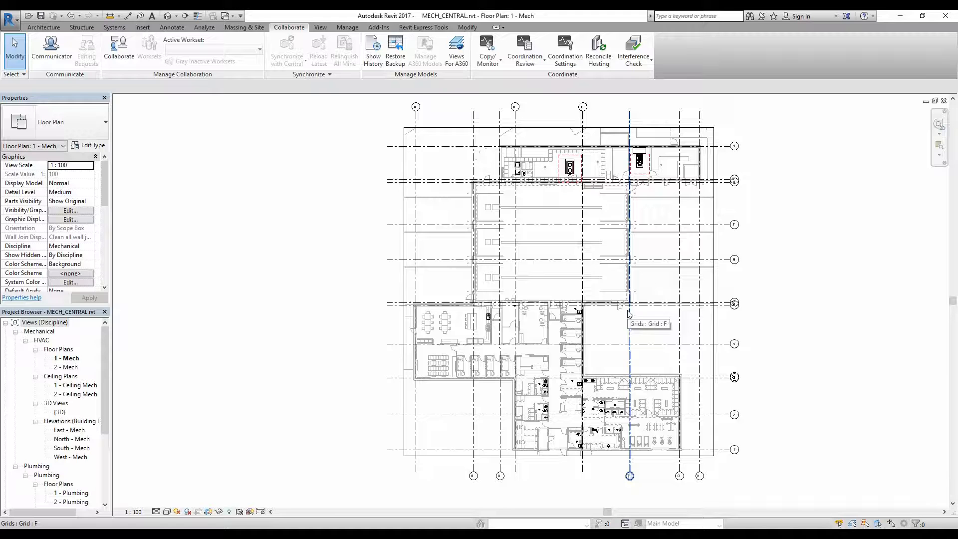
pyautogui.scroll(2, 629, 319)
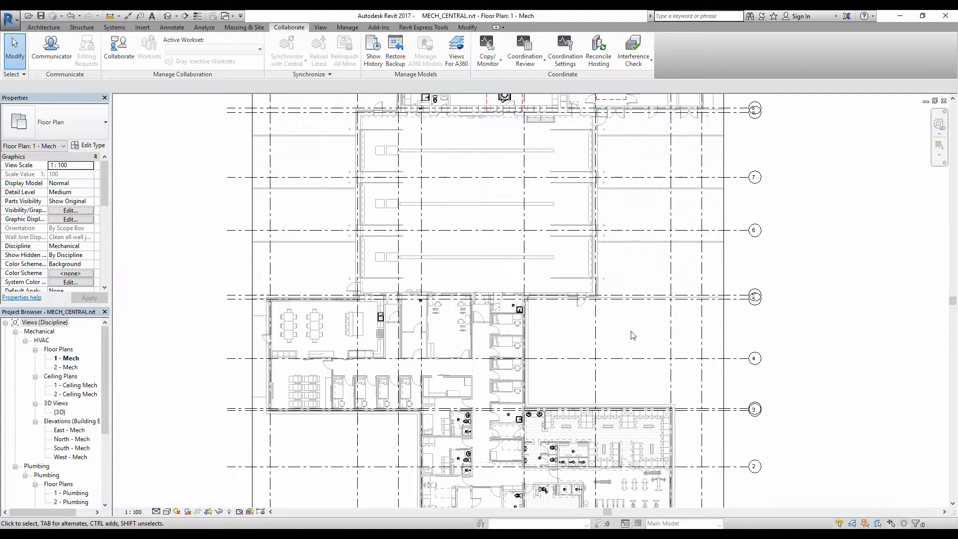
pyautogui.scroll(-1, 629, 330)
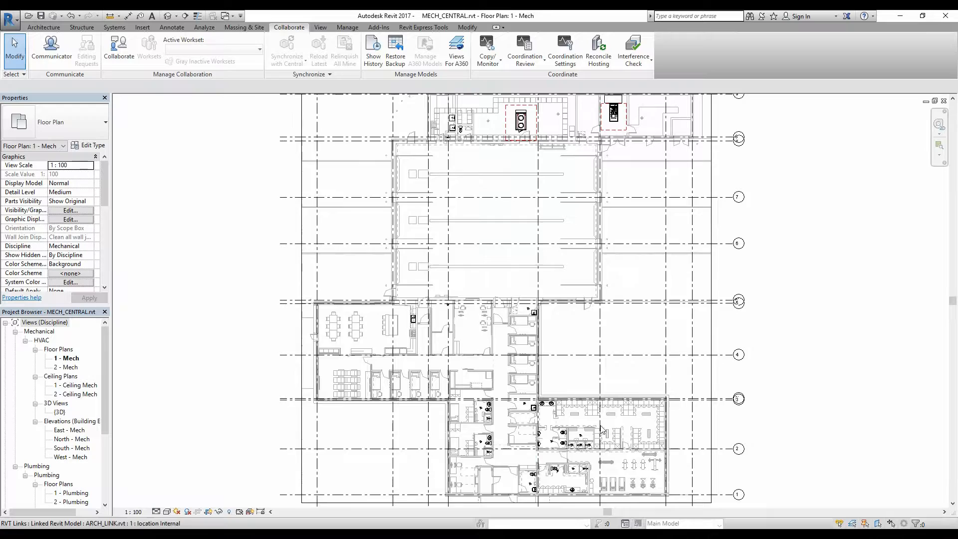
pyautogui.scroll(1, 609, 444)
pyautogui.scroll(-2, 588, 300)
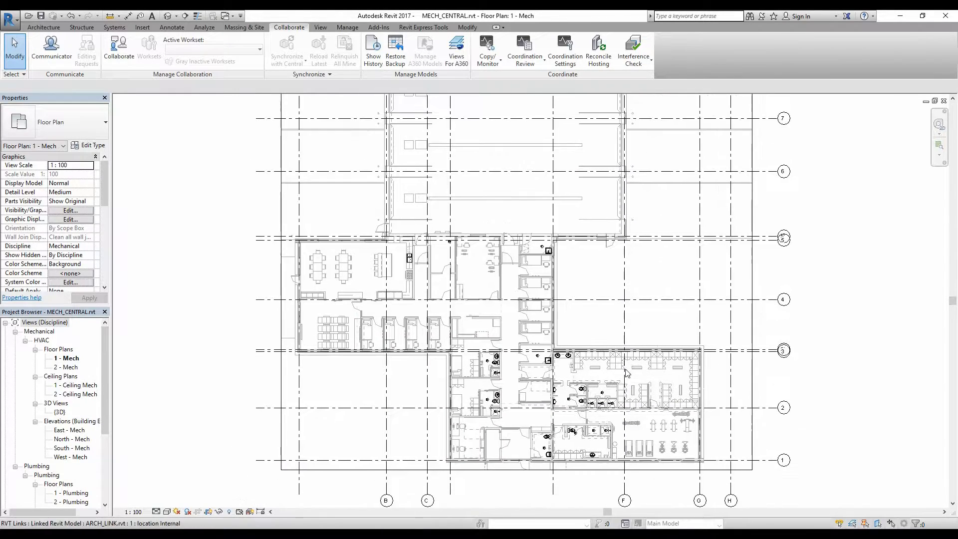
pyautogui.moveTo(541, 309); pyautogui.dragTo(501, 380, button='middle')
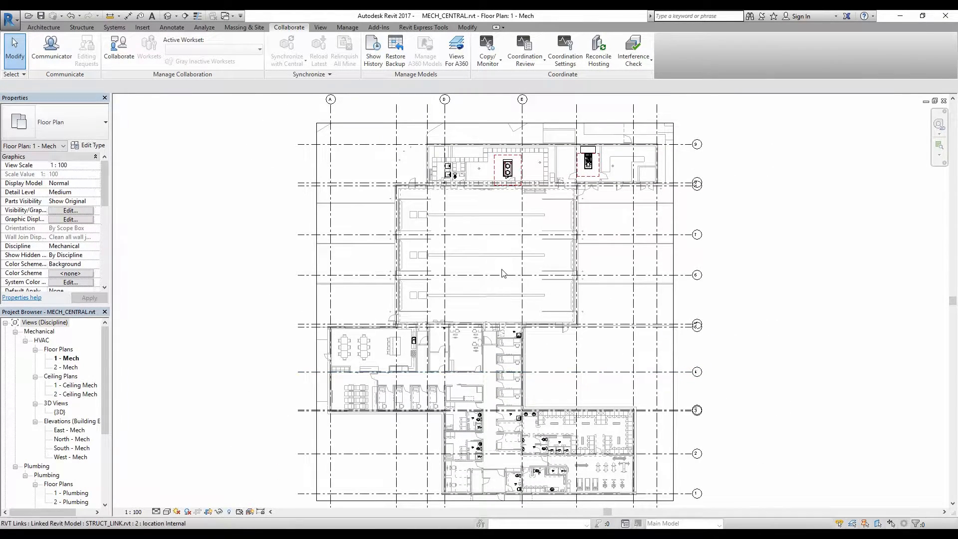
pyautogui.moveTo(413, 228); pyautogui.dragTo(429, 213, button='middle')
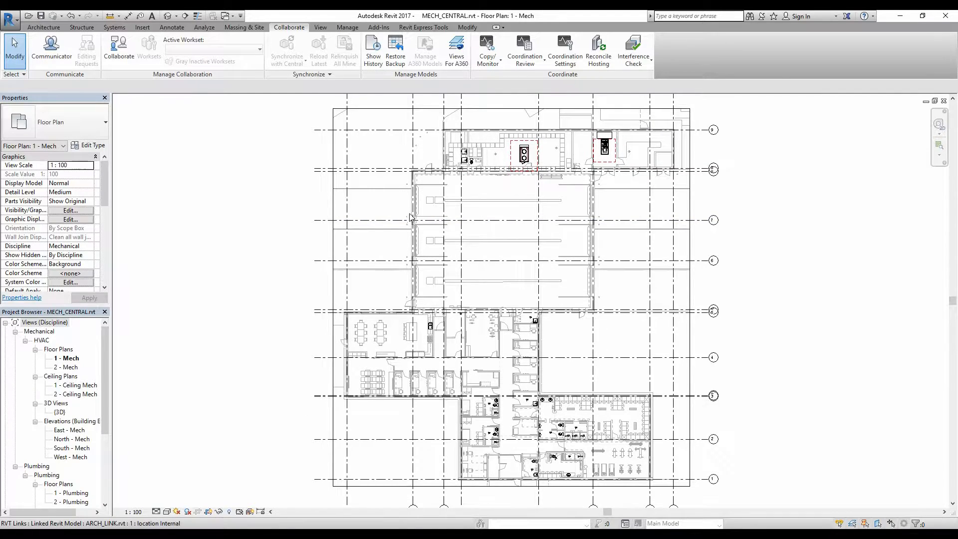
# - Enable collaboration for the model, saving it first and choosing to collaborate within your network
pyautogui.click(120, 49)
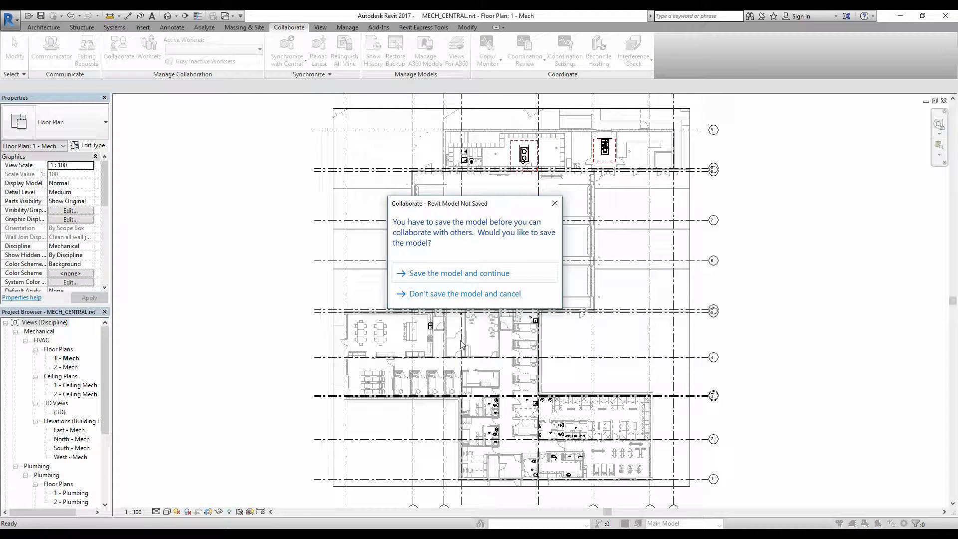
pyautogui.click(431, 273)
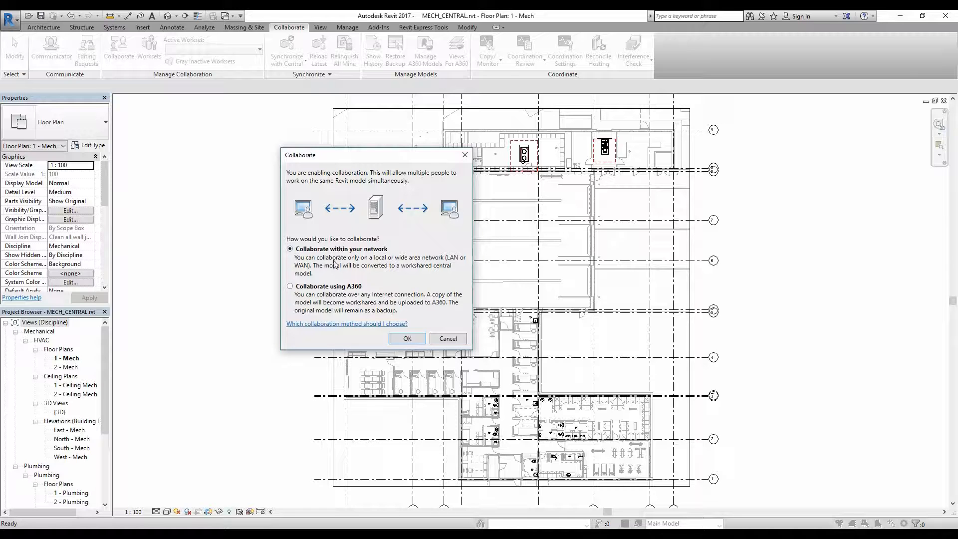
pyautogui.click(408, 339)
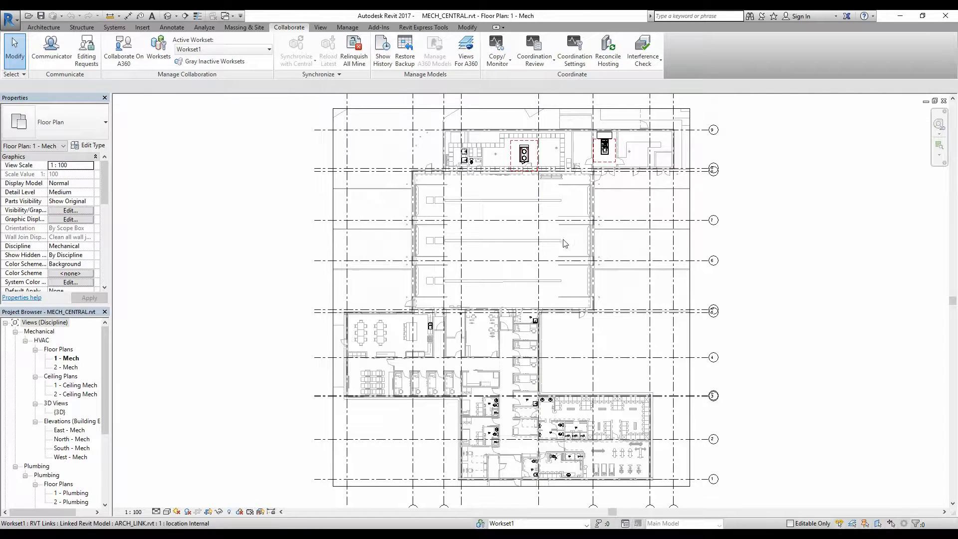
# - Select grid 6 and check which workset it is assigned to
pyautogui.scroll(-2, 531, 238)
pyautogui.moveTo(480, 248); pyautogui.dragTo(382, 290, button='middle')
pyautogui.scroll(1, 412, 234)
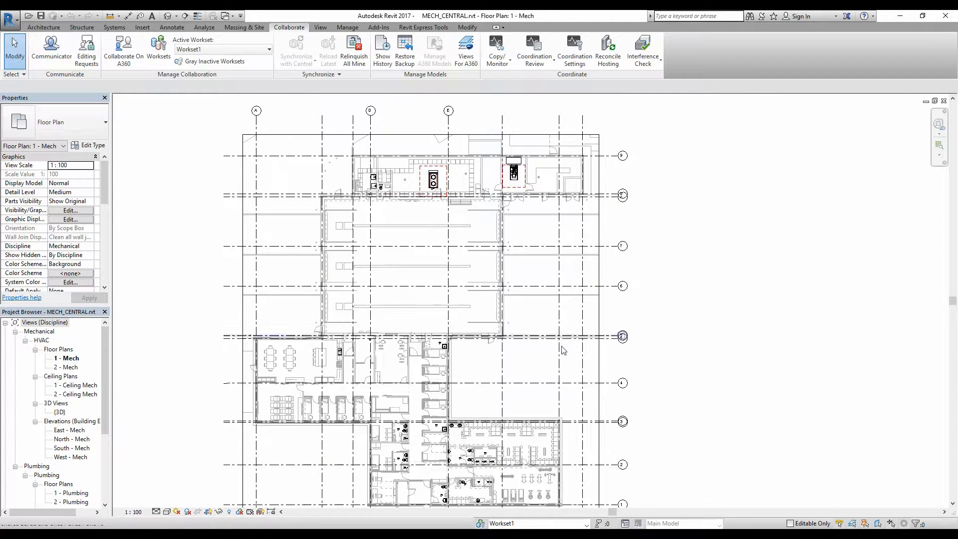
pyautogui.scroll(-1, 431, 296)
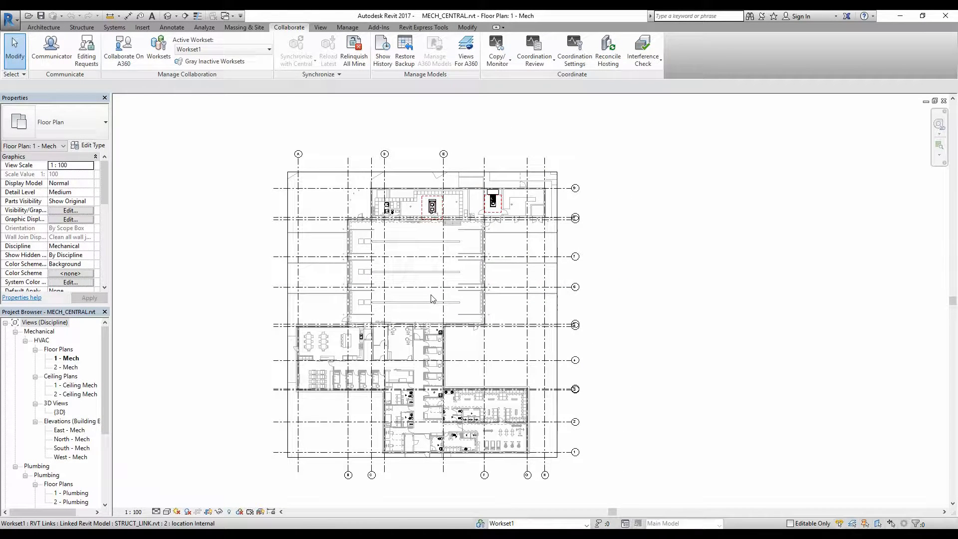
pyautogui.scroll(1, 408, 298)
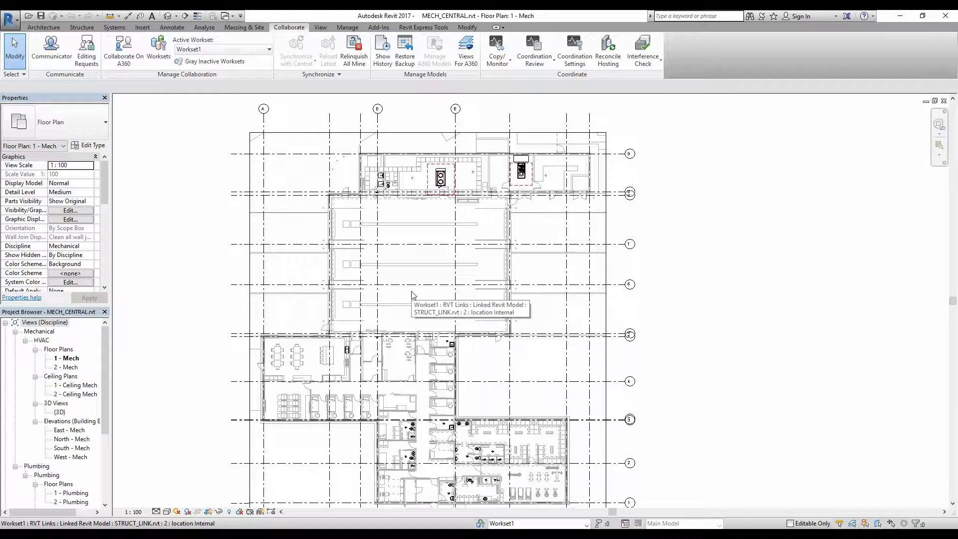
pyautogui.click(544, 282)
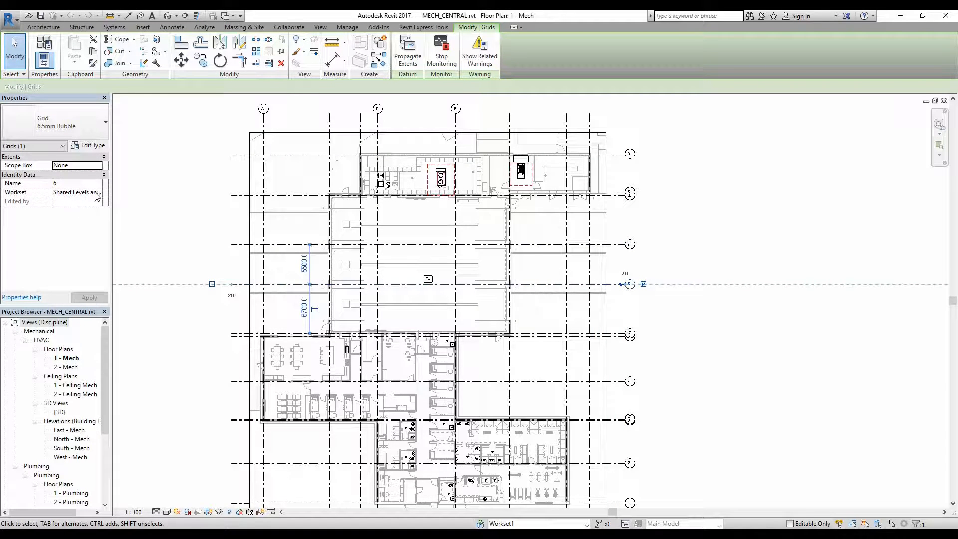
pyautogui.scroll(-2, 494, 287)
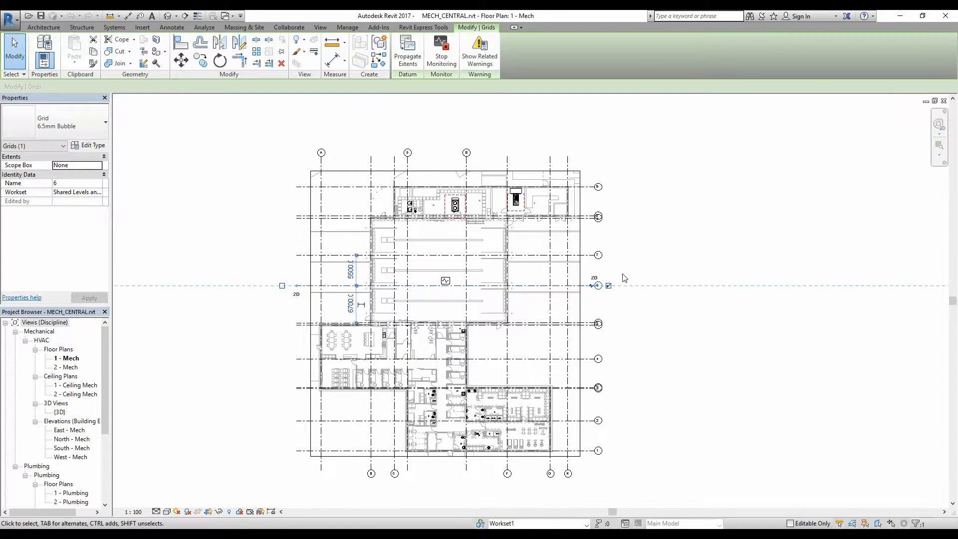
pyautogui.scroll(4, 449, 264)
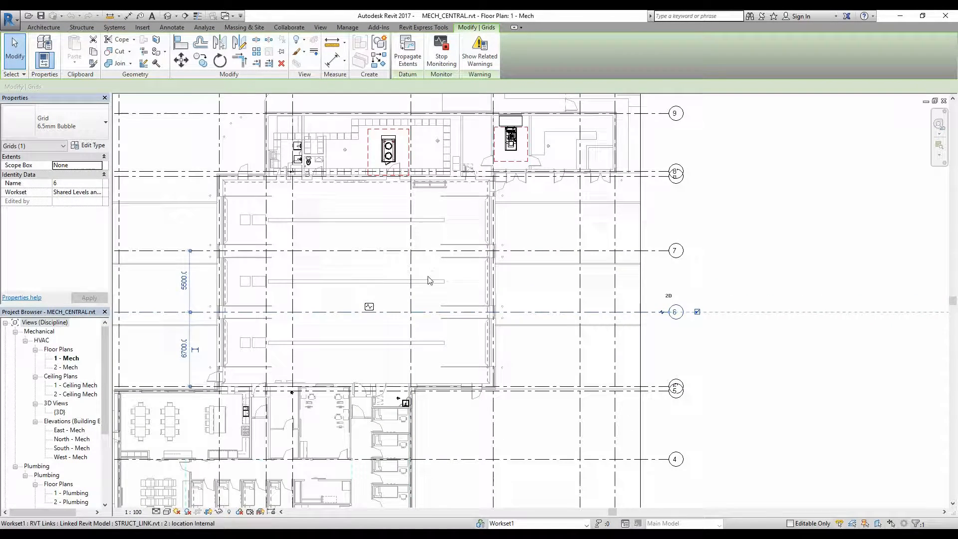
# - Select the STRUCT_LINK.rvt link to check its workset assignment, then clear the selection
pyautogui.click(449, 276)
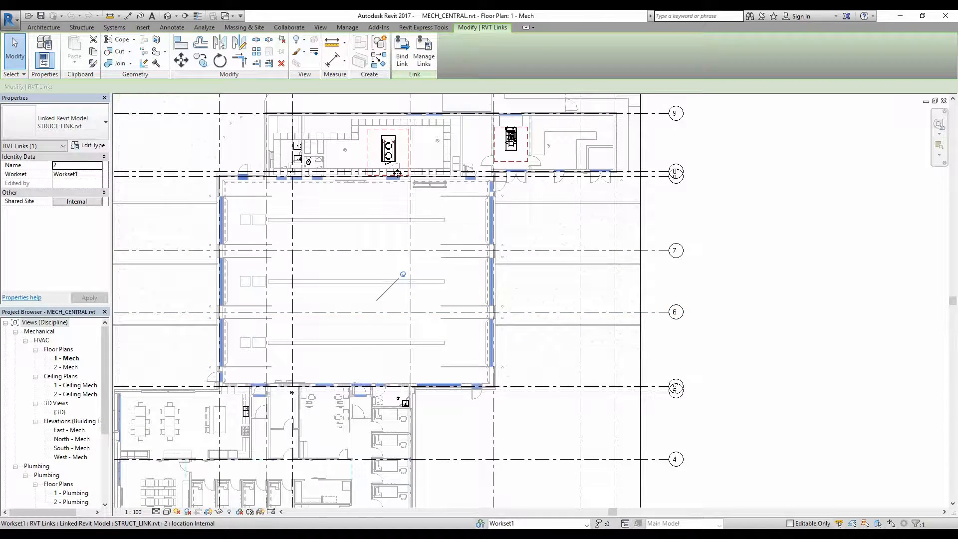
pyautogui.press('Escape')
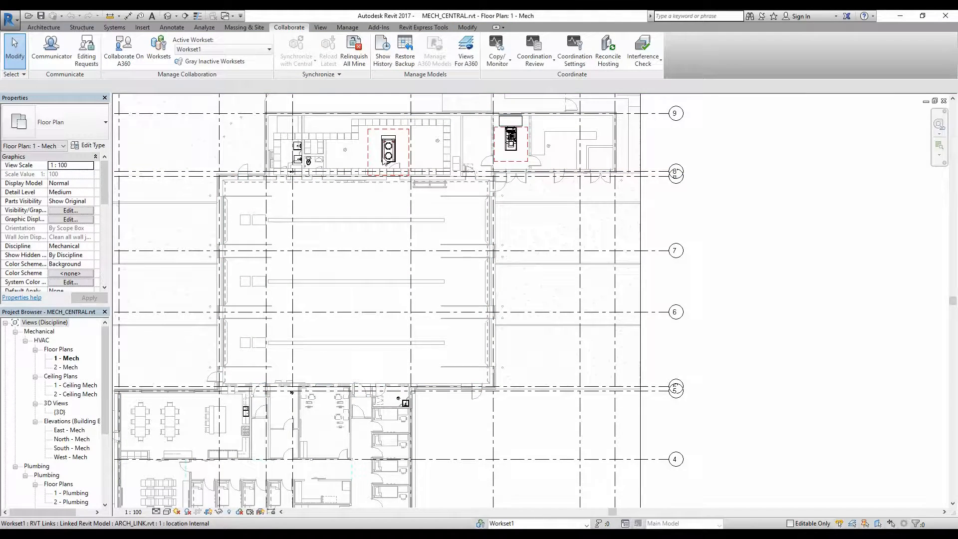
pyautogui.moveTo(445, 426); pyautogui.dragTo(537, 368, button='middle')
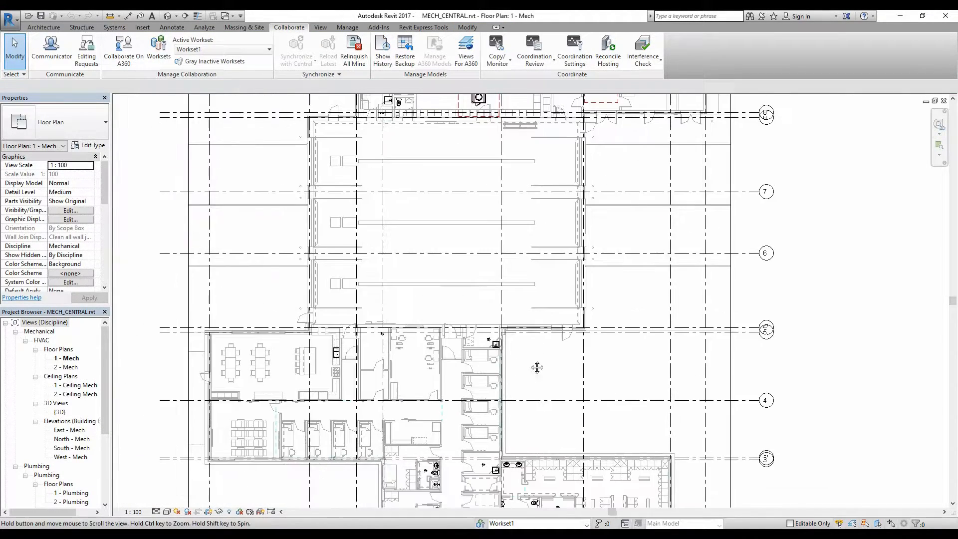
pyautogui.scroll(-1, 541, 366)
pyautogui.scroll(-2, 499, 300)
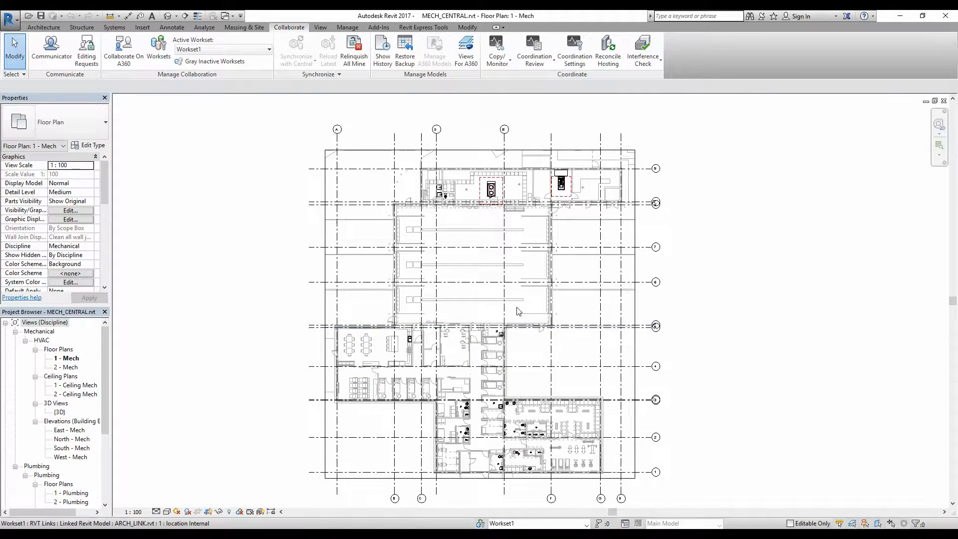
pyautogui.moveTo(456, 471); pyautogui.dragTo(437, 494, button='middle')
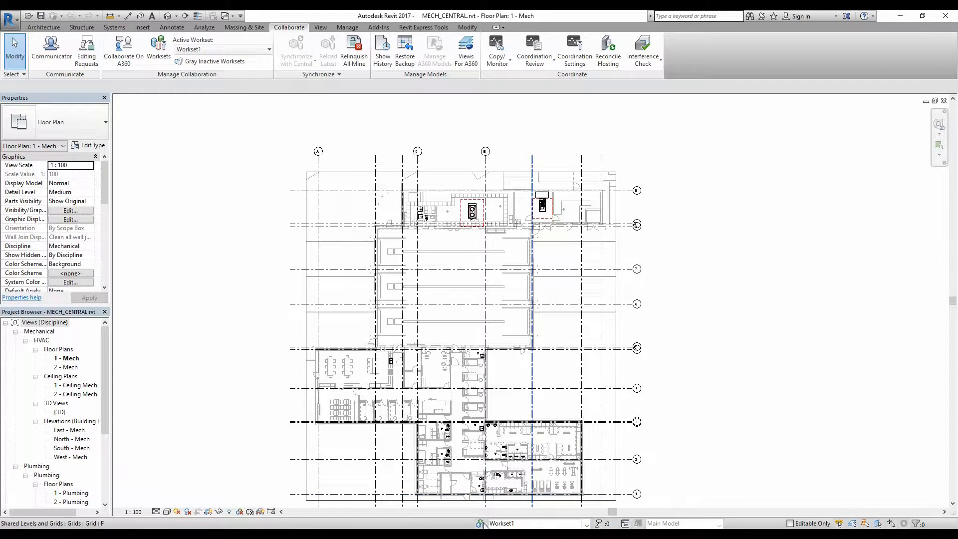
# - Preview Gray Inactive Workset Graphics in the Worksets dialog with Workset1 active, then turn it off and close the dialog
pyautogui.click(481, 523)
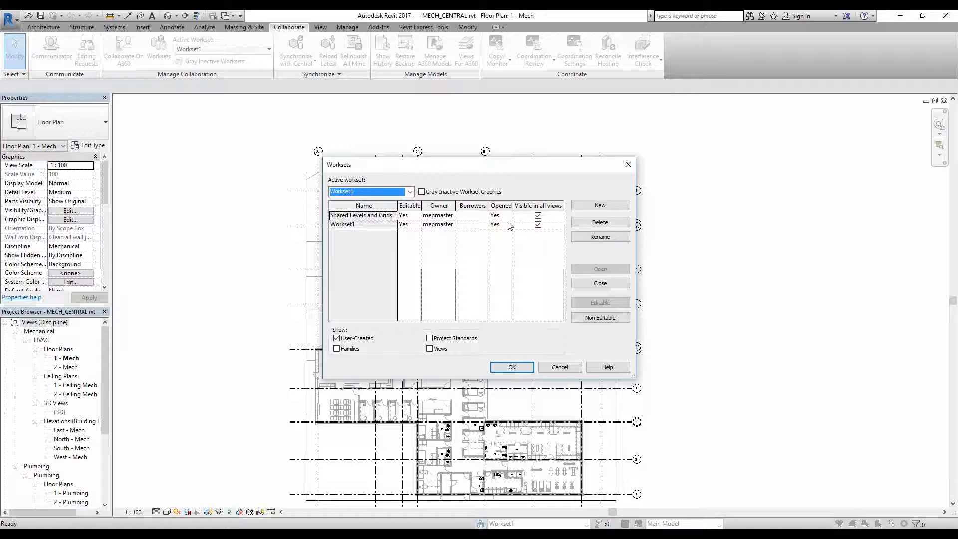
pyautogui.click(421, 192)
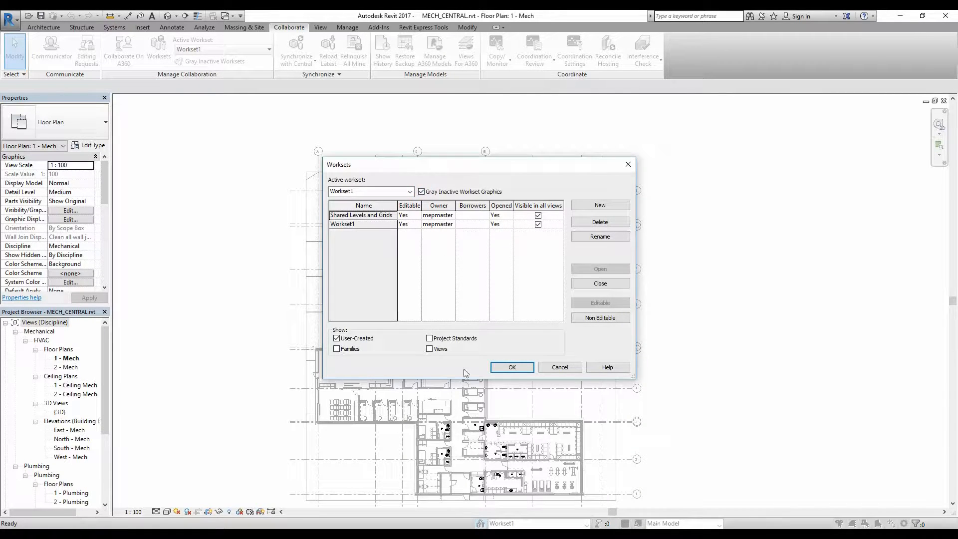
pyautogui.moveTo(499, 166); pyautogui.dragTo(690, 144)
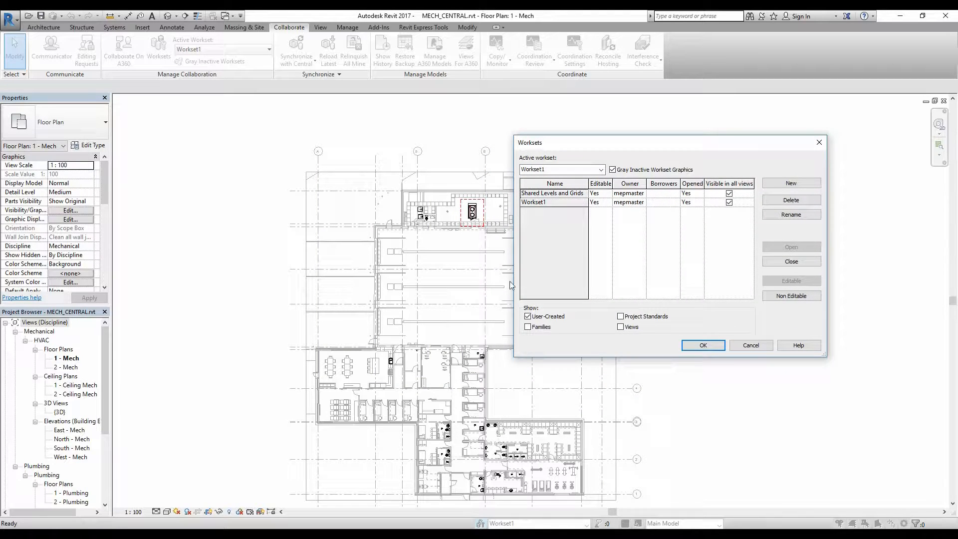
pyautogui.click(613, 170)
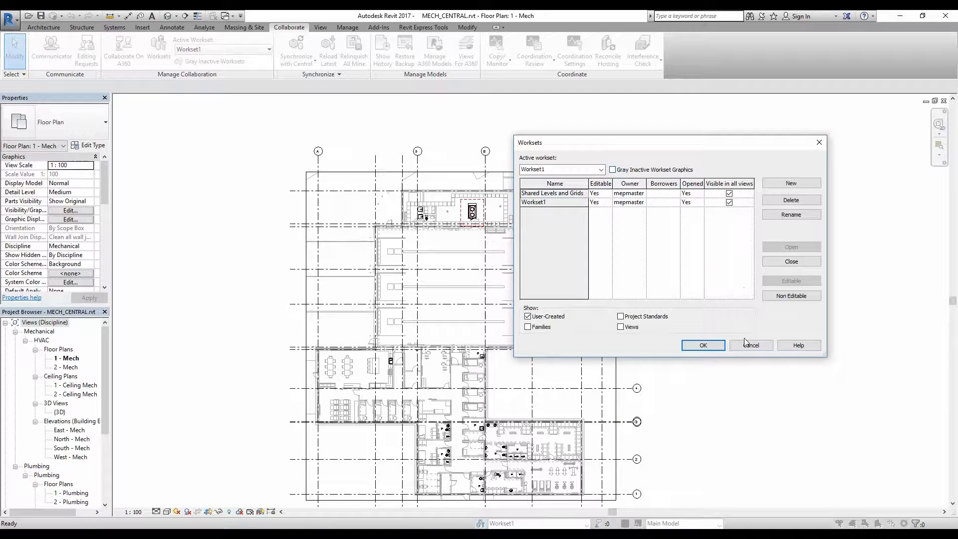
pyautogui.click(719, 347)
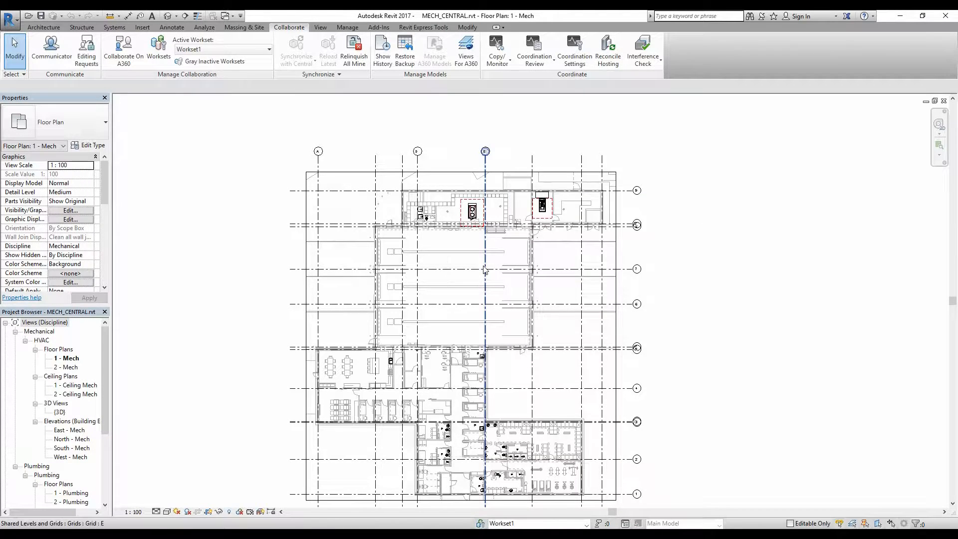
pyautogui.scroll(4, 475, 263)
pyautogui.scroll(-4, 475, 263)
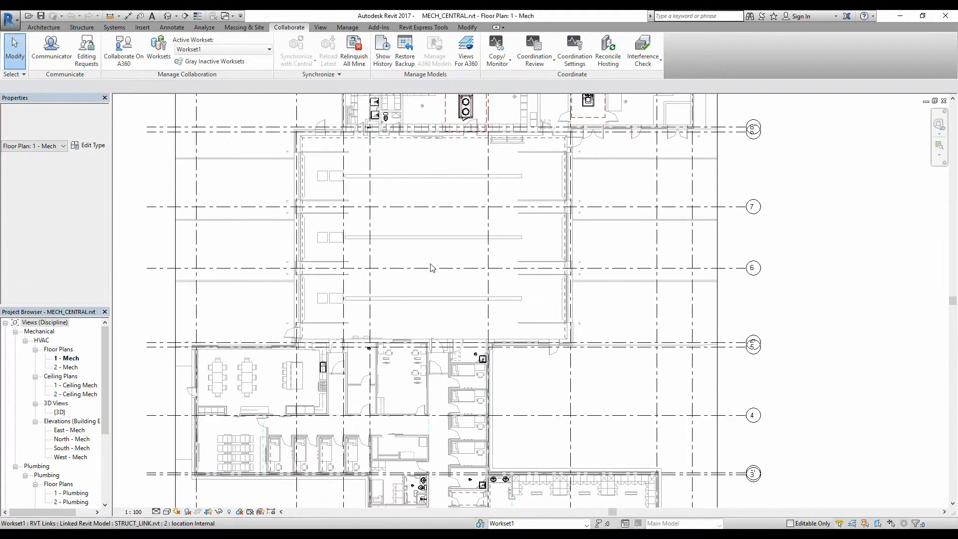
pyautogui.moveTo(507, 343); pyautogui.dragTo(547, 387, button='middle')
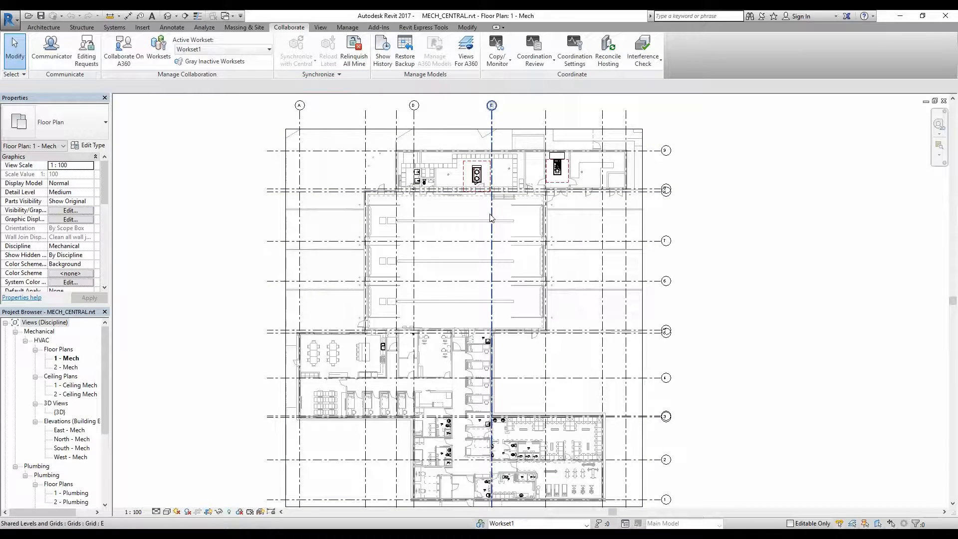
pyautogui.scroll(3, 466, 209)
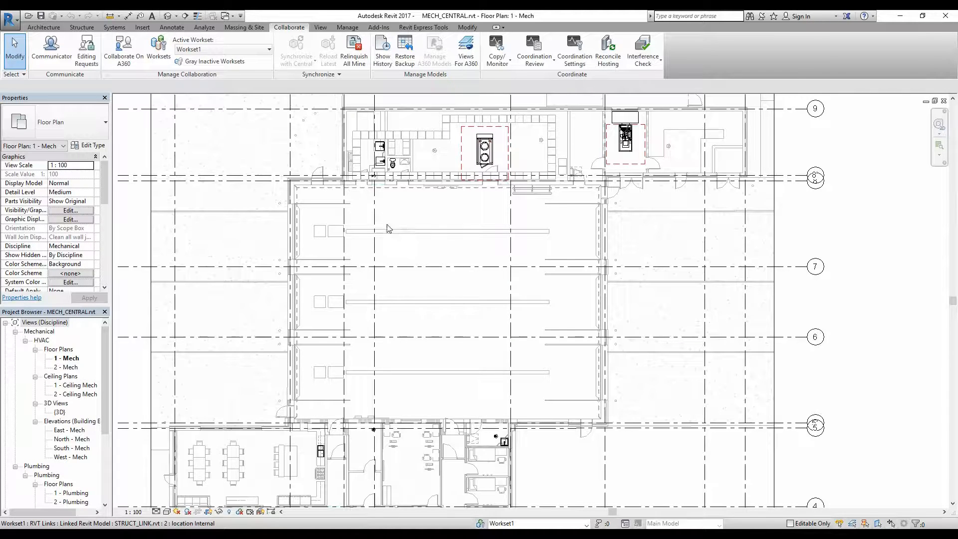
# - Create a new workset named Arch_Link, visible in all views
pyautogui.click(485, 524)
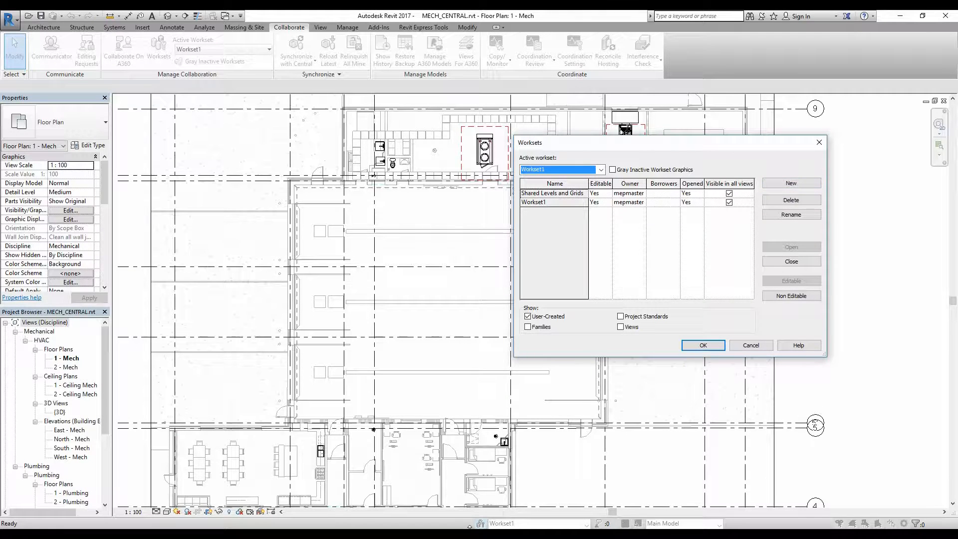
pyautogui.click(796, 184)
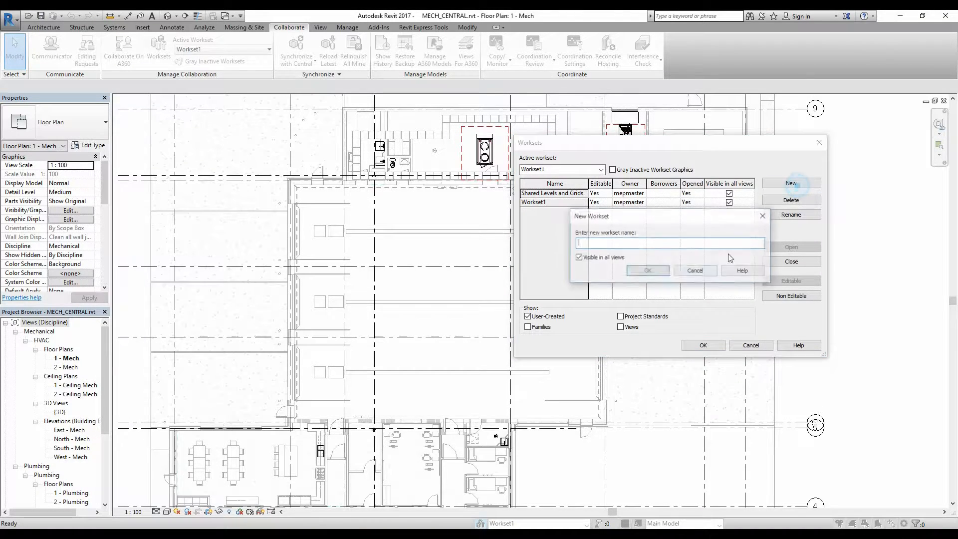
pyautogui.write('Arch_Link')
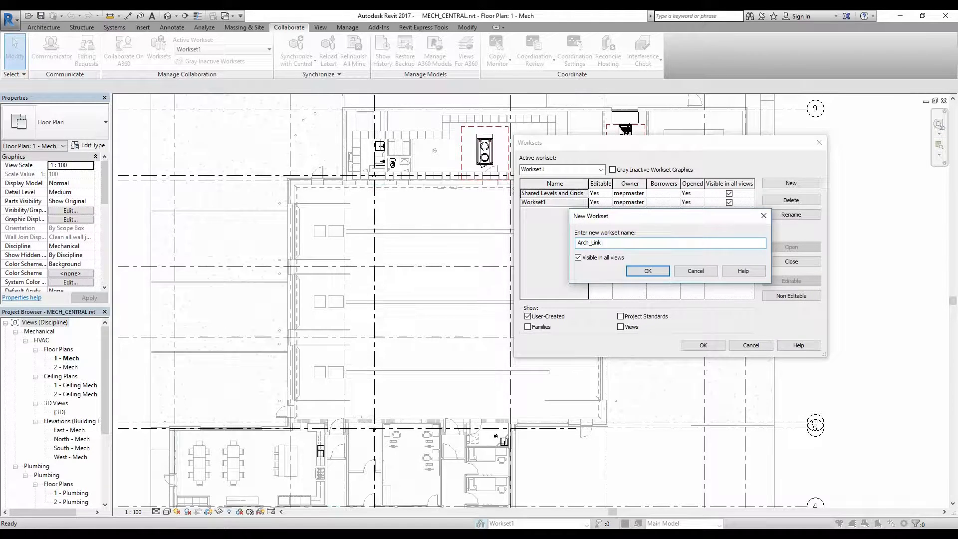
pyautogui.press('Return')
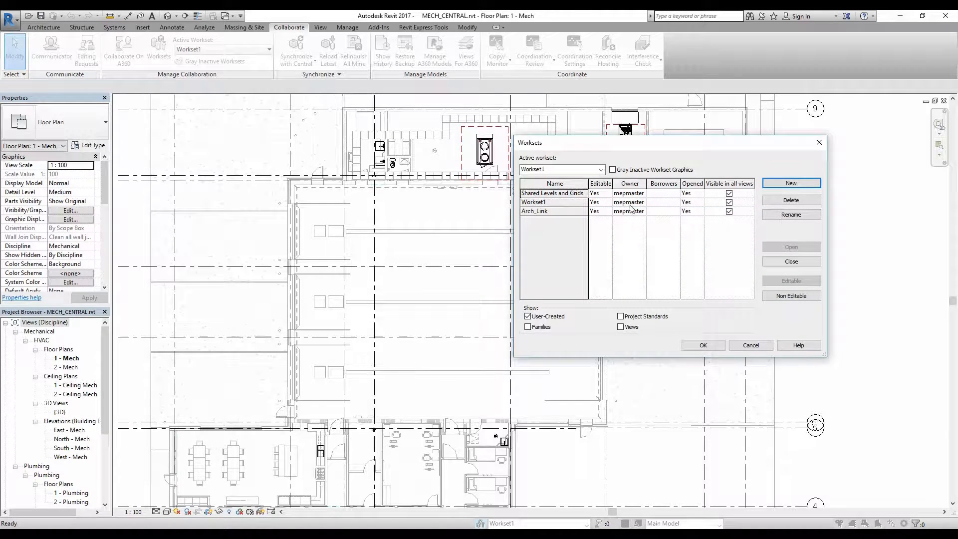
# - Create a new workset named Struct_Link, visible in all views, and finish workset editing without making it the active workset
pyautogui.click(767, 184)
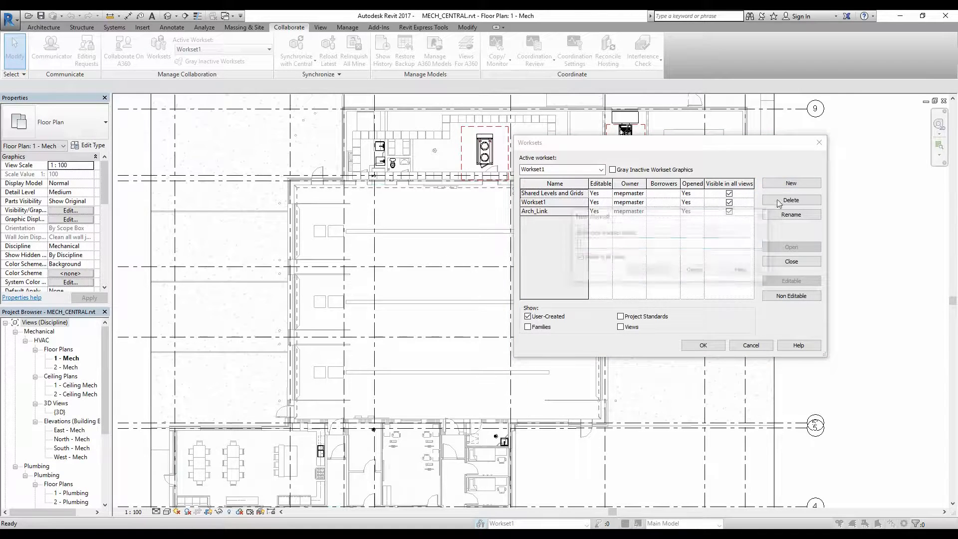
pyautogui.write('Struct_Link')
pyautogui.press('Return')
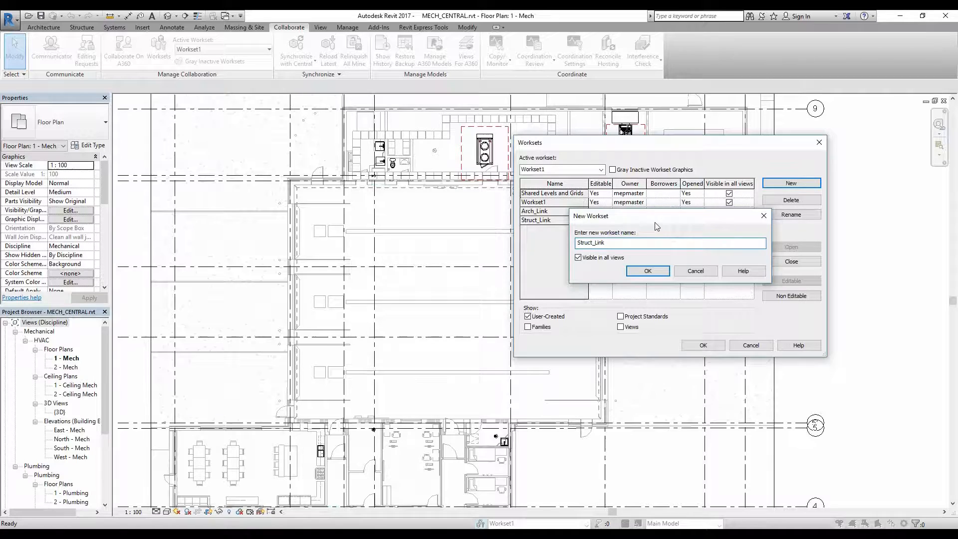
pyautogui.click(666, 274)
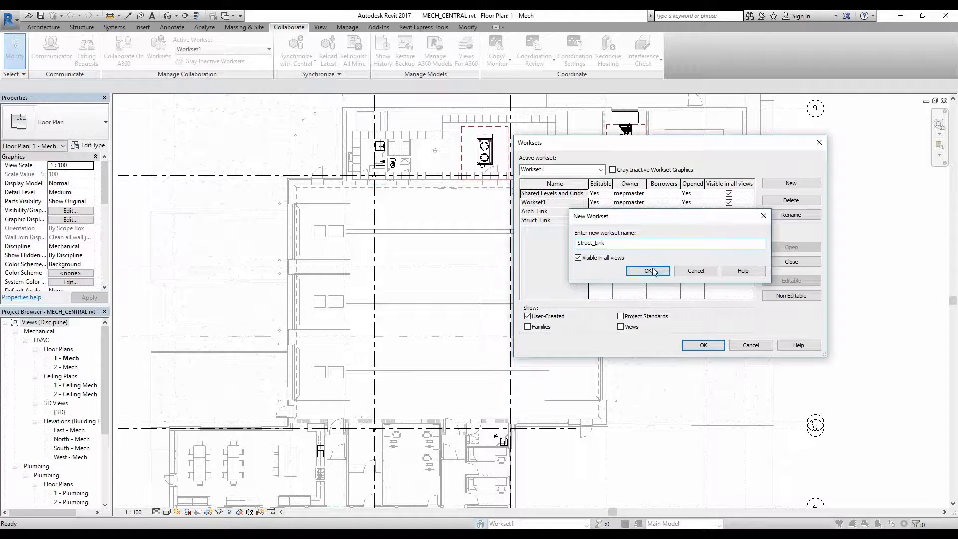
pyautogui.click(659, 272)
pyautogui.click(648, 273)
pyautogui.click(658, 274)
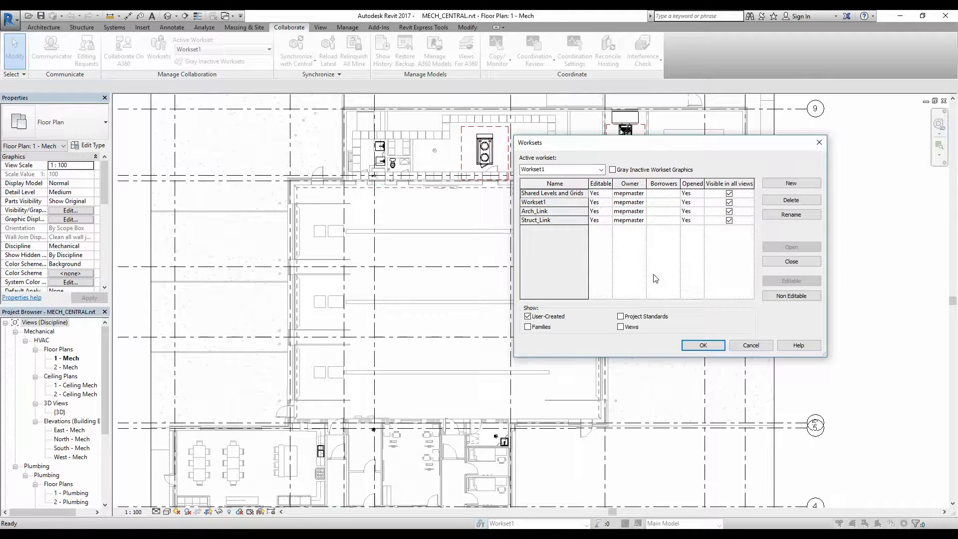
pyautogui.click(717, 345)
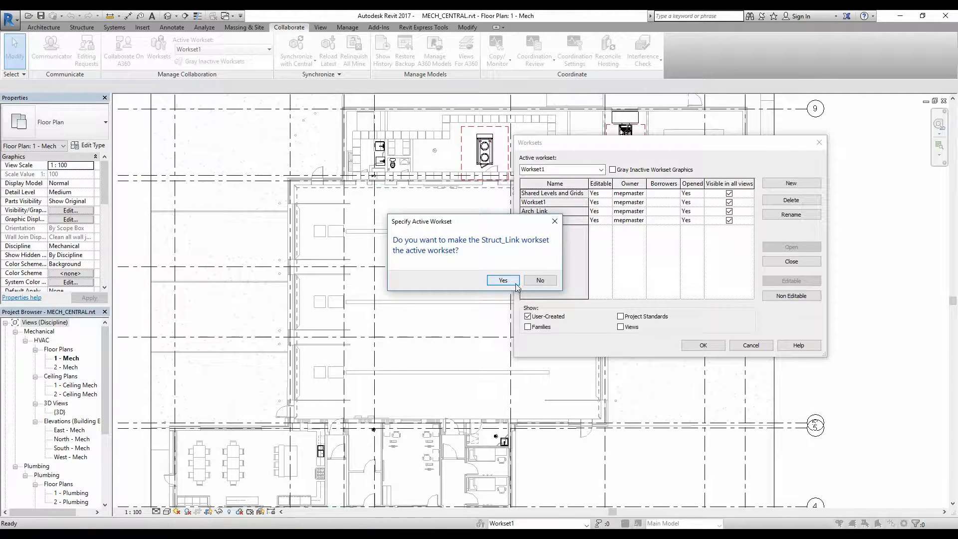
pyautogui.click(540, 281)
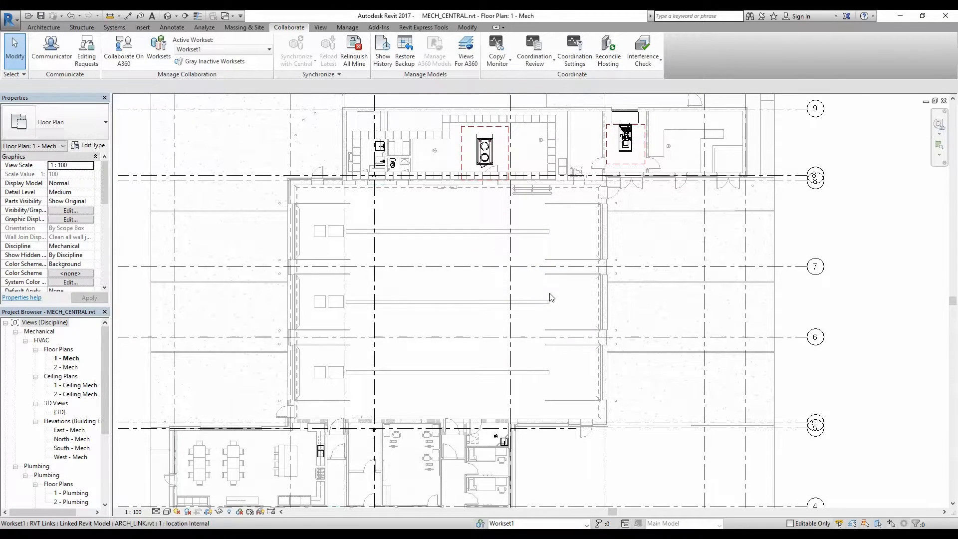
# - Assign the STRUCT_LINK.rvt link to the Struct_Link workset and clear the selection
pyautogui.scroll(2, 511, 292)
pyautogui.click(422, 308)
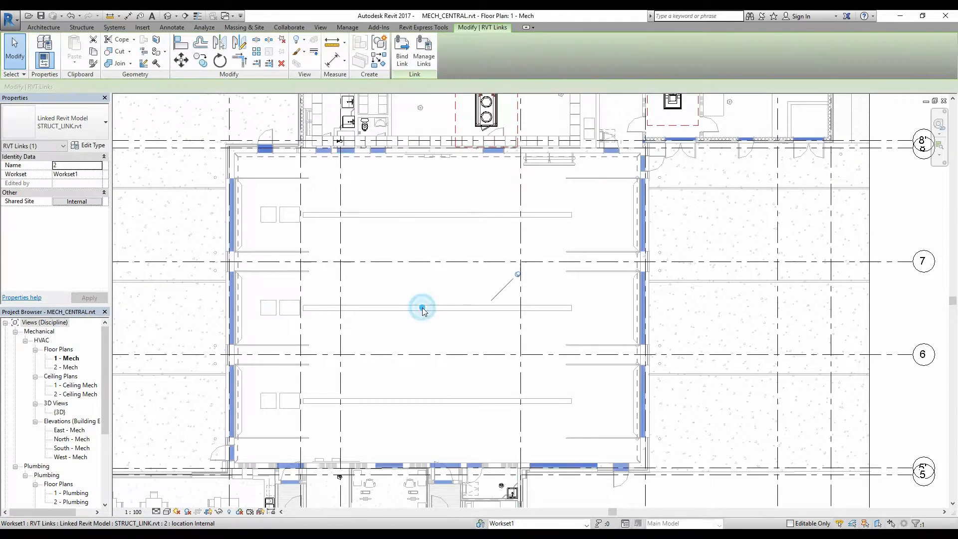
pyautogui.moveTo(423, 305); pyautogui.dragTo(483, 275, button='middle')
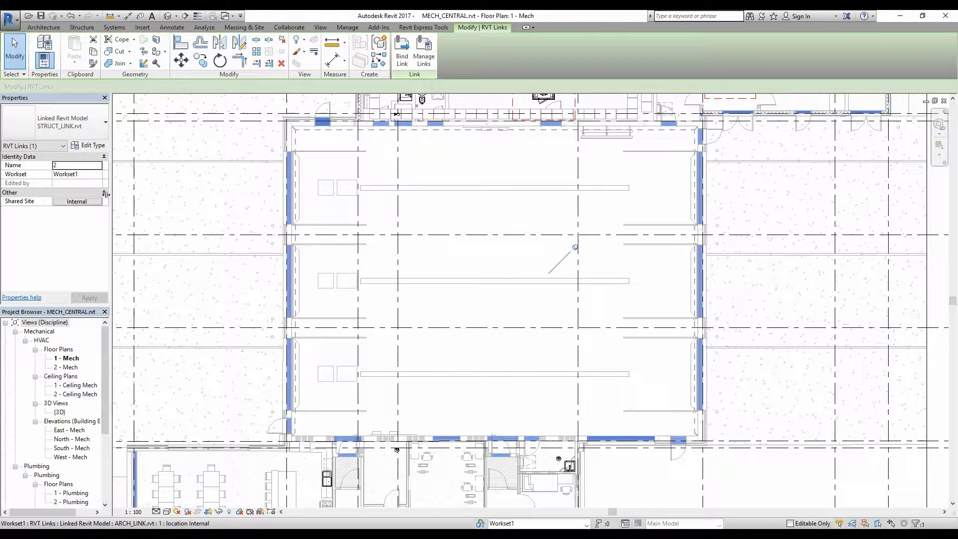
pyautogui.click(79, 174)
pyautogui.click(98, 174)
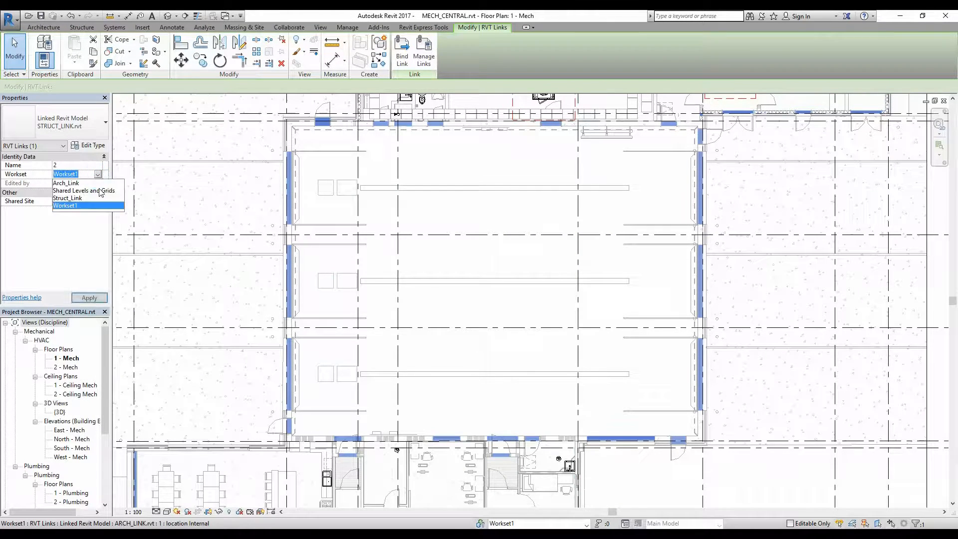
pyautogui.click(93, 199)
pyautogui.click(91, 298)
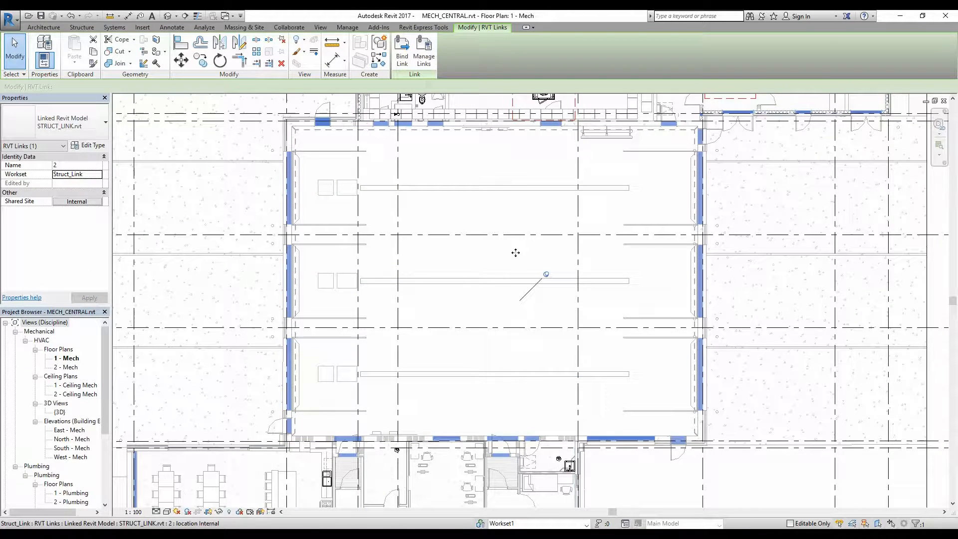
pyautogui.press('Escape')
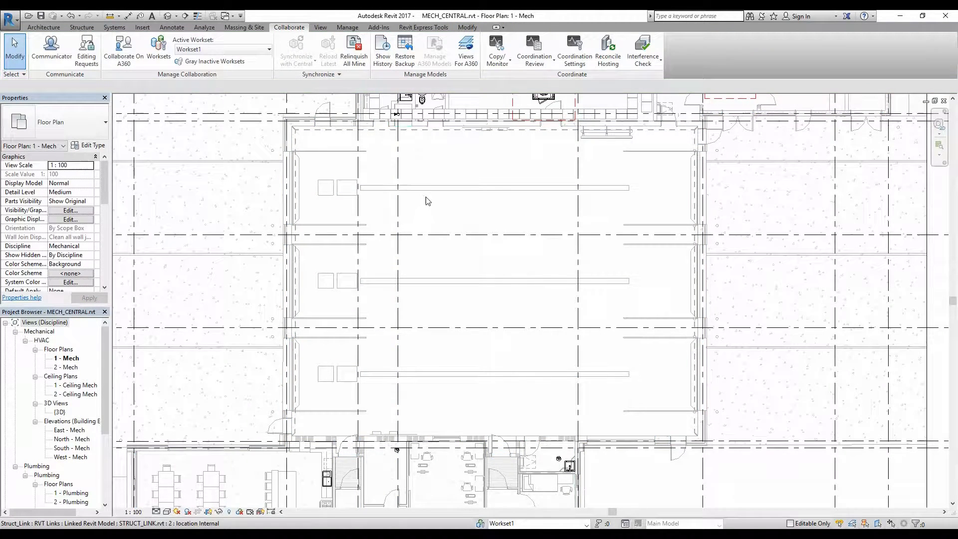
# - Pick elements in and around the large central bay to check which link or grid they belong to, clearing each selection
pyautogui.click(428, 188)
pyautogui.press('Escape')
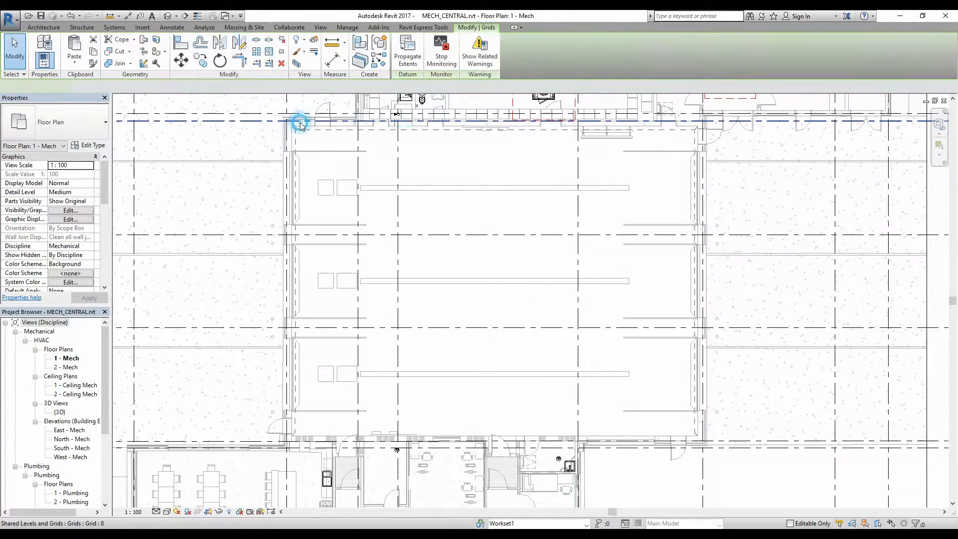
pyautogui.click(297, 128)
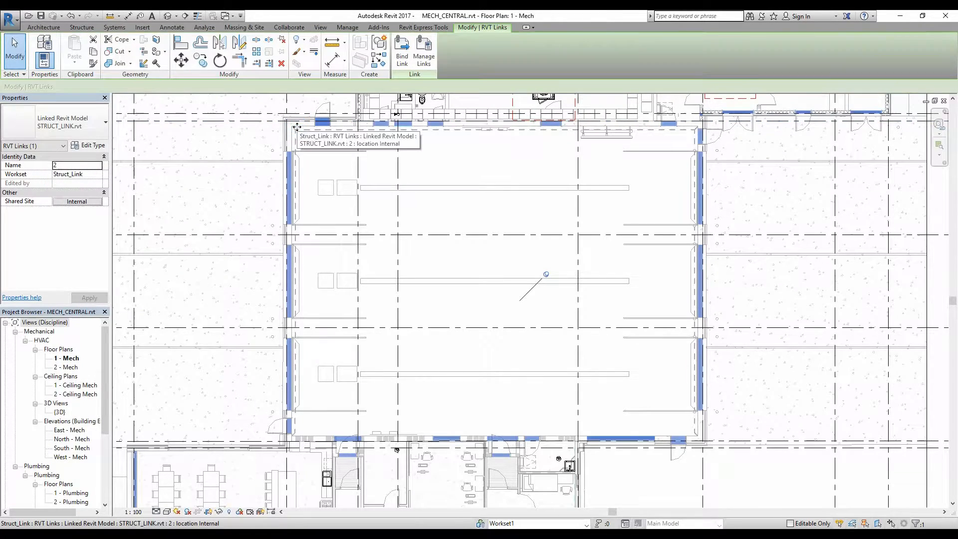
pyautogui.press('Escape')
pyautogui.click(293, 143)
pyautogui.press('Escape')
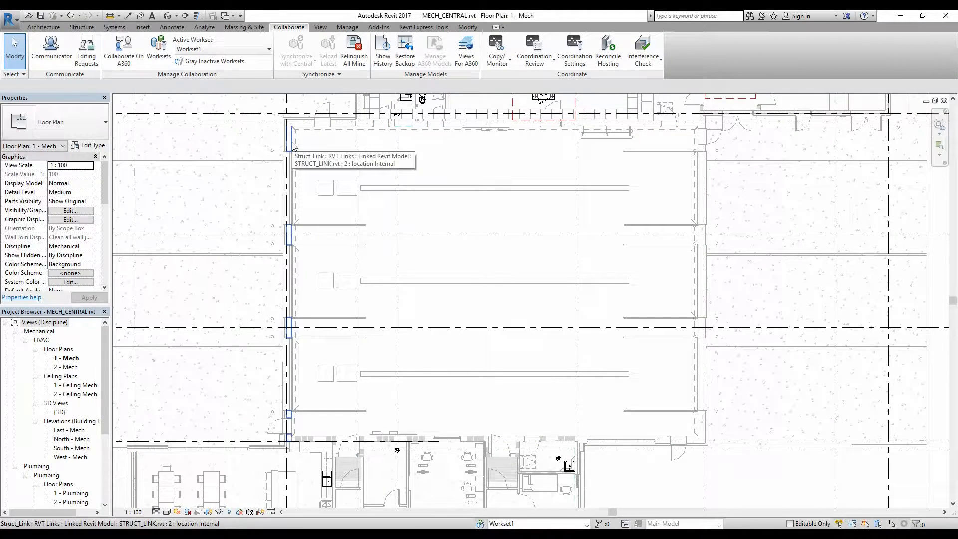
pyautogui.click(275, 259)
pyautogui.press('Escape')
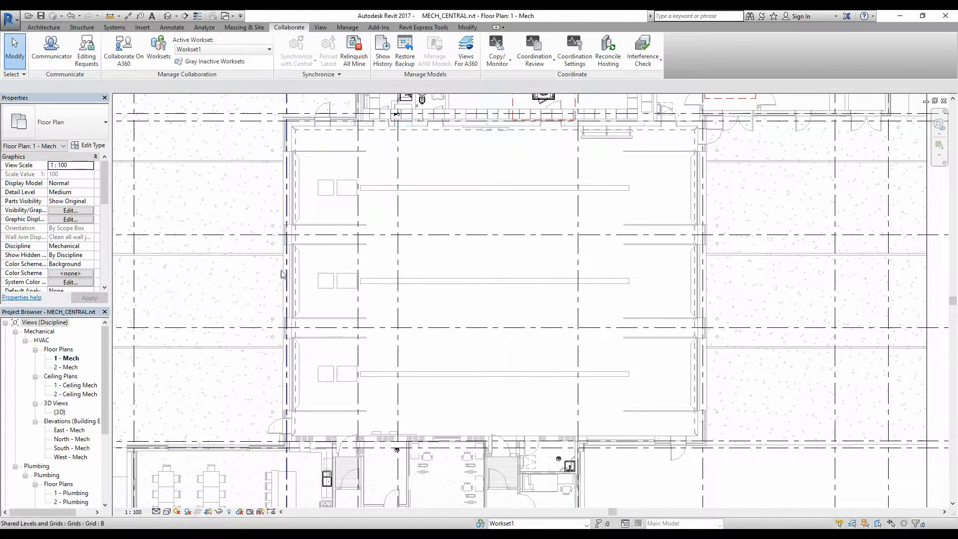
pyautogui.scroll(-5, 266, 327)
pyautogui.scroll(1, 267, 297)
pyautogui.click(342, 265)
pyautogui.press('Escape')
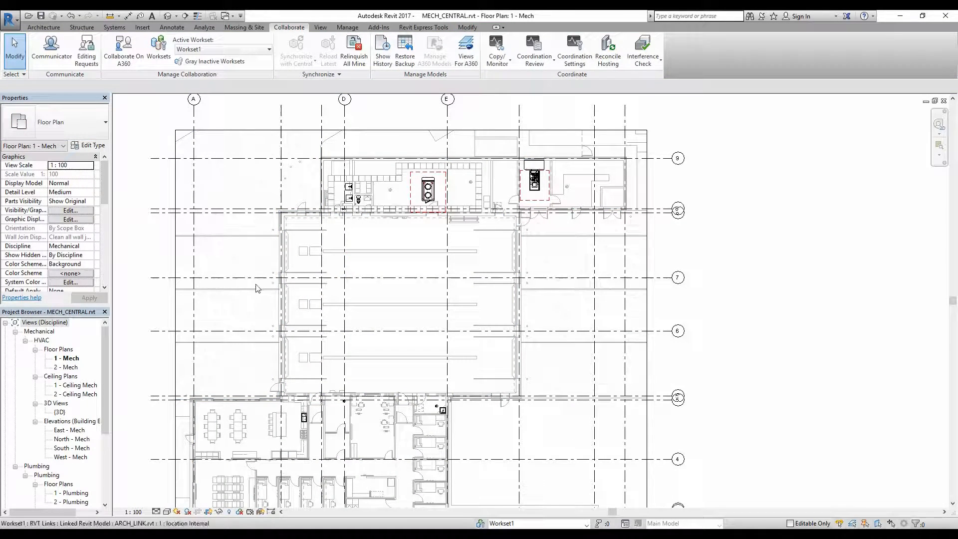
# - Assign the ARCH_LINK.rvt link to the Arch_Link workset and clear the selection
pyautogui.click(259, 287)
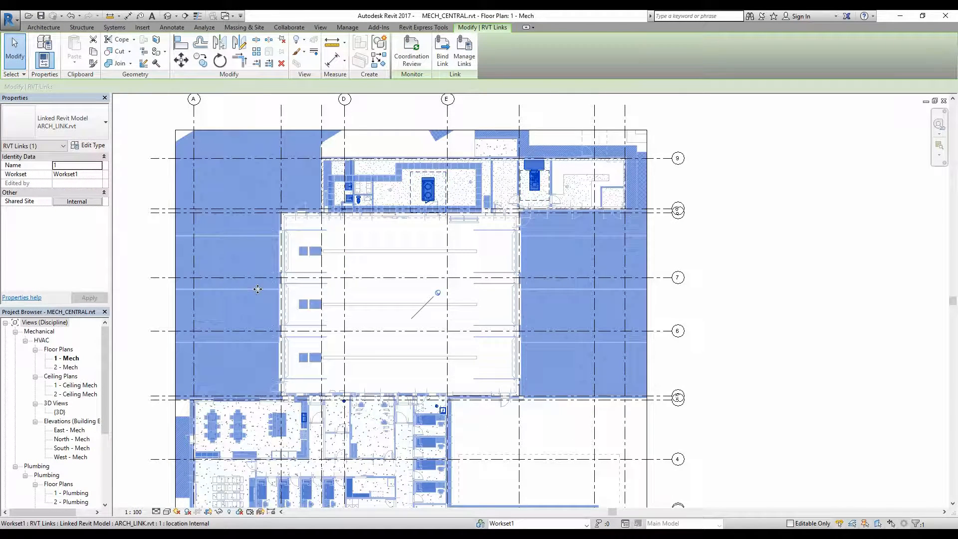
pyautogui.click(95, 174)
pyautogui.click(98, 174)
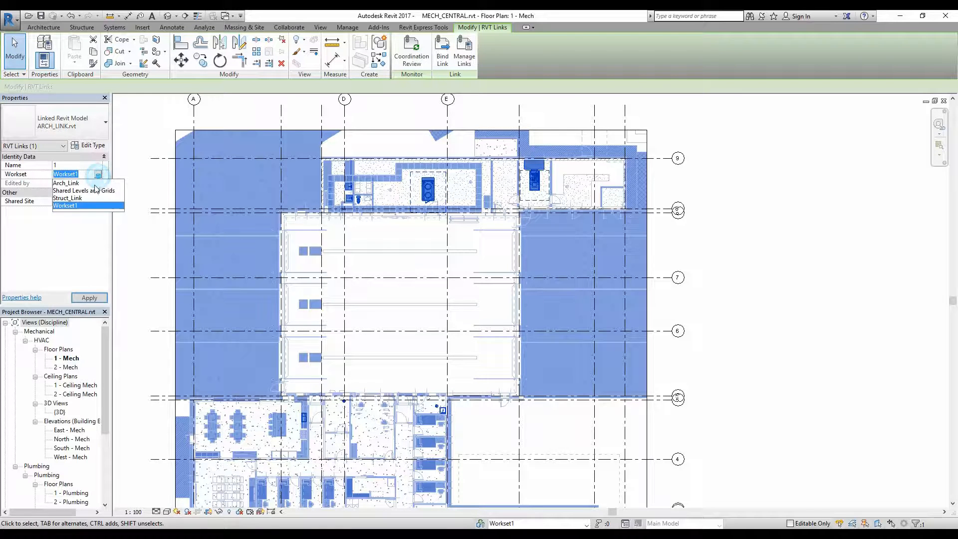
pyautogui.click(66, 184)
pyautogui.click(90, 297)
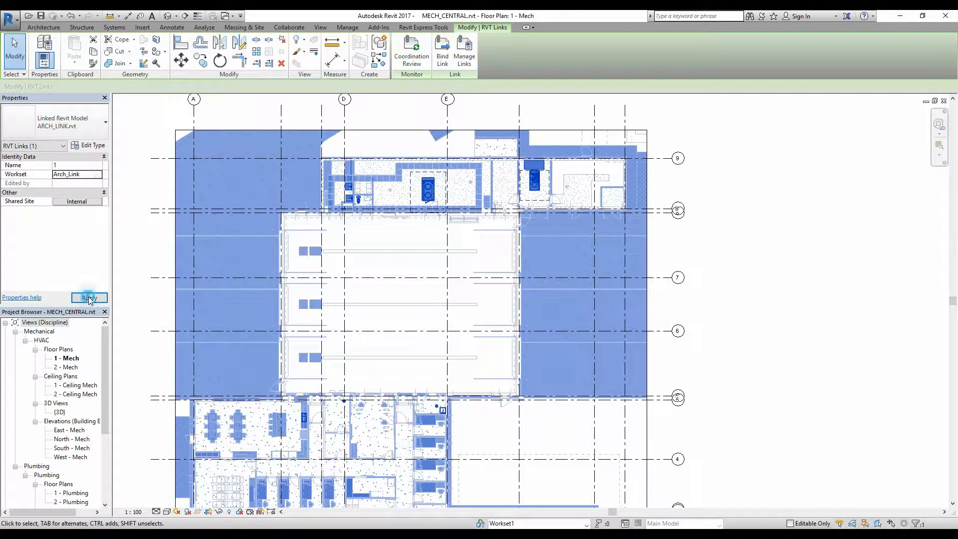
pyautogui.press('Escape')
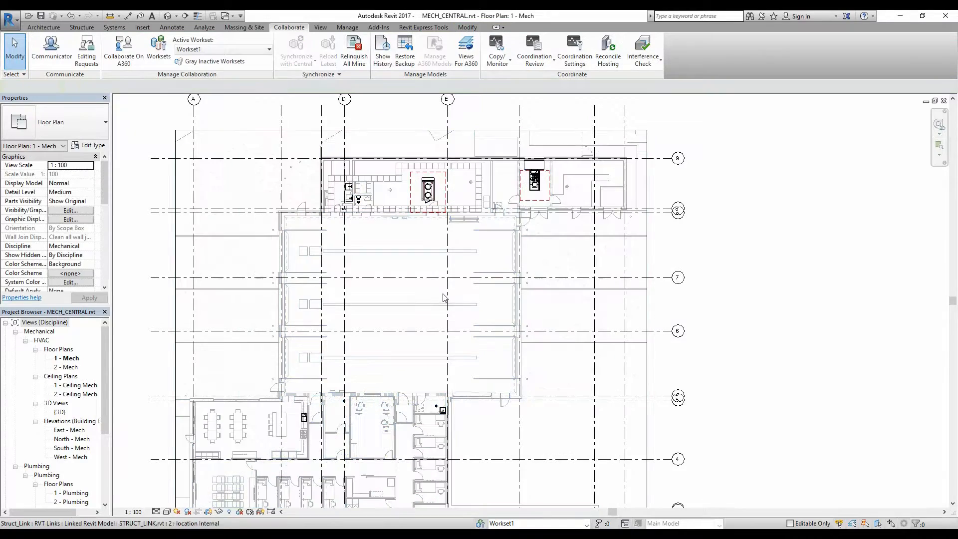
pyautogui.scroll(-2, 441, 290)
pyautogui.moveTo(505, 270); pyautogui.dragTo(579, 255, button='middle')
pyautogui.scroll(-1, 487, 239)
pyautogui.scroll(2, 570, 295)
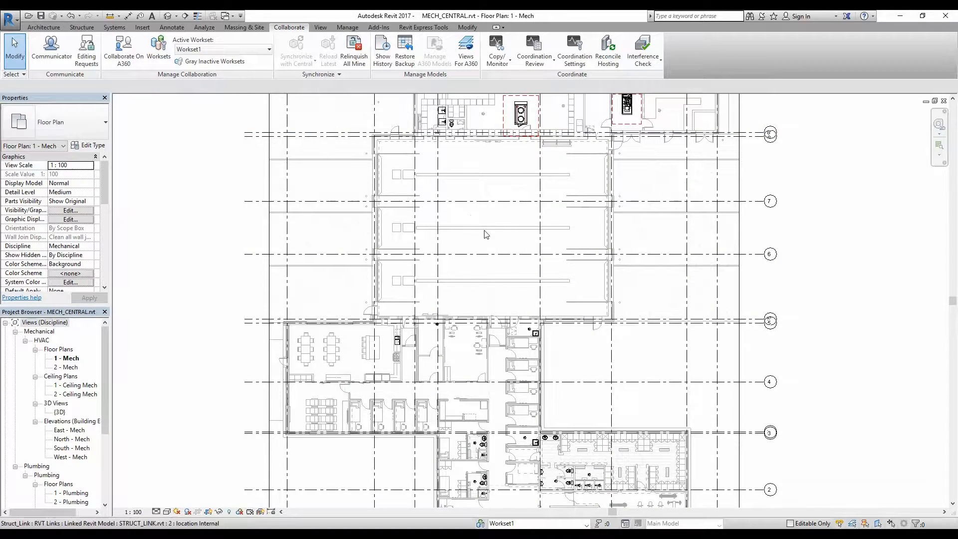
pyautogui.click(337, 74)
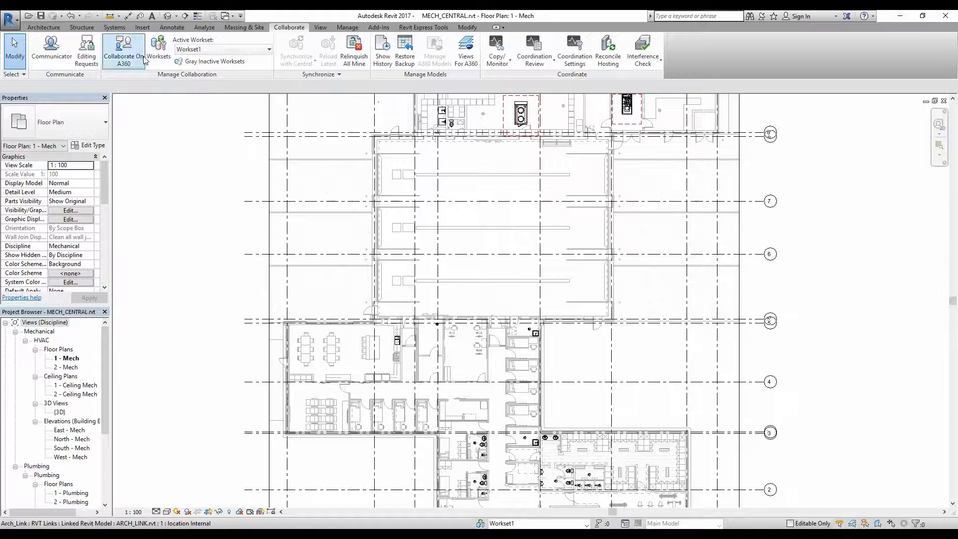
# - Save the project over MECH_CENTRAL.rvt as the central model, checking the worksharing setting in the file save options
pyautogui.click(9, 19)
pyautogui.moveTo(39, 134)
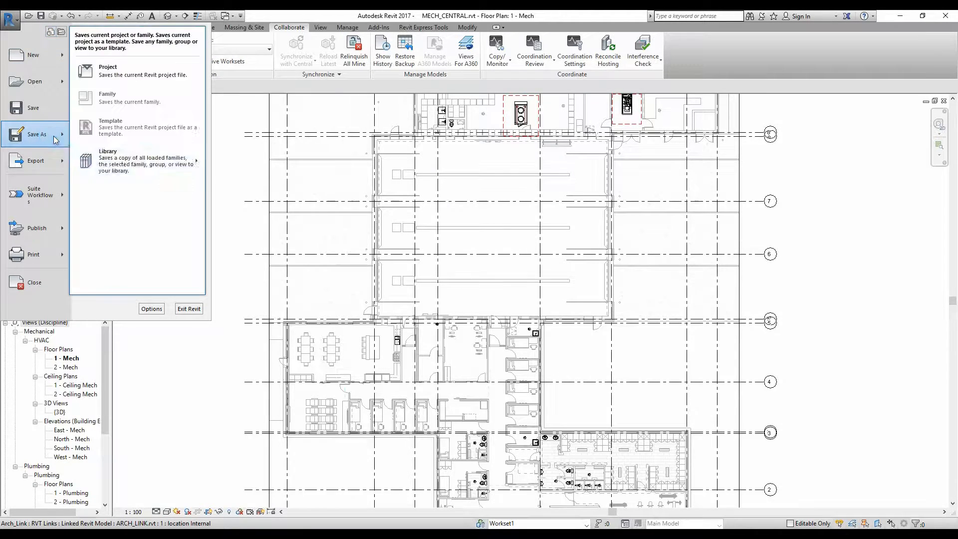
pyautogui.click(118, 79)
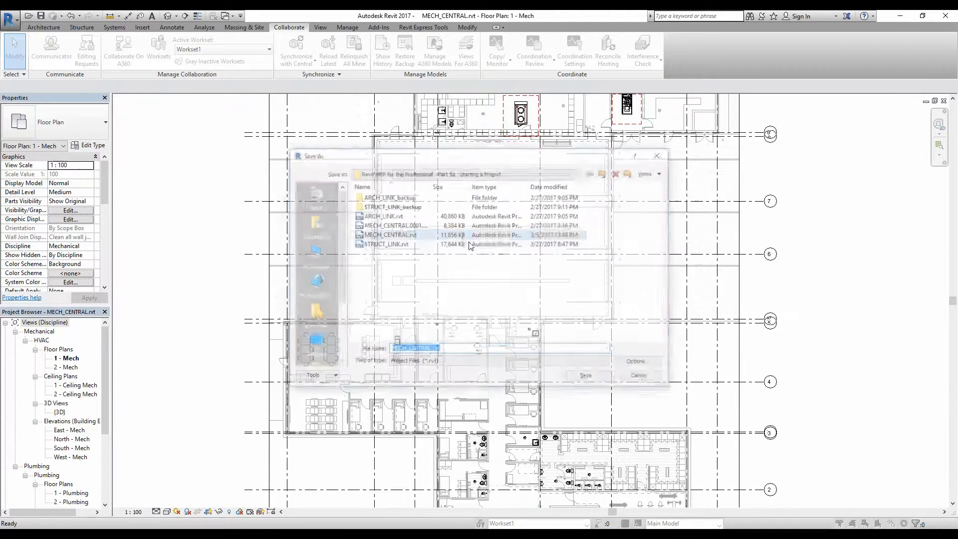
pyautogui.click(398, 235)
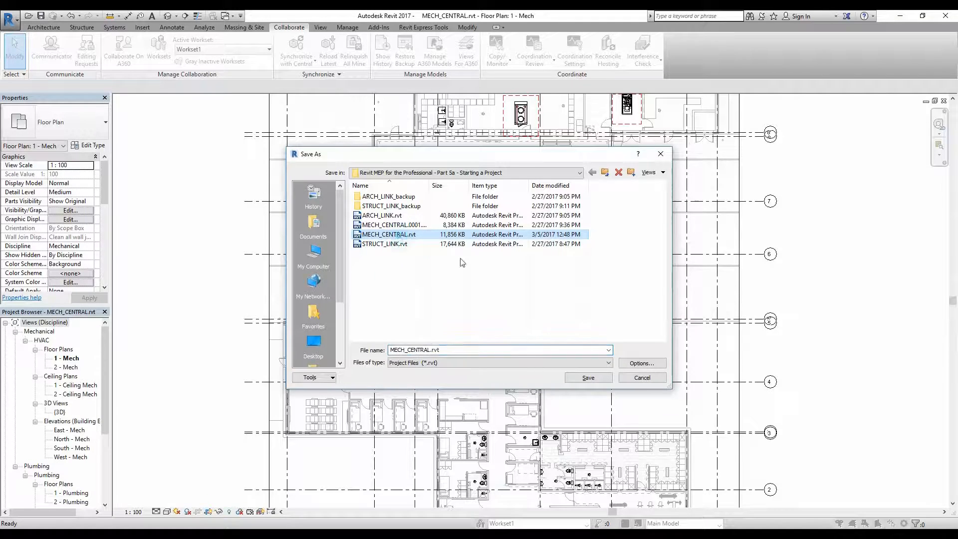
pyautogui.click(642, 364)
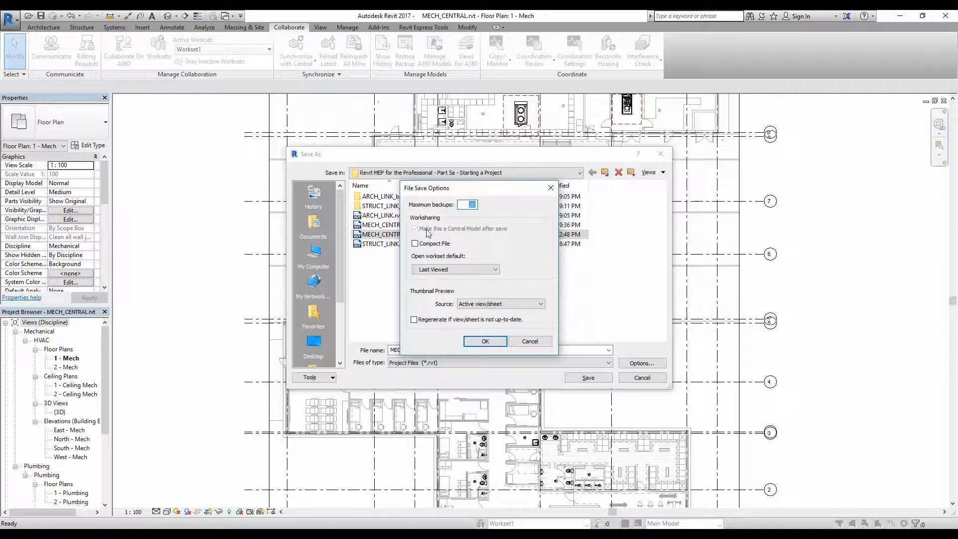
pyautogui.click(491, 344)
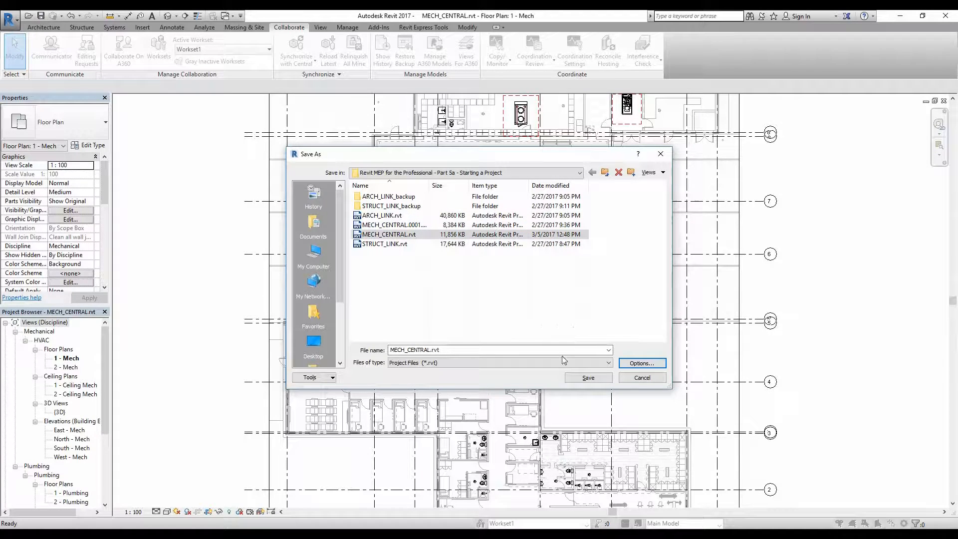
pyautogui.click(589, 378)
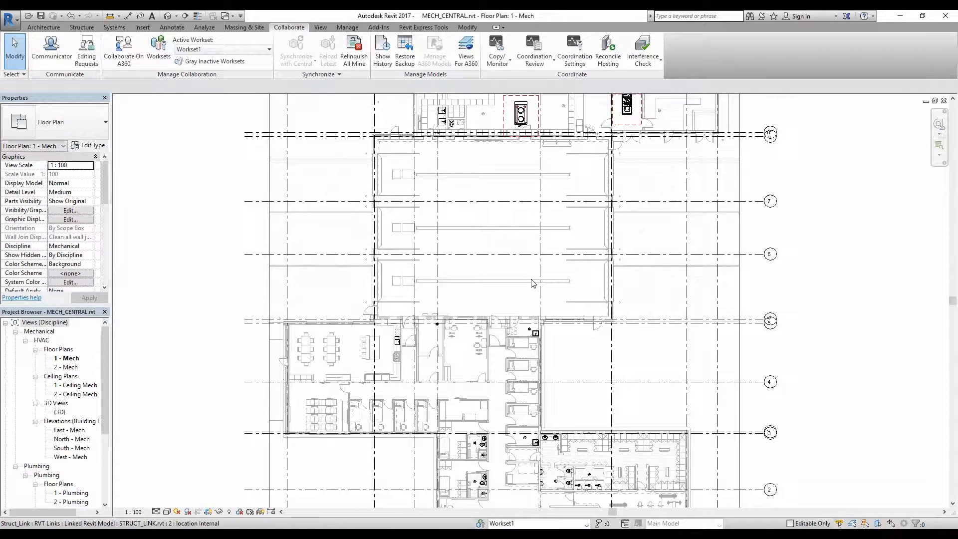
pyautogui.scroll(-2, 532, 278)
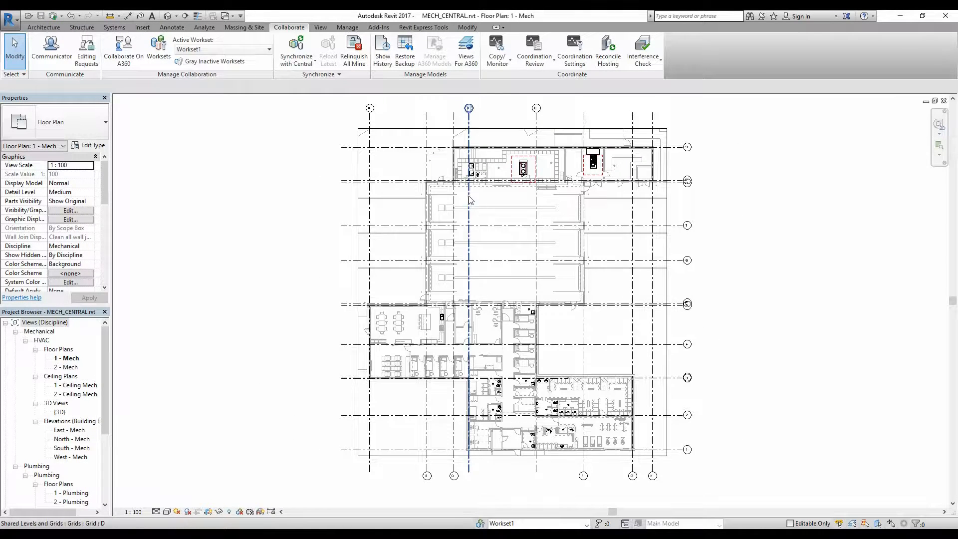
pyautogui.scroll(1, 746, 158)
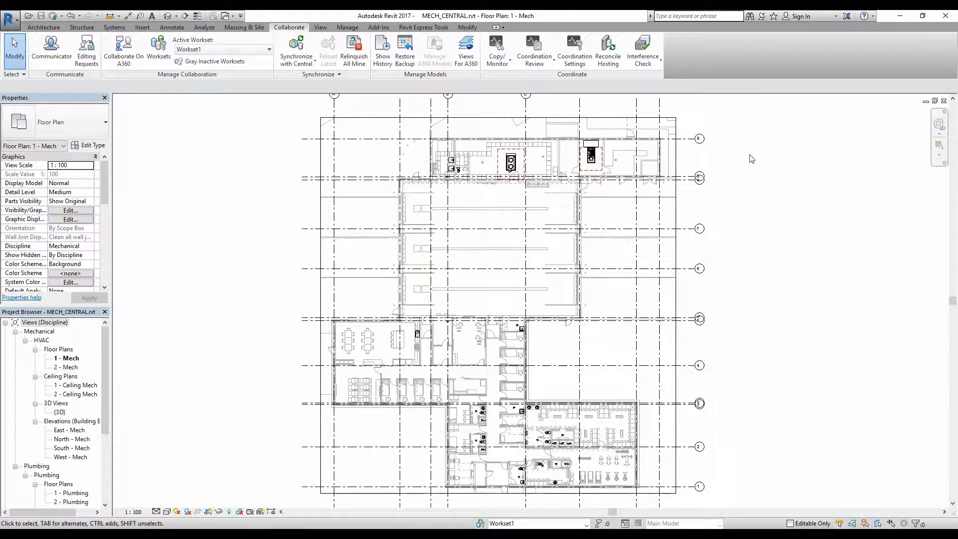
pyautogui.scroll(1, 804, 202)
pyautogui.scroll(-1, 804, 202)
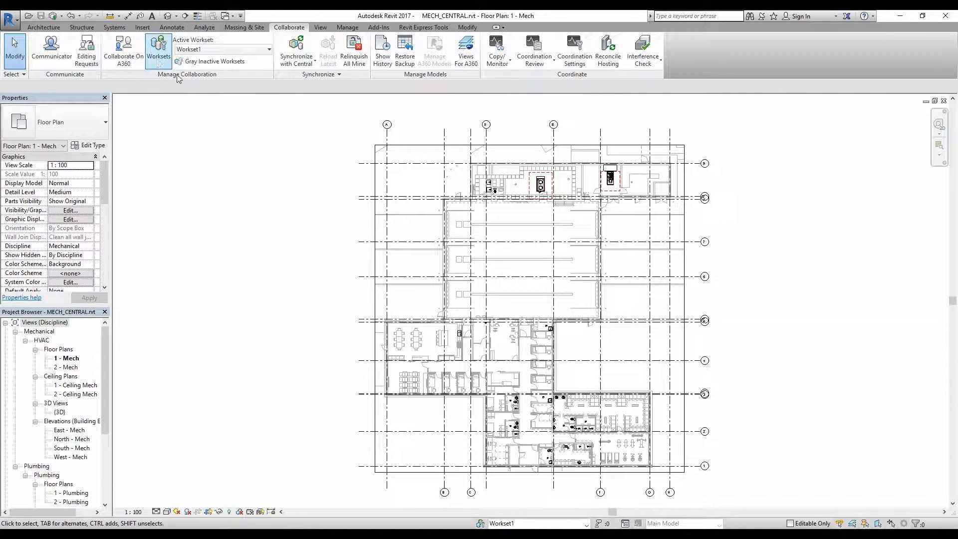
pyautogui.moveTo(631, 188); pyautogui.dragTo(566, 181, button='middle')
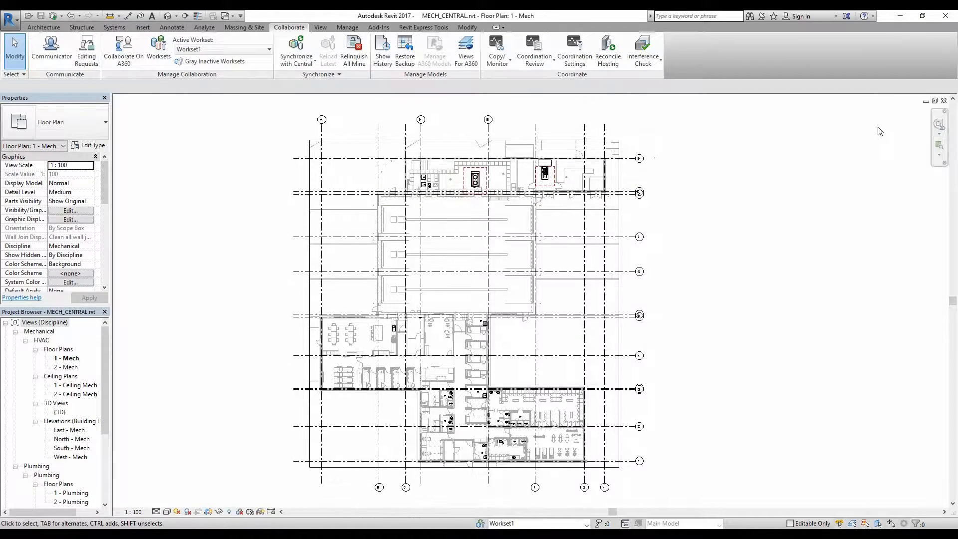
# - Close the central model and open MECH_CENTRAL.rvt as a new local file
pyautogui.click(935, 102)
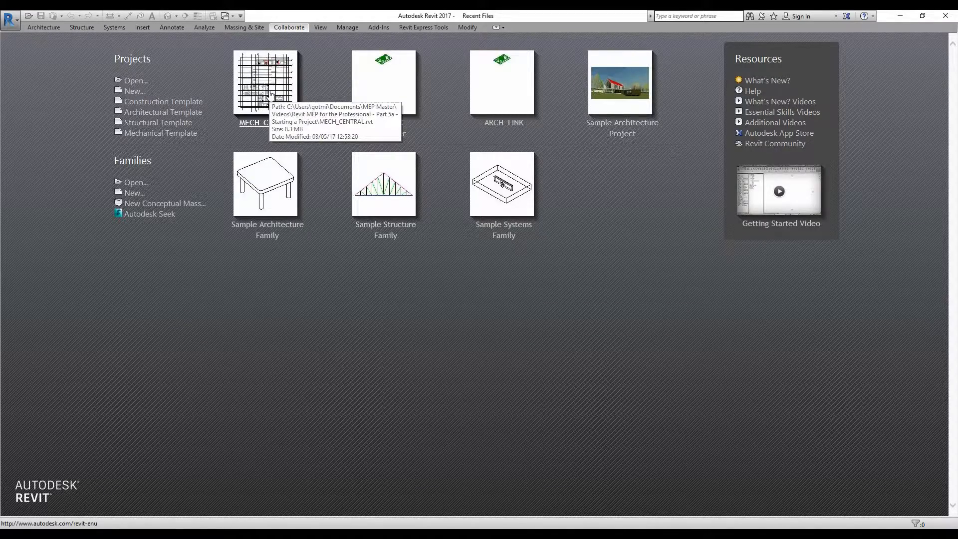
pyautogui.click(29, 15)
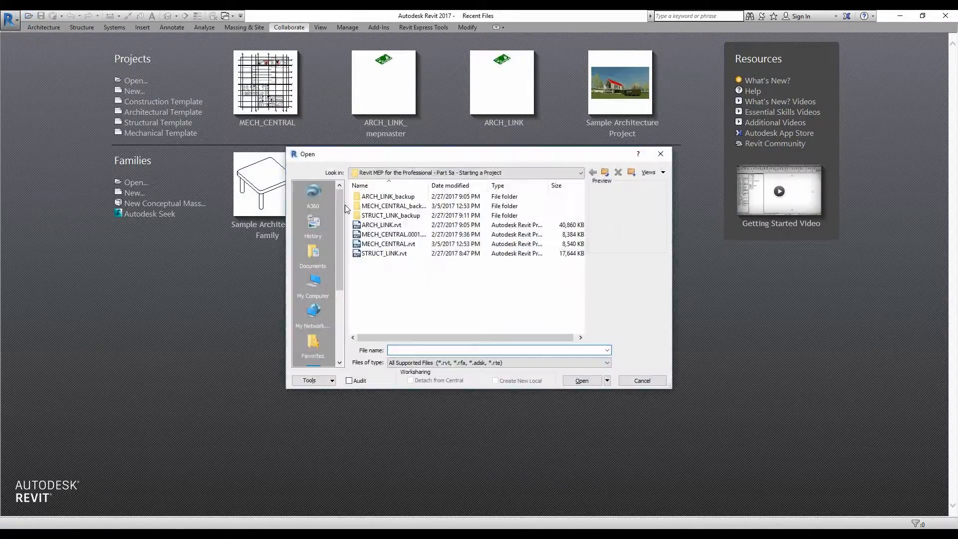
pyautogui.click(412, 246)
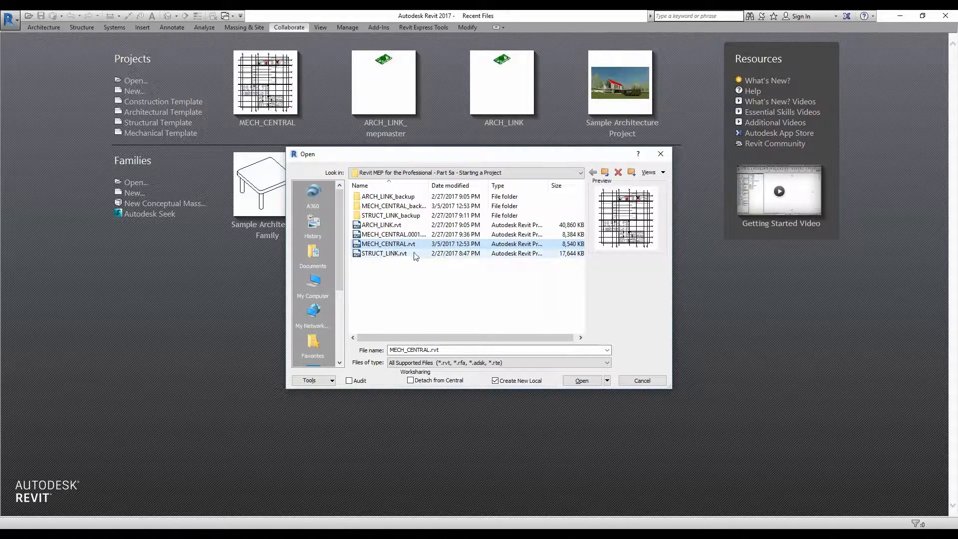
pyautogui.click(579, 381)
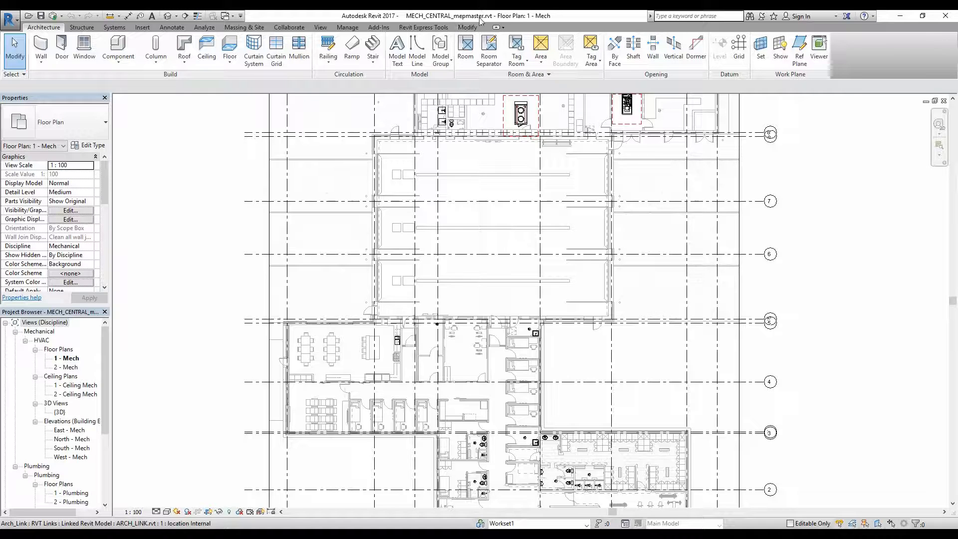
# - Synchronize the local file with the central model, relinquishing user-created worksets
pyautogui.click(54, 16)
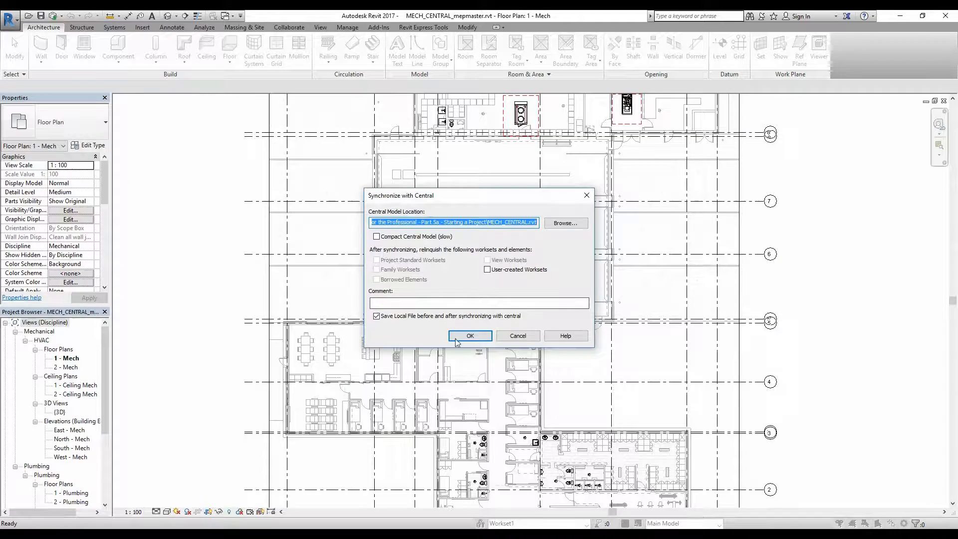
pyautogui.click(489, 270)
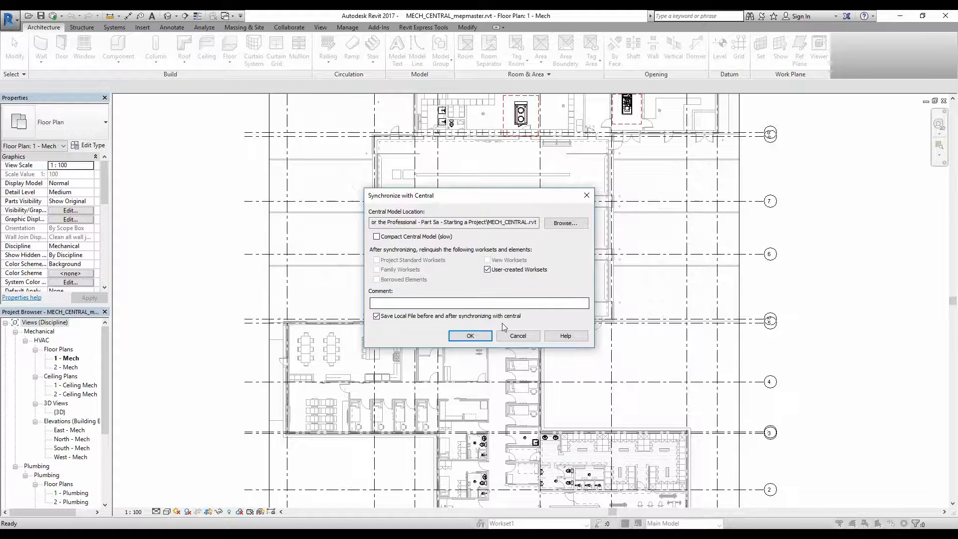
pyautogui.click(469, 336)
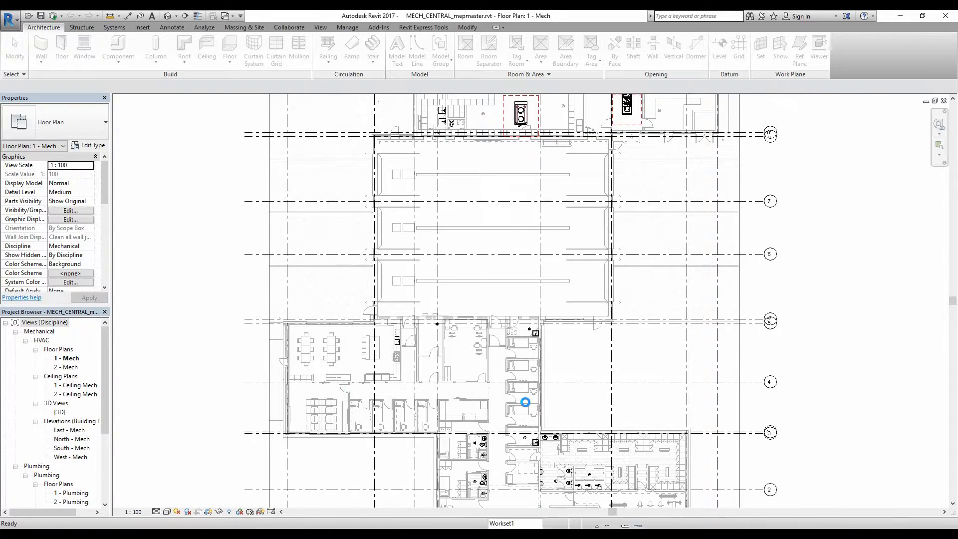
# - Make the Workset1 workset editable, try to rename it, and accept the workset changes
pyautogui.click(517, 525)
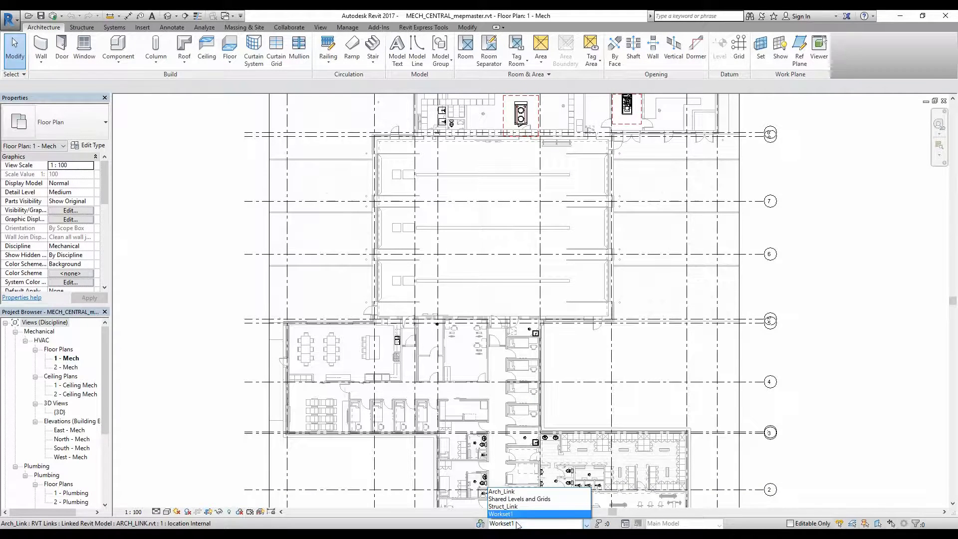
pyautogui.click(517, 523)
pyautogui.click(480, 523)
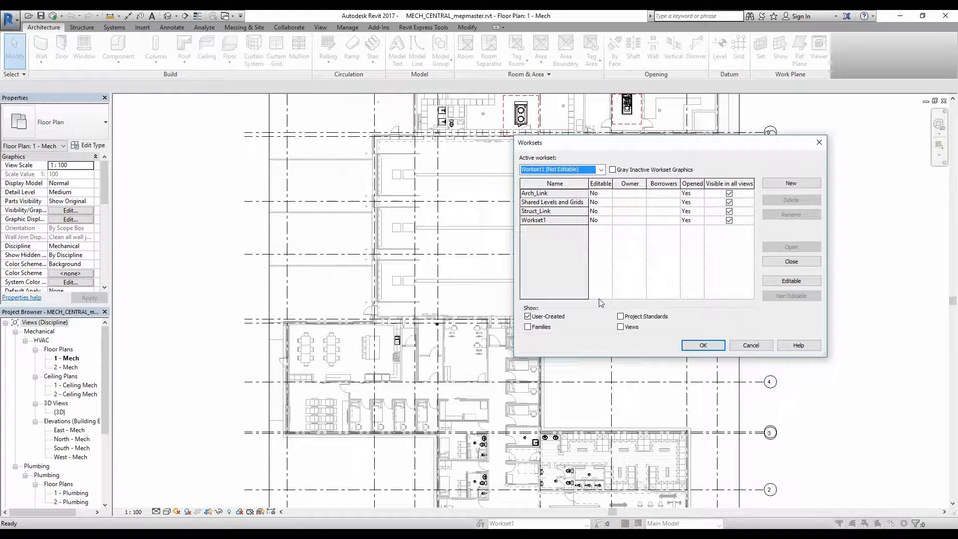
pyautogui.click(568, 227)
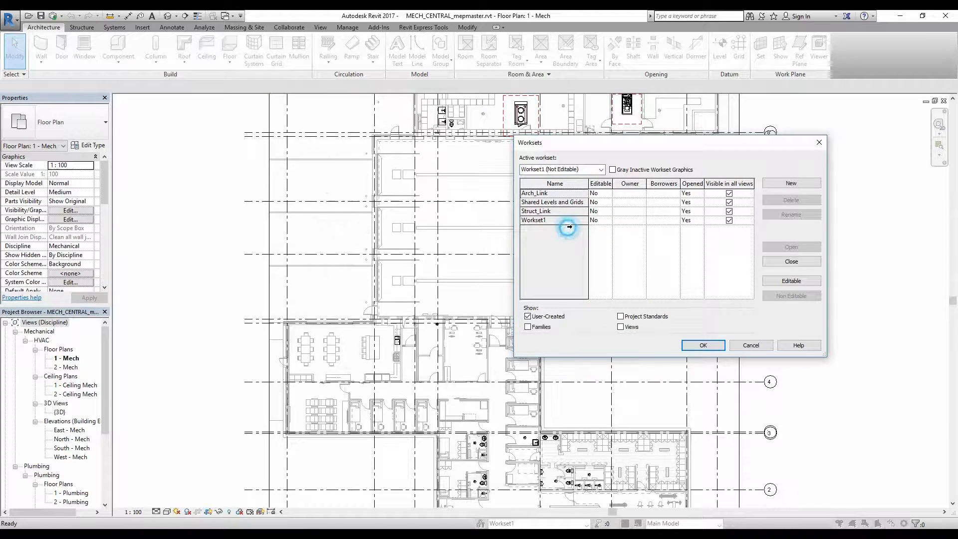
pyautogui.click(565, 220)
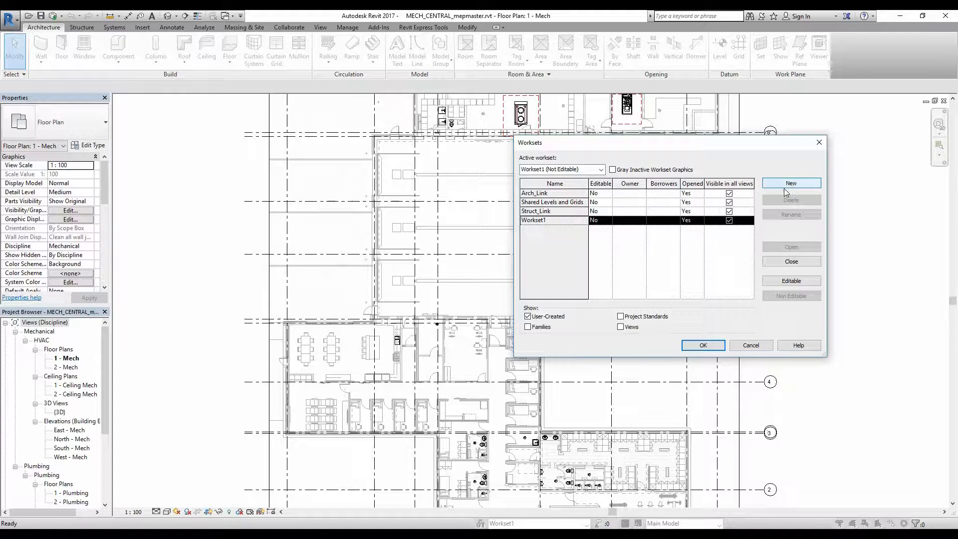
pyautogui.click(786, 283)
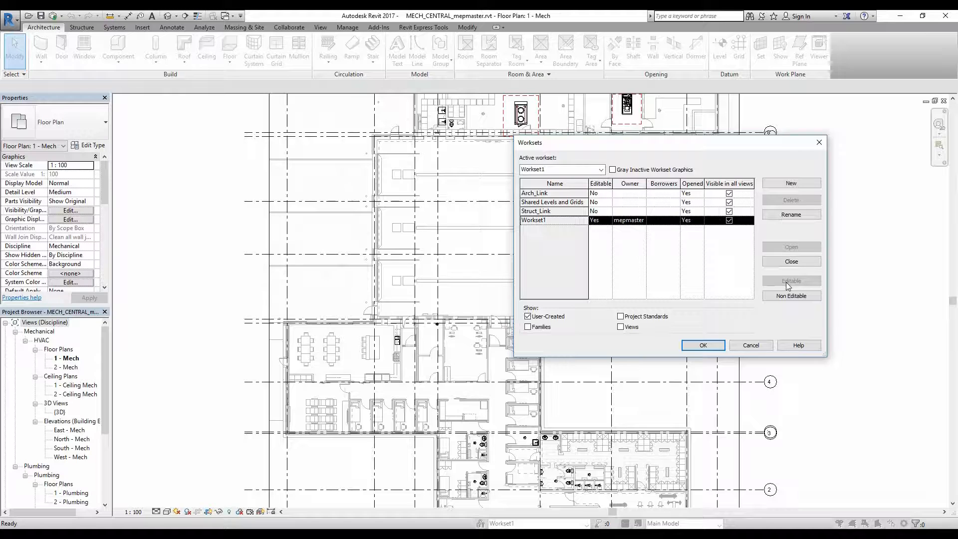
pyautogui.click(791, 214)
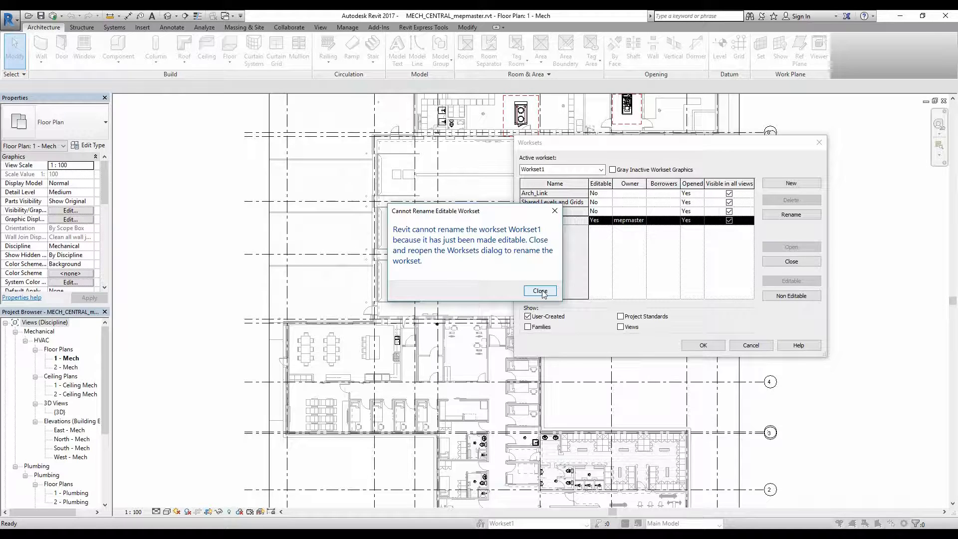
pyautogui.click(540, 290)
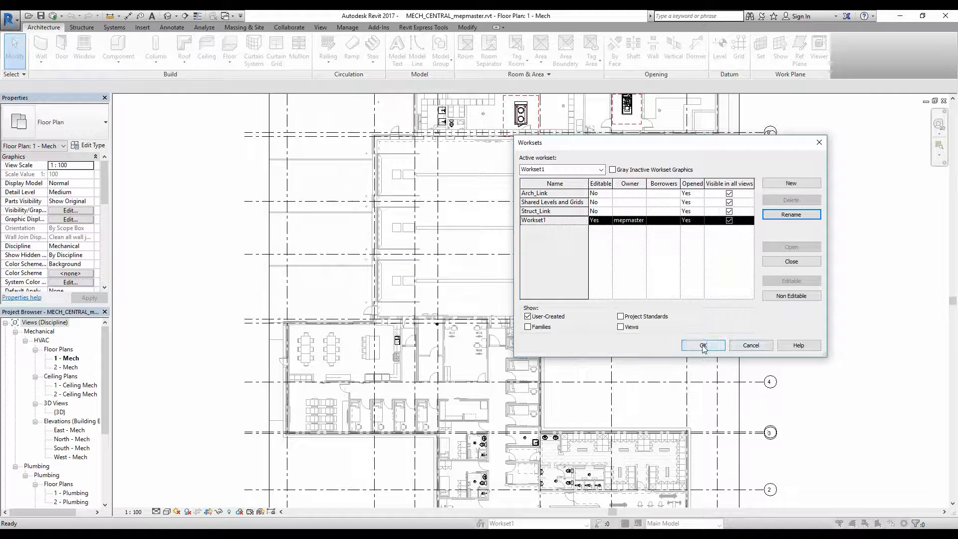
pyautogui.click(703, 345)
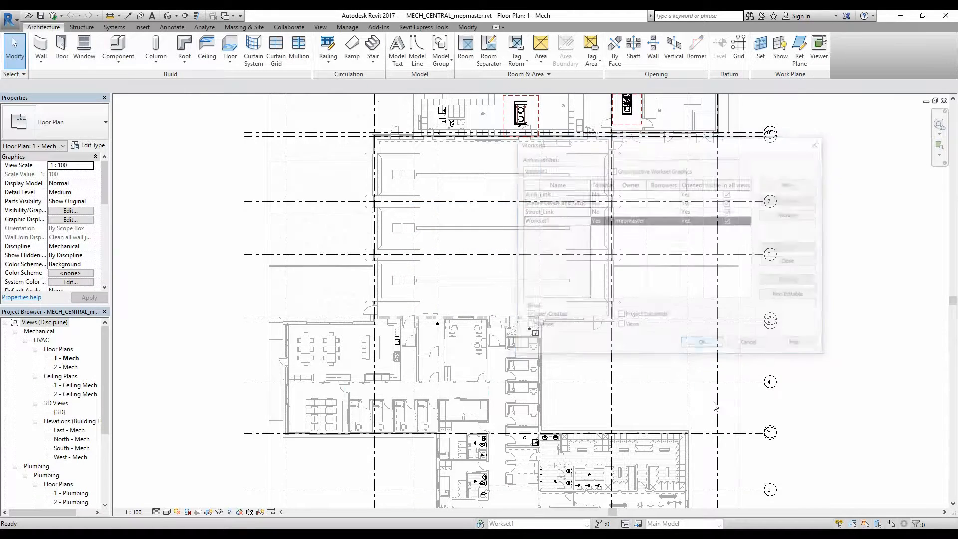
# - Rename the Workset1 workset to Mech and accept the change
pyautogui.click(481, 523)
pyautogui.click(559, 220)
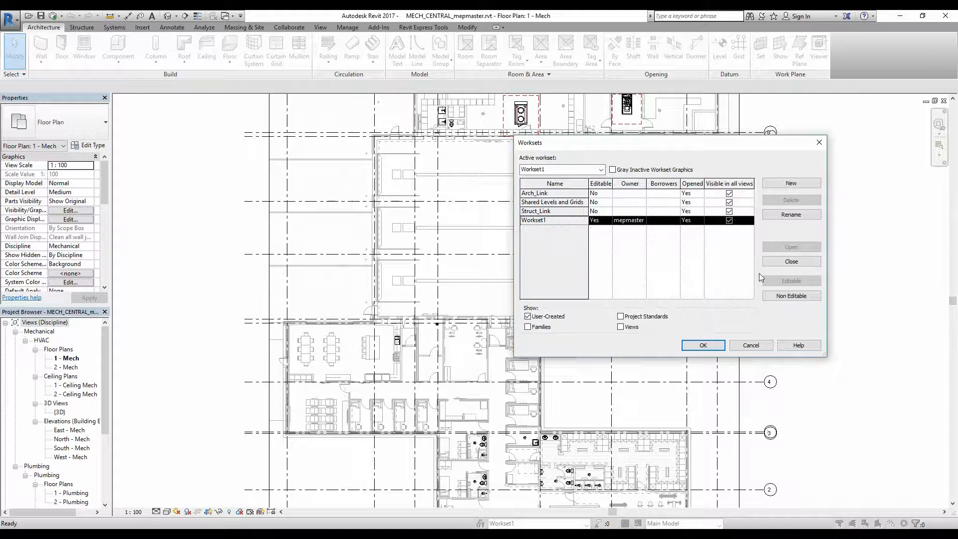
pyautogui.click(792, 215)
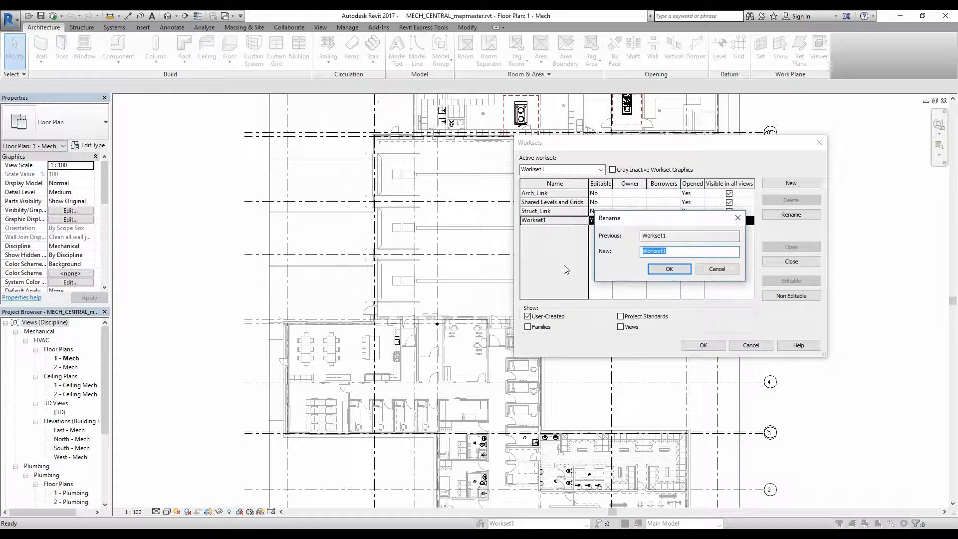
pyautogui.write('Mech')
pyautogui.press('Return')
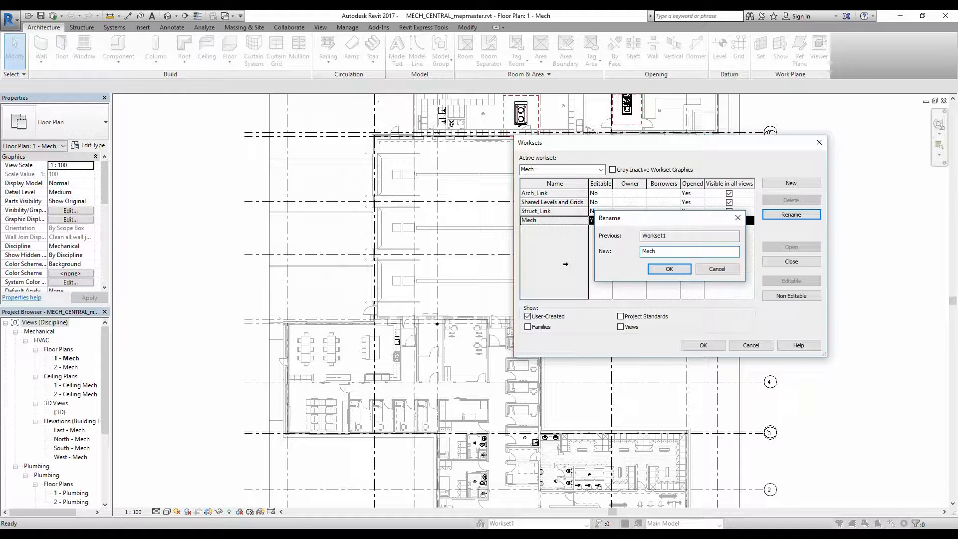
pyautogui.click(665, 267)
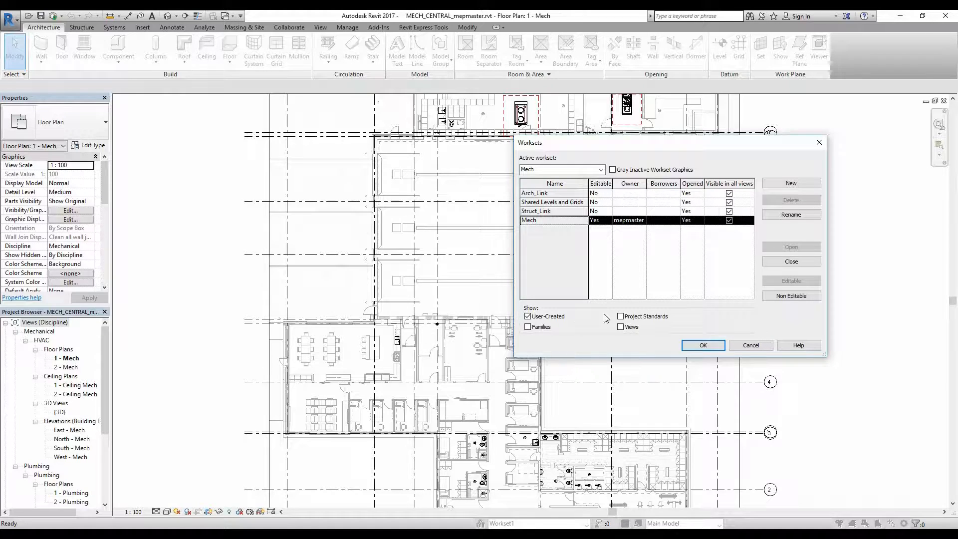
pyautogui.click(693, 344)
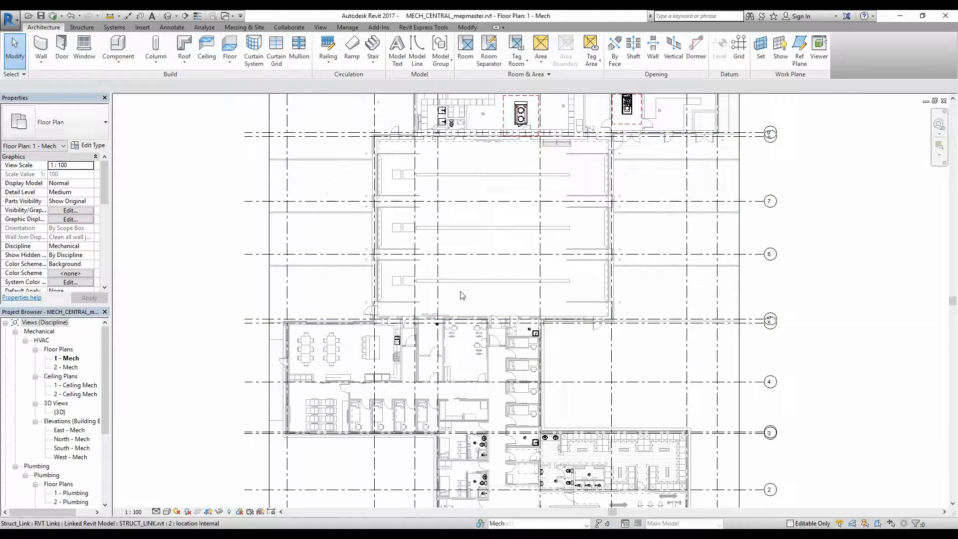
# - Synchronize the renamed workset to central, relinquishing user-created worksets, and check the editable status of every workset
pyautogui.click(53, 16)
pyautogui.click(519, 270)
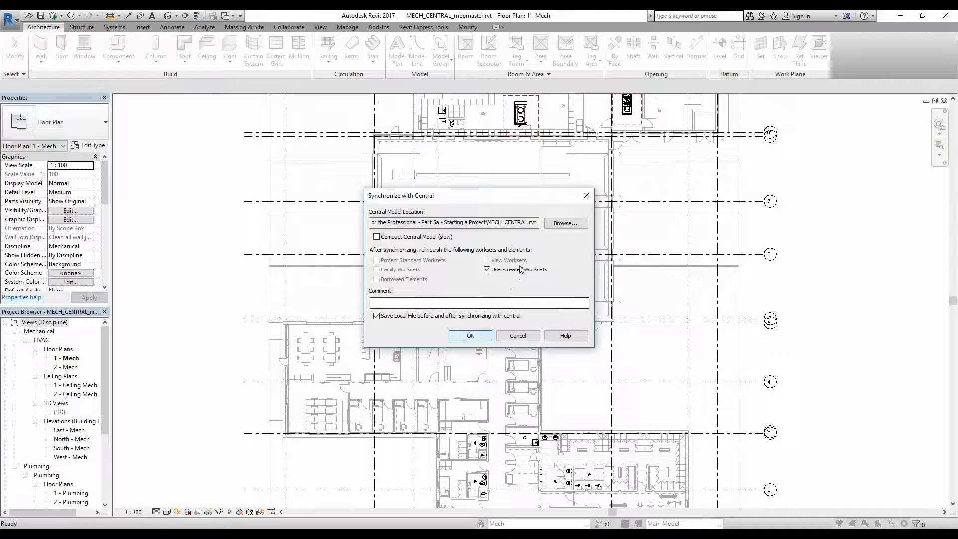
pyautogui.click(470, 335)
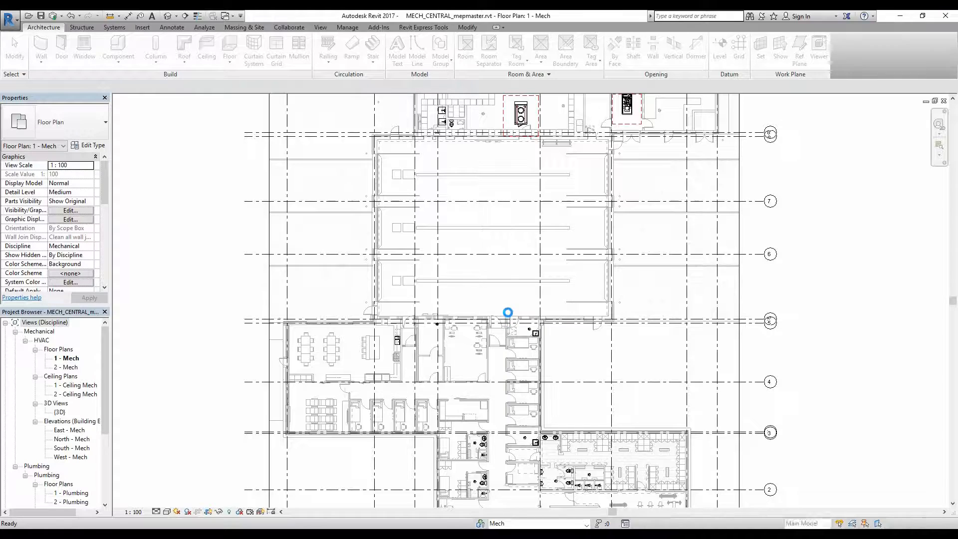
pyautogui.click(480, 523)
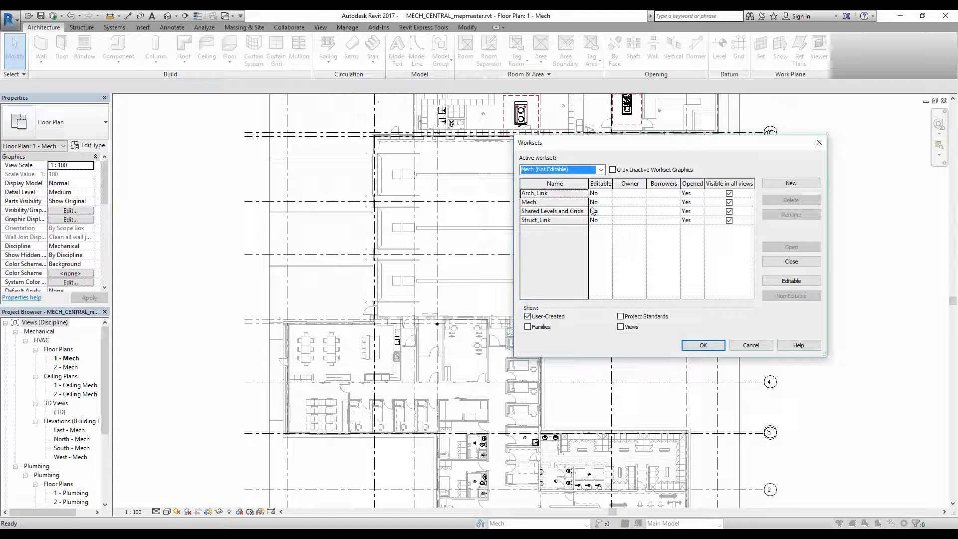
pyautogui.click(702, 344)
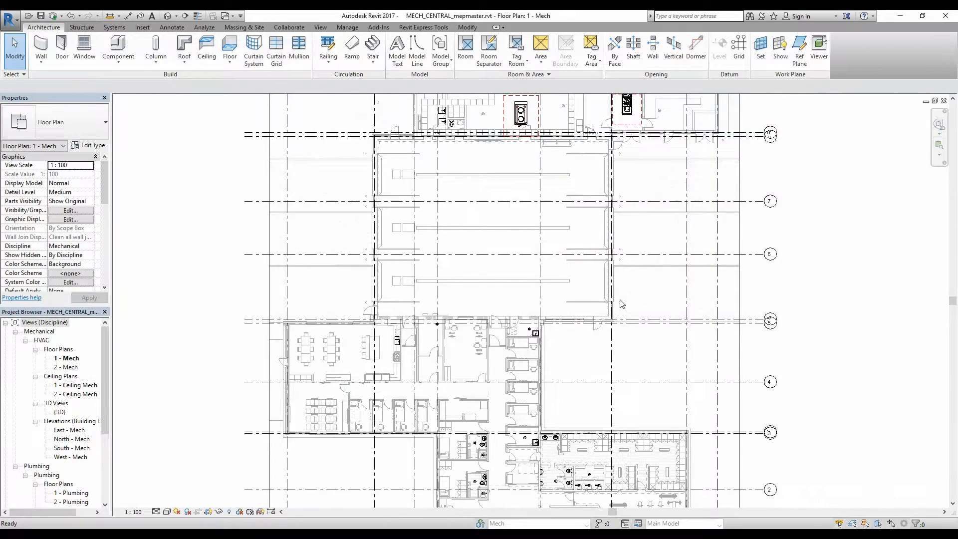
# - Try adding an elbow at the bubble end of grid 8' to separate it from grid 8, and undo it
pyautogui.scroll(-3, 623, 345)
pyautogui.scroll(1, 607, 215)
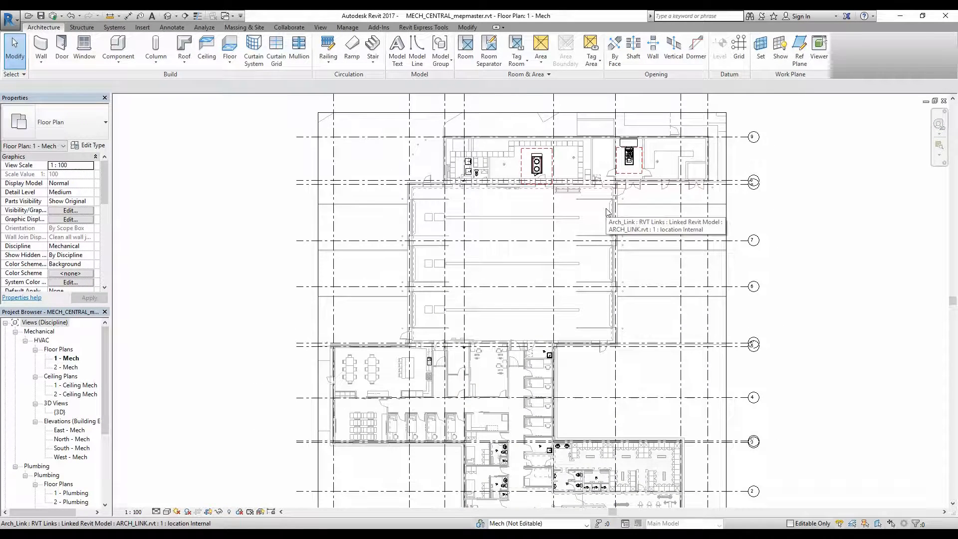
pyautogui.moveTo(607, 212); pyautogui.dragTo(593, 233, button='middle')
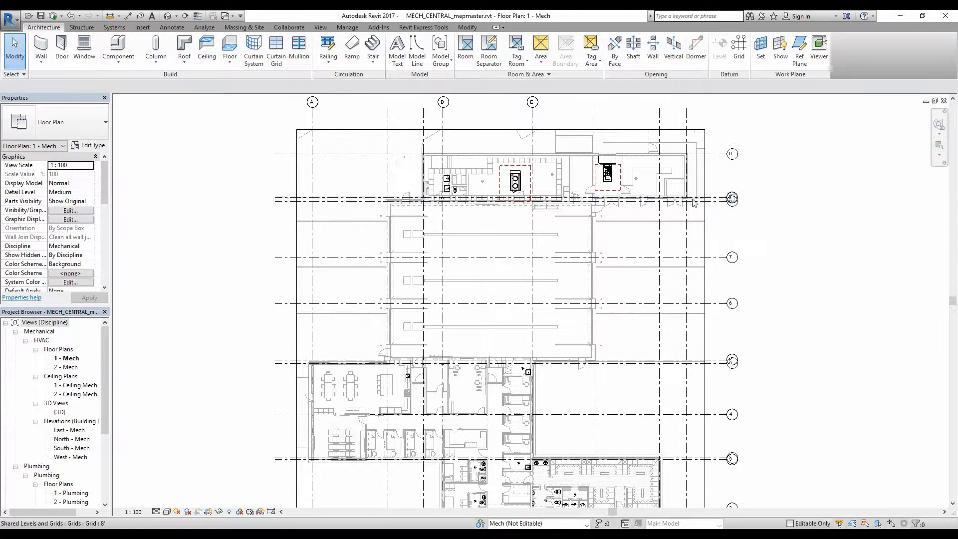
pyautogui.scroll(2, 672, 196)
pyautogui.moveTo(672, 197); pyautogui.dragTo(635, 273, button='middle')
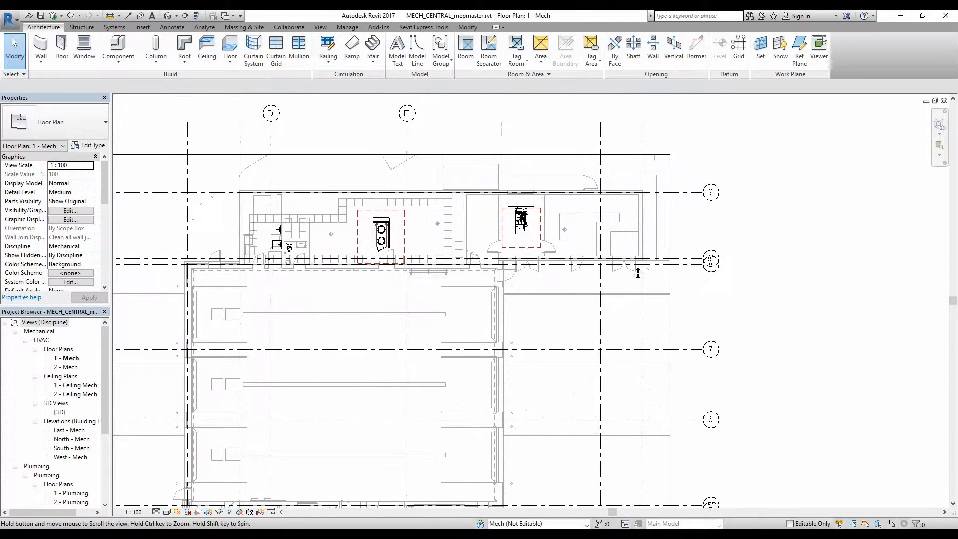
pyautogui.scroll(-3, 513, 316)
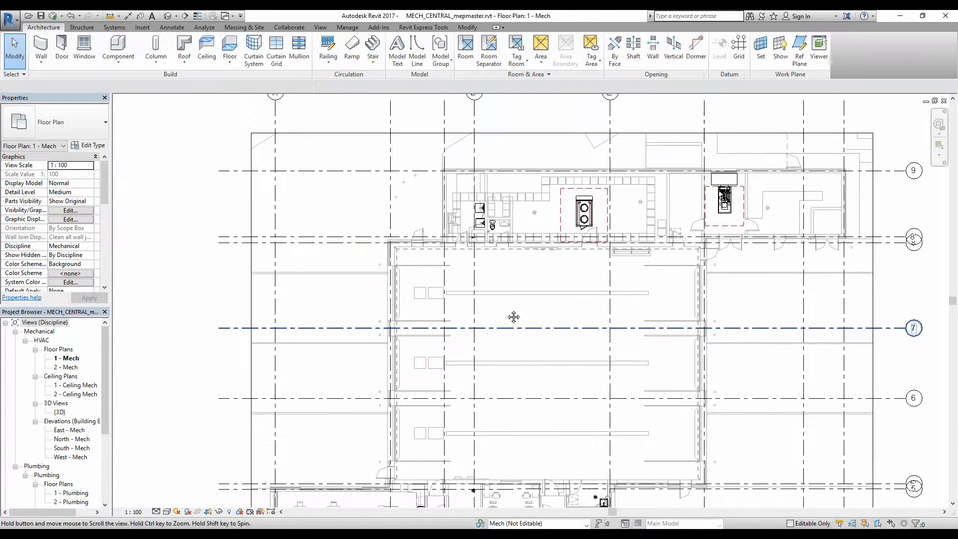
pyautogui.scroll(3, 698, 299)
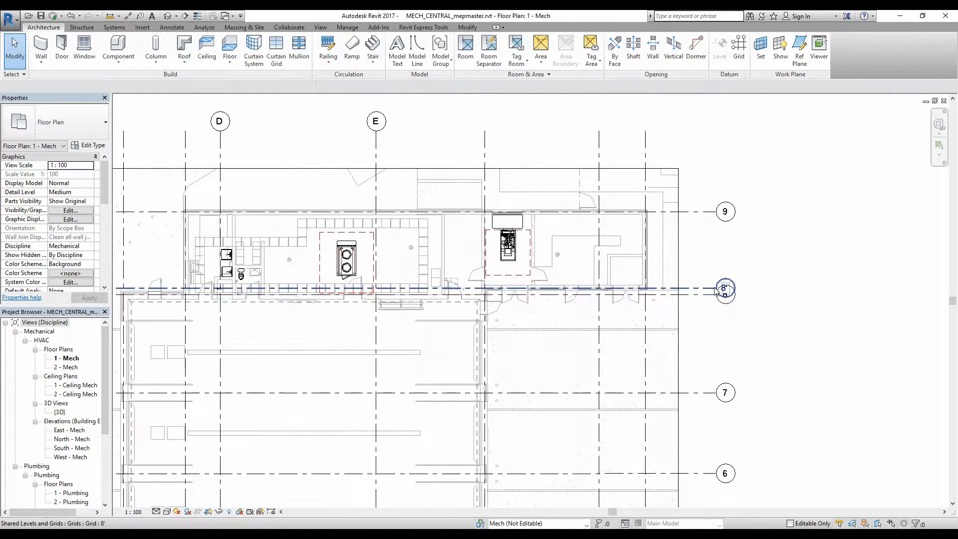
pyautogui.click(709, 289)
pyautogui.click(707, 292)
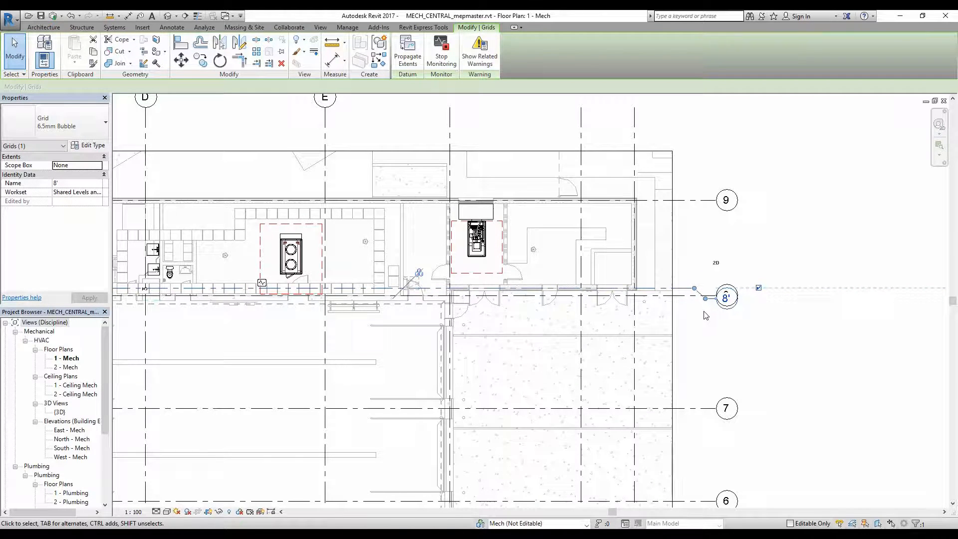
pyautogui.hotkey('ctrl', 'z')
# - Add an elbow at the bubble end of grid 8 and offset its bubble below grid 8'
pyautogui.click(696, 296)
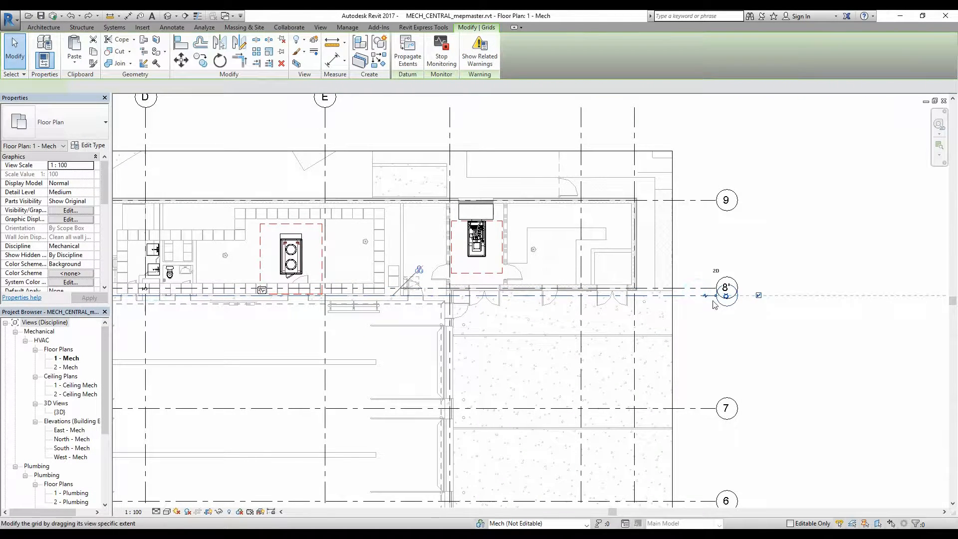
pyautogui.click(705, 298)
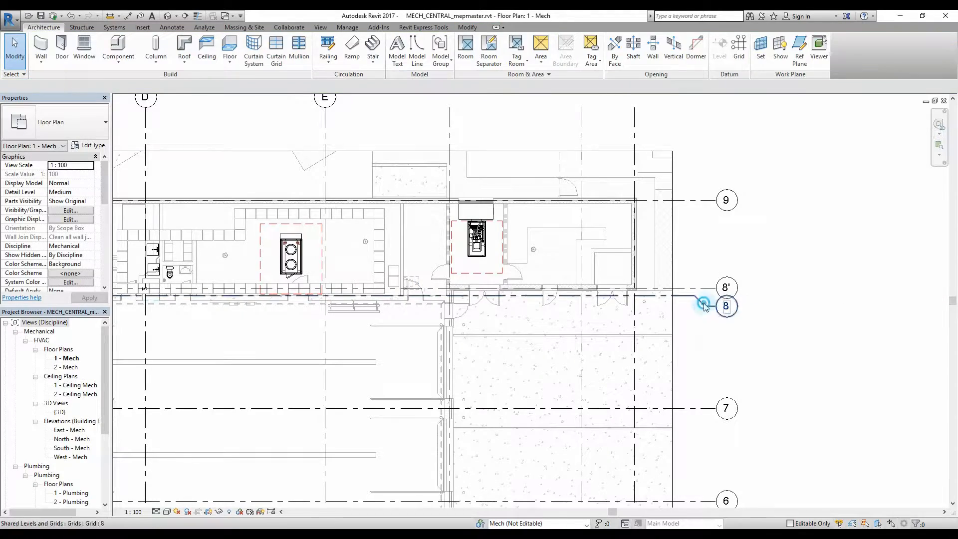
pyautogui.click(697, 341)
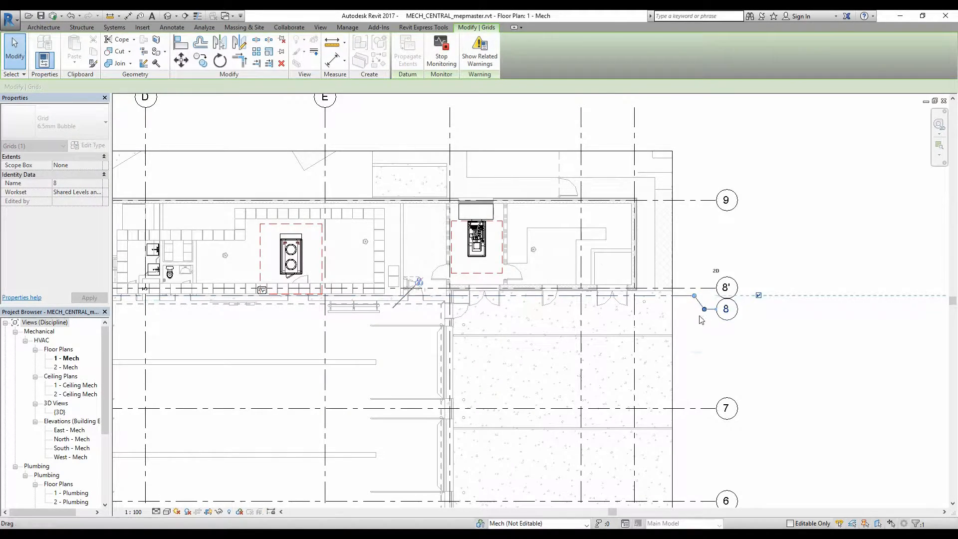
# - Add an elbow at the bubble end of grid 5 and pull its bubble down, clear of grid 5'
pyautogui.scroll(-3, 672, 341)
pyautogui.moveTo(461, 321); pyautogui.dragTo(503, 171, button='middle')
pyautogui.scroll(-1, 559, 288)
pyautogui.scroll(2, 671, 307)
pyautogui.scroll(2, 678, 316)
pyautogui.click(711, 336)
pyautogui.click(710, 336)
pyautogui.moveTo(709, 348); pyautogui.dragTo(712, 353)
pyautogui.click(689, 376)
# - Add an elbow at the bubble end of grid 3 and pull its bubble down, clear of grid 3'
pyautogui.scroll(-4, 627, 241)
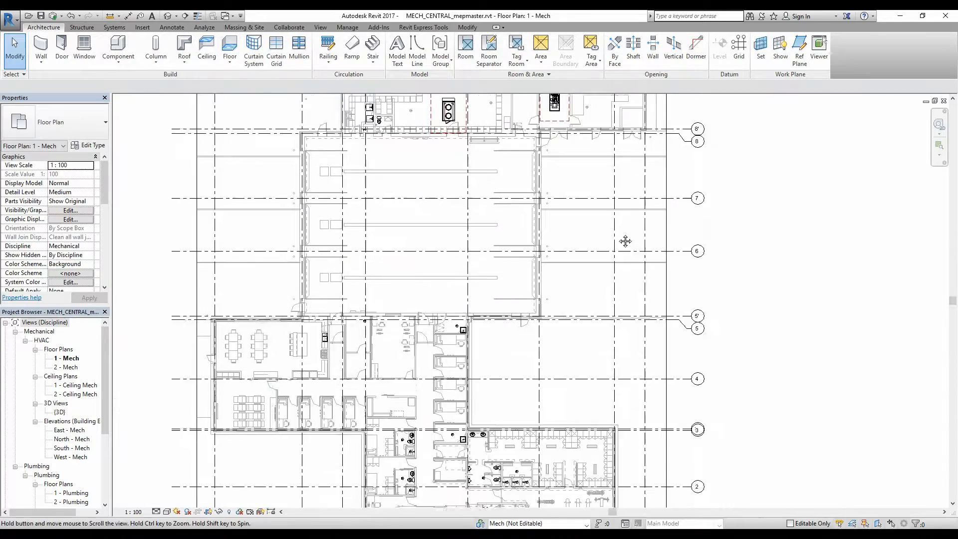
pyautogui.scroll(4, 693, 345)
pyautogui.click(699, 335)
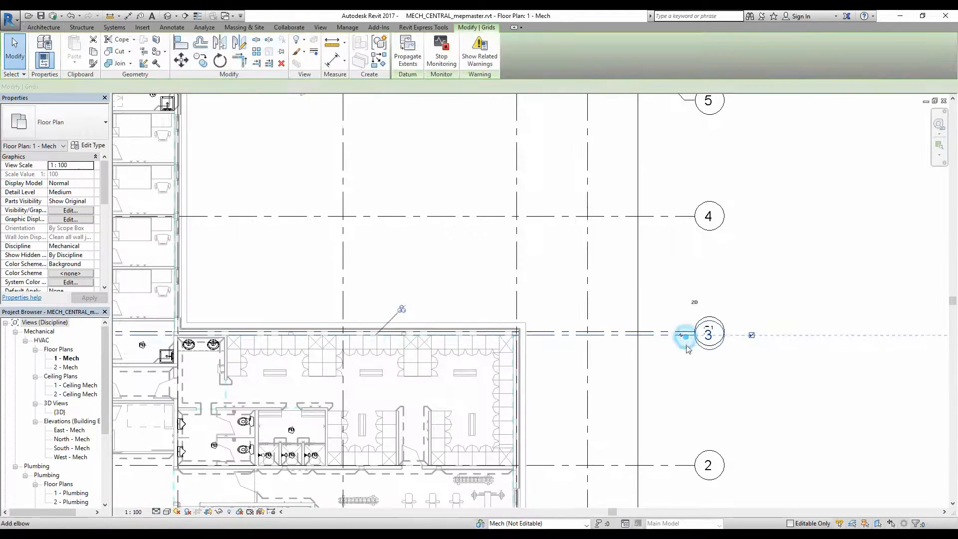
pyautogui.click(696, 348)
pyautogui.moveTo(681, 350); pyautogui.dragTo(683, 365)
pyautogui.click(686, 383)
# - Examine the whole 1 - Mech floor plan for any remaining overlapping grid bubbles
pyautogui.scroll(-2, 677, 418)
pyautogui.moveTo(678, 417); pyautogui.dragTo(696, 257, button='middle')
pyautogui.moveTo(454, 394); pyautogui.dragTo(757, 420, button='middle')
pyautogui.scroll(-4, 549, 389)
pyautogui.moveTo(592, 320); pyautogui.dragTo(589, 368, button='middle')
pyautogui.scroll(-1, 594, 350)
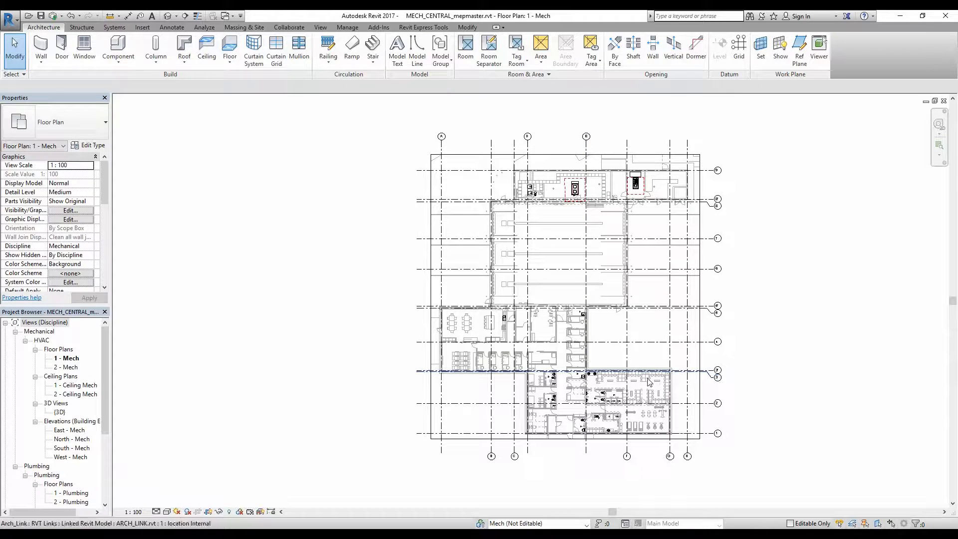
pyautogui.scroll(1, 525, 322)
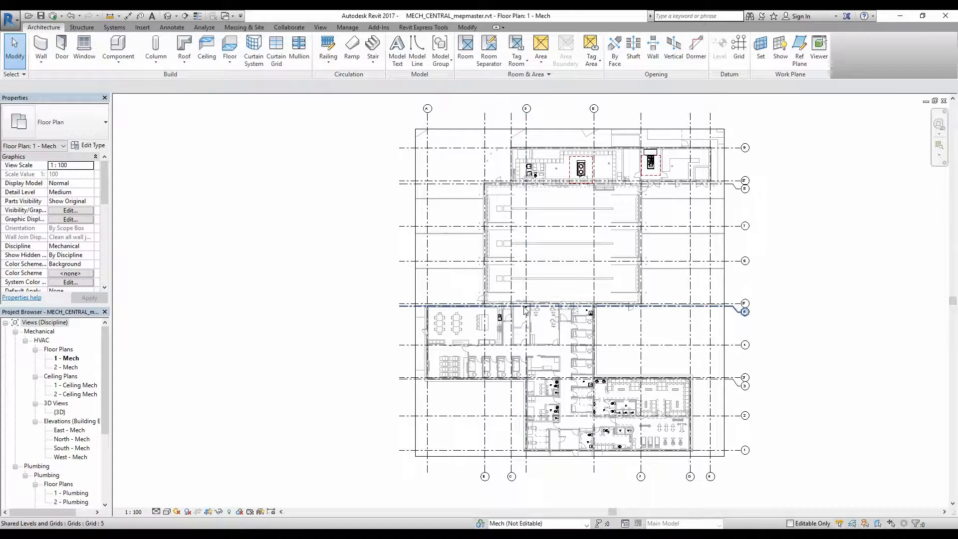
pyautogui.scroll(1, 462, 398)
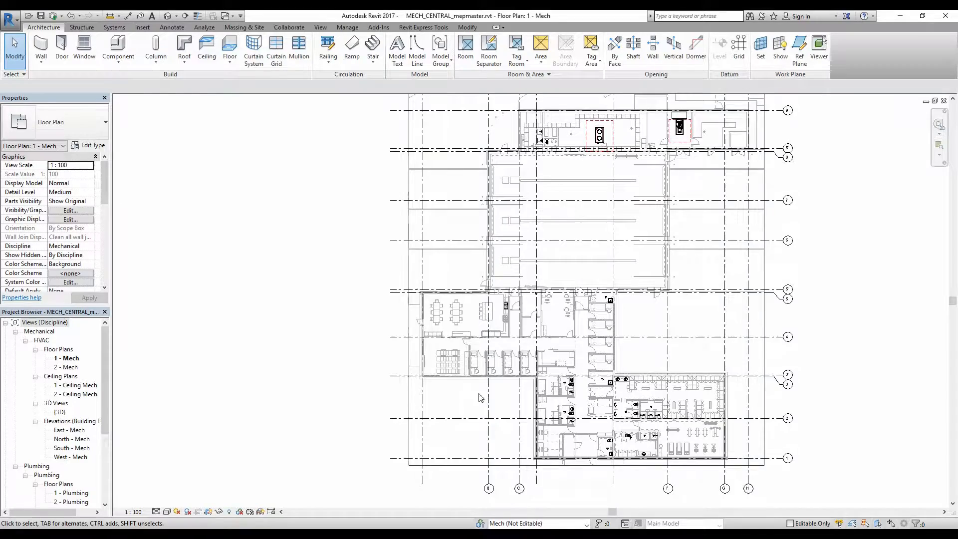
pyautogui.scroll(1, 730, 394)
pyautogui.moveTo(677, 296); pyautogui.dragTo(672, 303, button='middle')
pyautogui.scroll(1, 672, 301)
pyautogui.scroll(-2, 608, 277)
pyautogui.moveTo(600, 309); pyautogui.dragTo(569, 406, button='middle')
pyautogui.scroll(-2, 543, 305)
pyautogui.scroll(1, 557, 287)
pyautogui.moveTo(560, 297); pyautogui.dragTo(546, 259, button='middle')
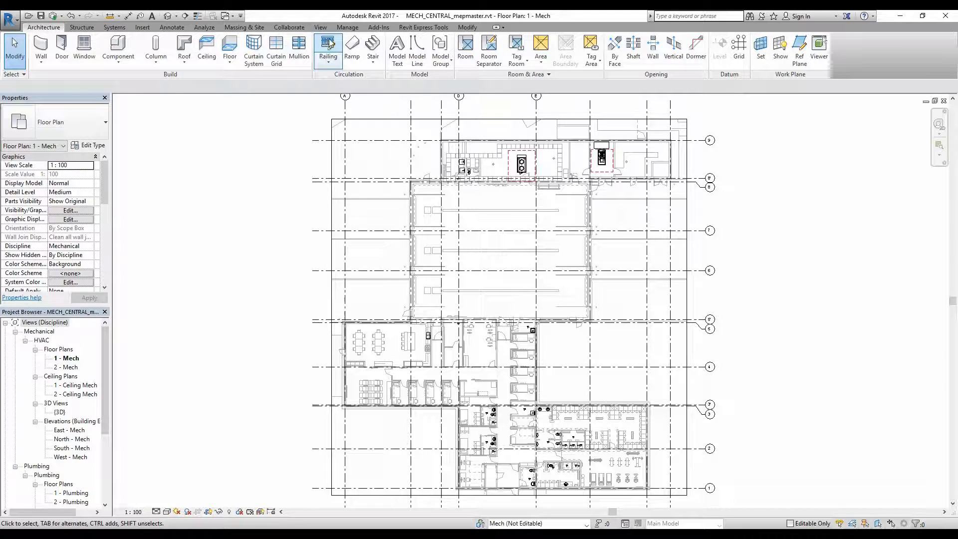
# - Set up Tag All Not Tagged to include elements from linked files and tag rooms with M_Room Tag : Room Tag
pyautogui.click(172, 28)
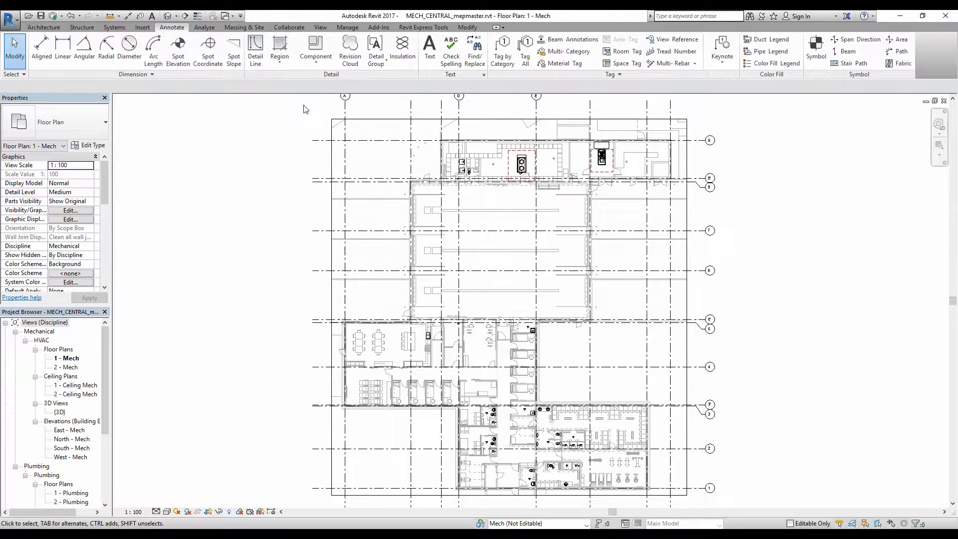
pyautogui.click(526, 53)
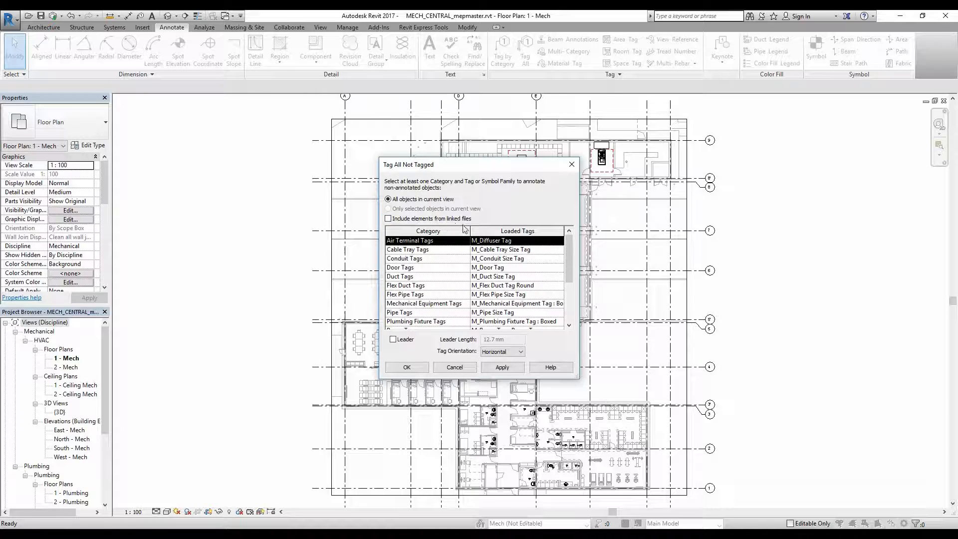
pyautogui.click(388, 221)
pyautogui.moveTo(567, 257); pyautogui.dragTo(567, 279)
pyautogui.click(433, 289)
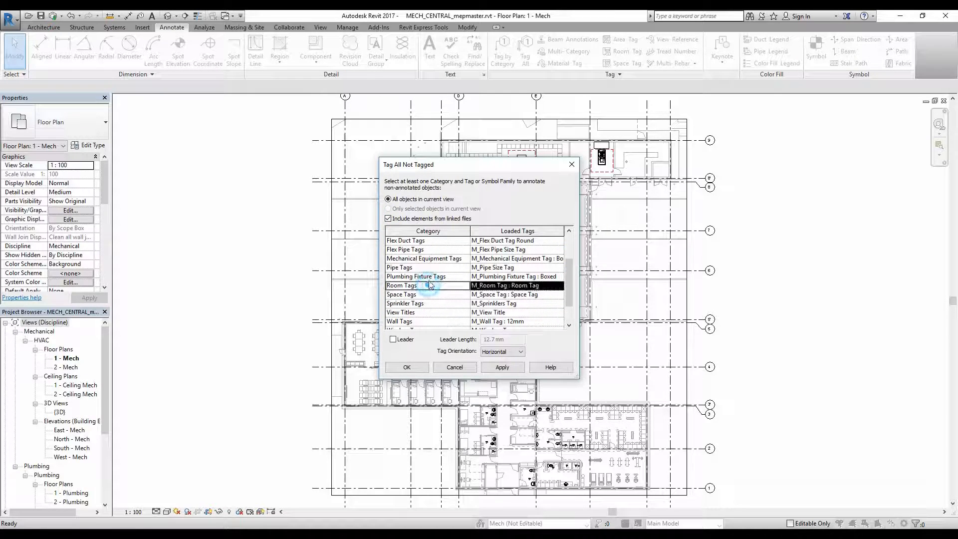
pyautogui.click(547, 285)
pyautogui.click(559, 286)
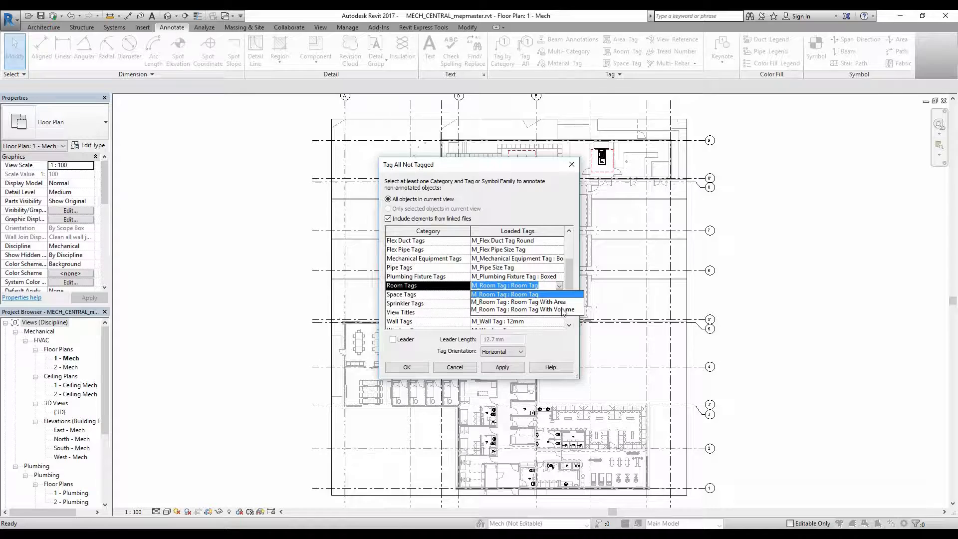
pyautogui.click(532, 296)
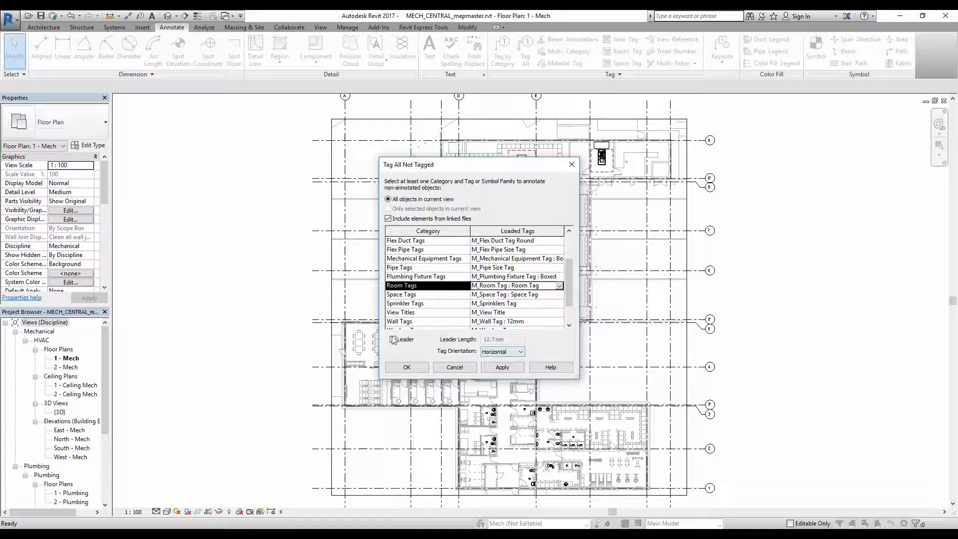
# - Apply the room tags to the current view, accepting that room visibility is turned on, and close the tagging dialog
pyautogui.click(503, 367)
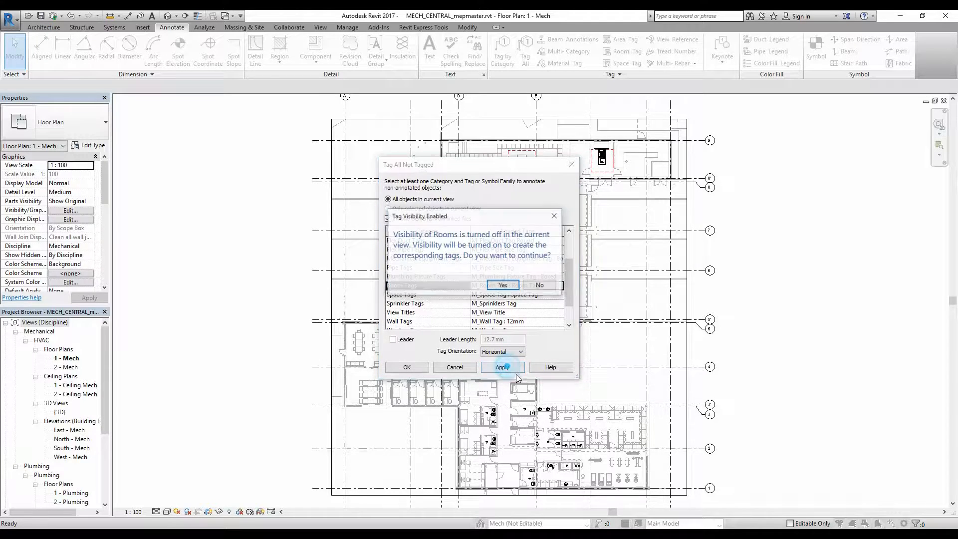
pyautogui.click(510, 286)
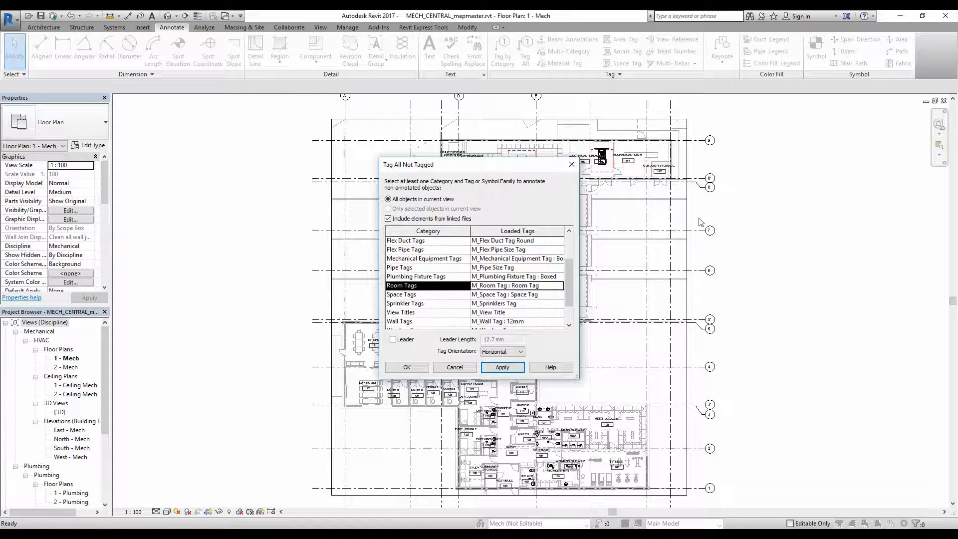
pyautogui.click(407, 367)
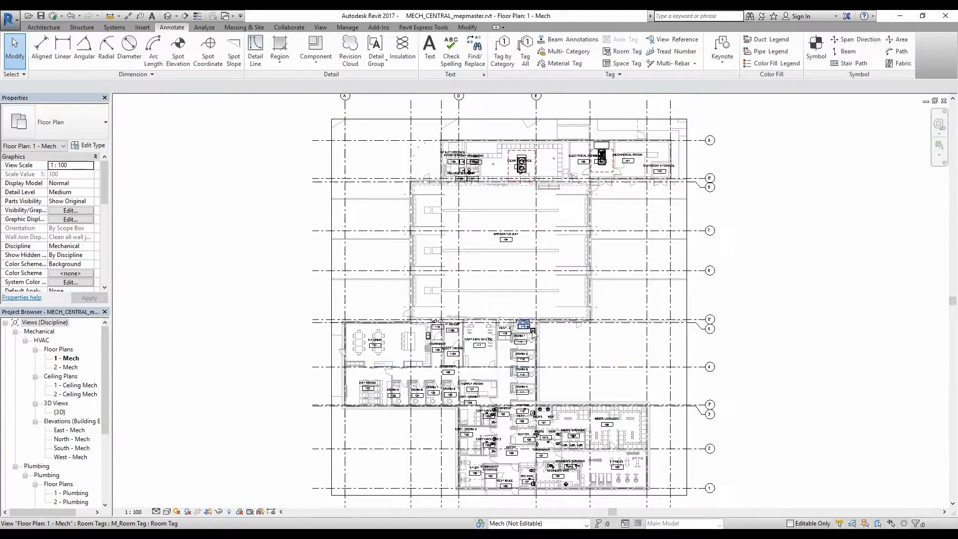
pyautogui.scroll(4, 494, 170)
pyautogui.scroll(3, 525, 243)
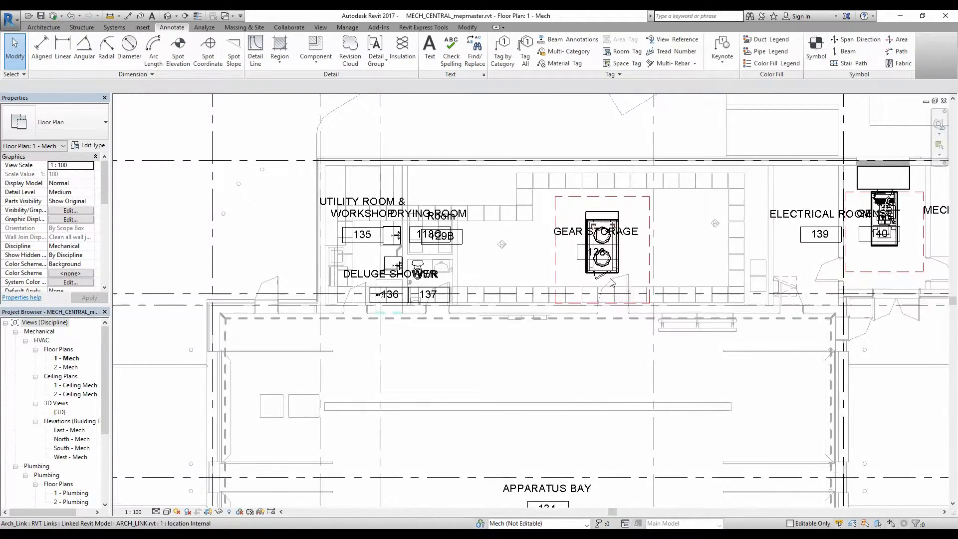
pyautogui.click(498, 204)
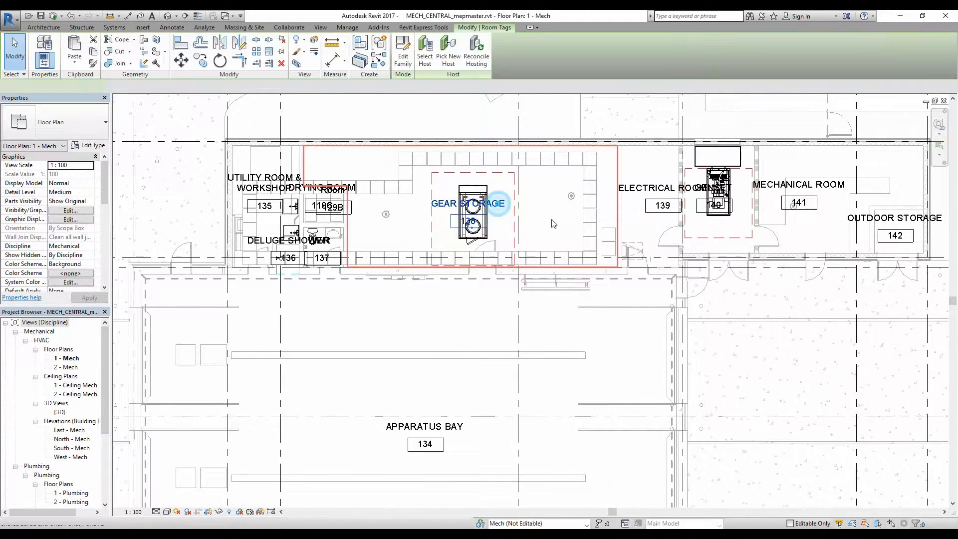
pyautogui.click(565, 224)
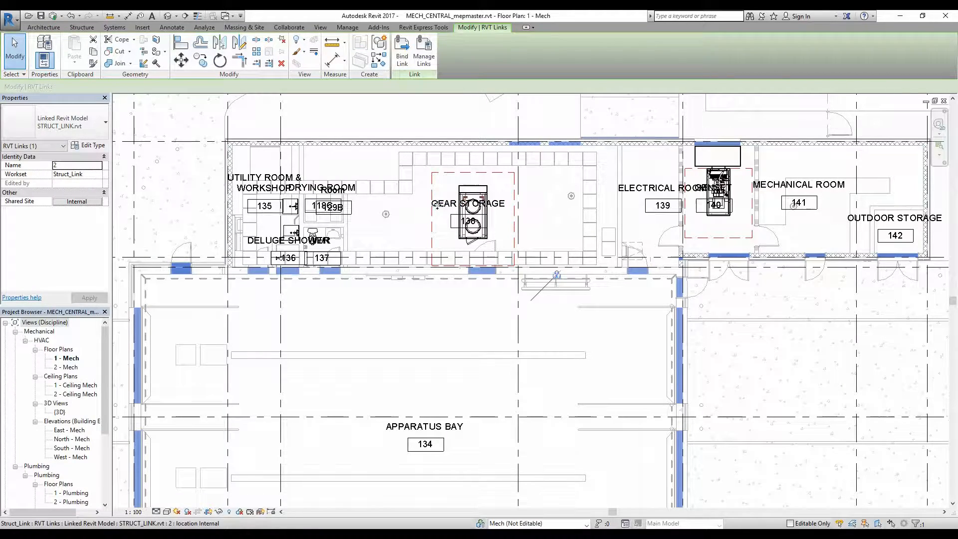
pyautogui.press('F1')
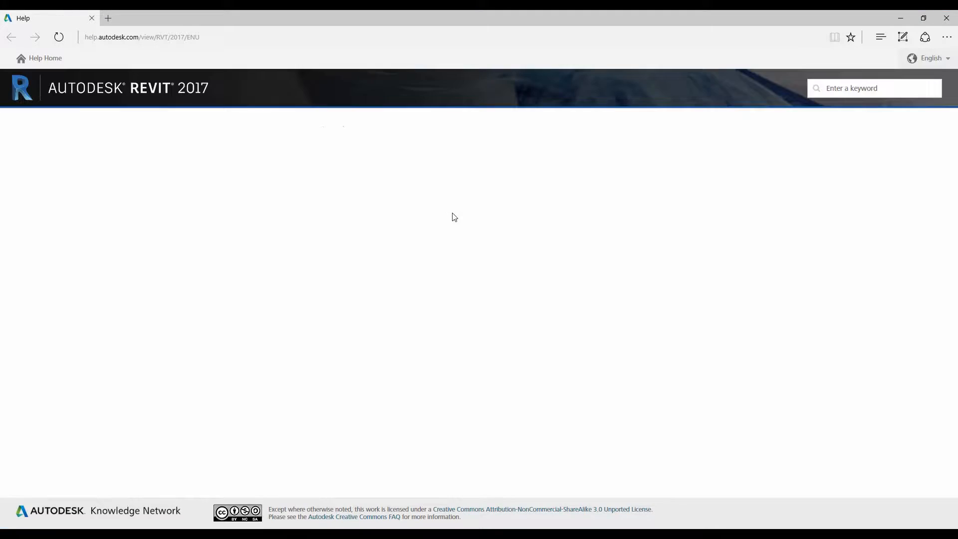
pyautogui.click(946, 18)
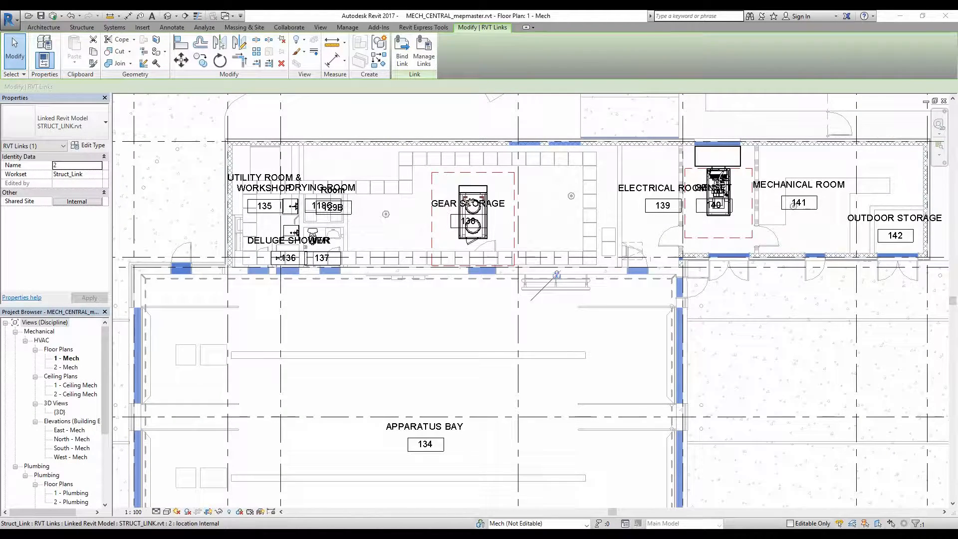
pyautogui.scroll(-1, 449, 209)
pyautogui.scroll(4, 459, 190)
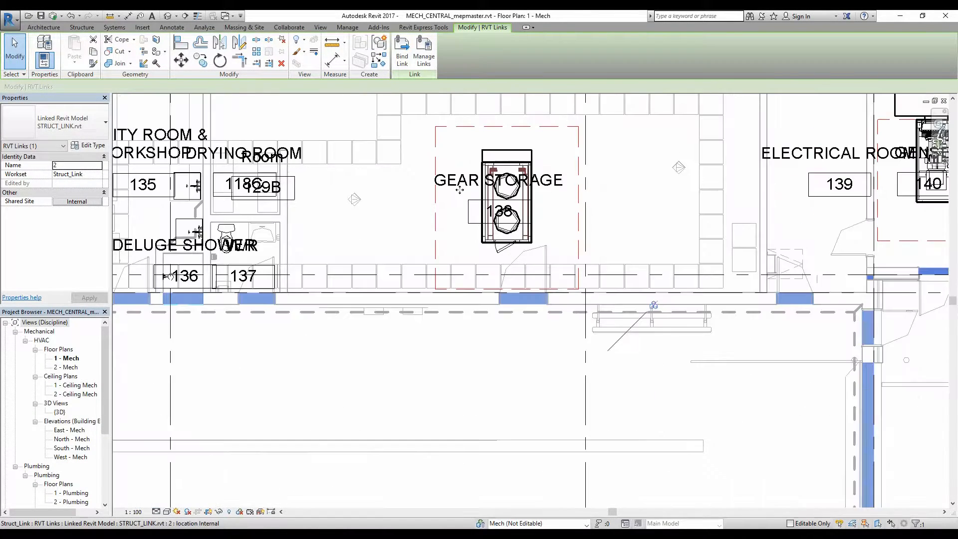
pyautogui.scroll(1, 459, 190)
pyautogui.press('Escape')
pyautogui.scroll(-2, 477, 205)
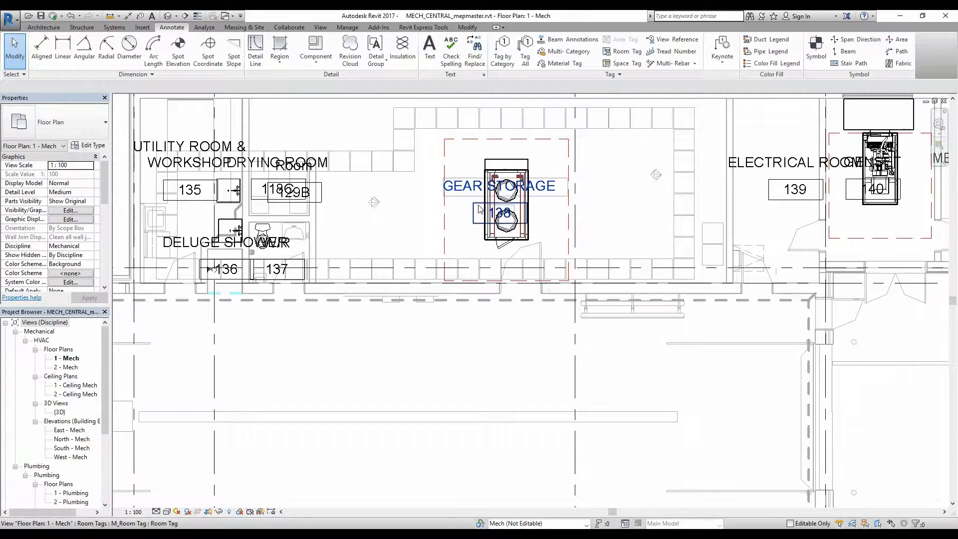
# - Move the Gear Storage room tag sideways within its room, clear of the mechanical equipment it overlaps
pyautogui.click(478, 209)
pyautogui.scroll(-2, 486, 215)
pyautogui.scroll(1, 501, 221)
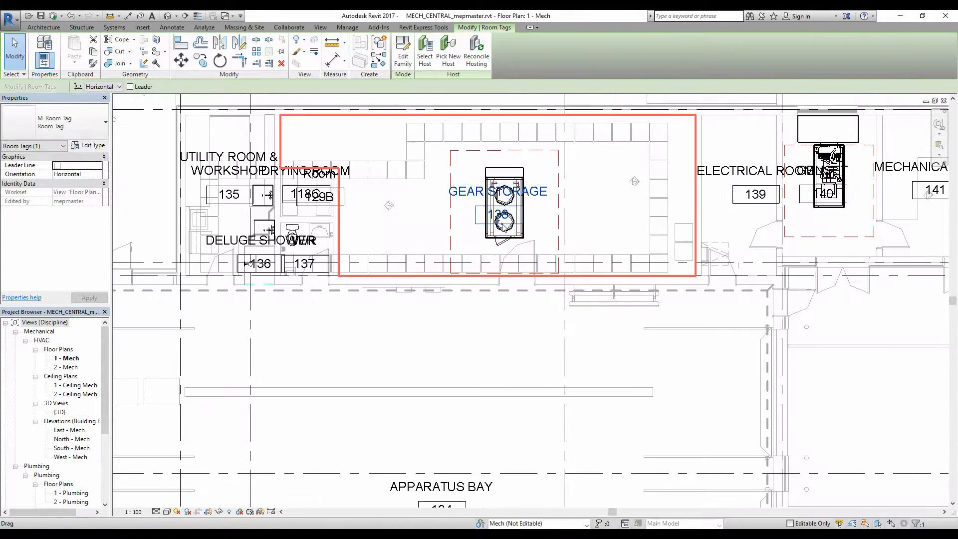
pyautogui.moveTo(499, 225)
pyautogui.mouseDown()
pyautogui.moveTo(595, 227)
pyautogui.moveTo(584, 227)
pyautogui.mouseUp()
pyautogui.press('Escape')
# - Examine the placement of the room tags around Gear Storage, the neighbouring service rooms and the Apparatus Bay
pyautogui.scroll(-3, 649, 209)
pyautogui.moveTo(661, 211); pyautogui.dragTo(620, 231, button='middle')
pyautogui.scroll(2, 620, 232)
pyautogui.moveTo(400, 185); pyautogui.dragTo(603, 208, button='middle')
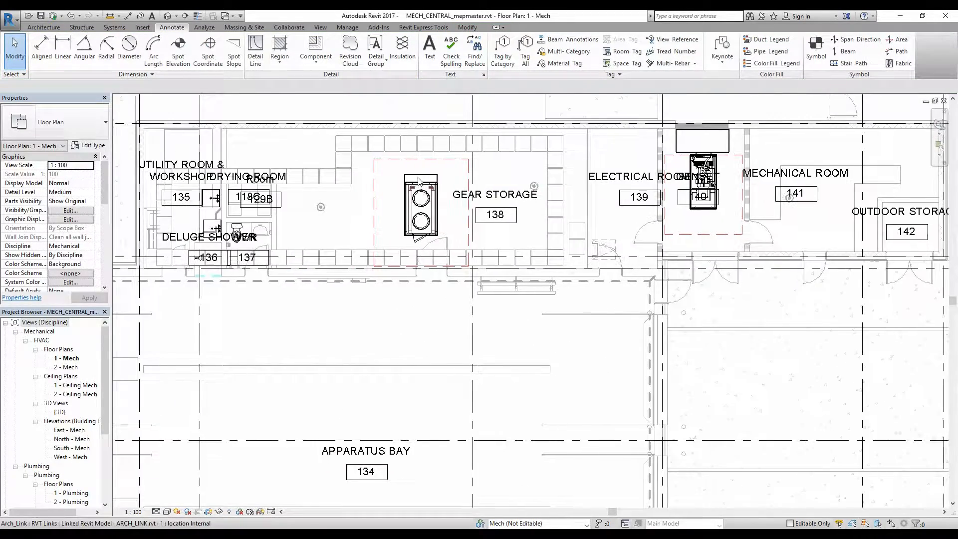
pyautogui.scroll(2, 437, 210)
pyautogui.scroll(-2, 432, 194)
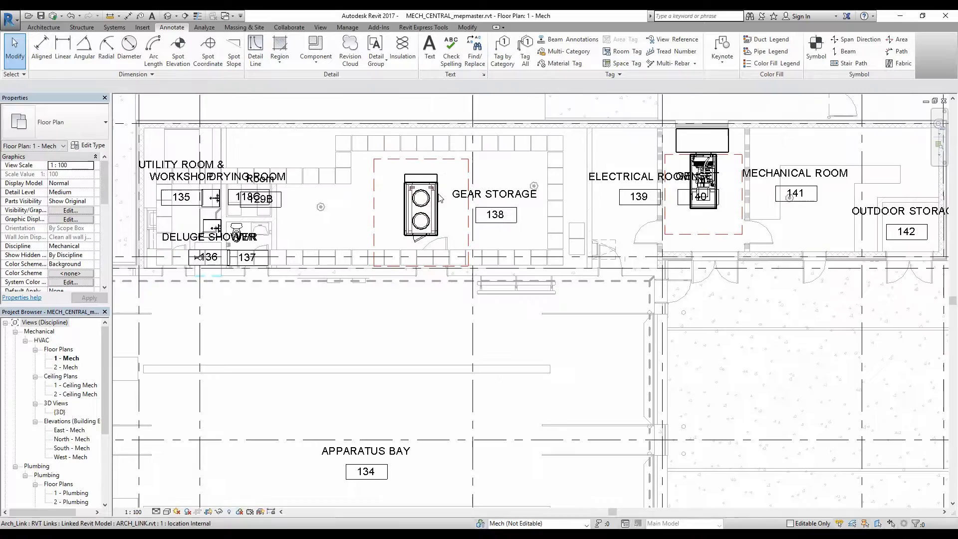
pyautogui.scroll(2, 433, 195)
pyautogui.scroll(-3, 437, 213)
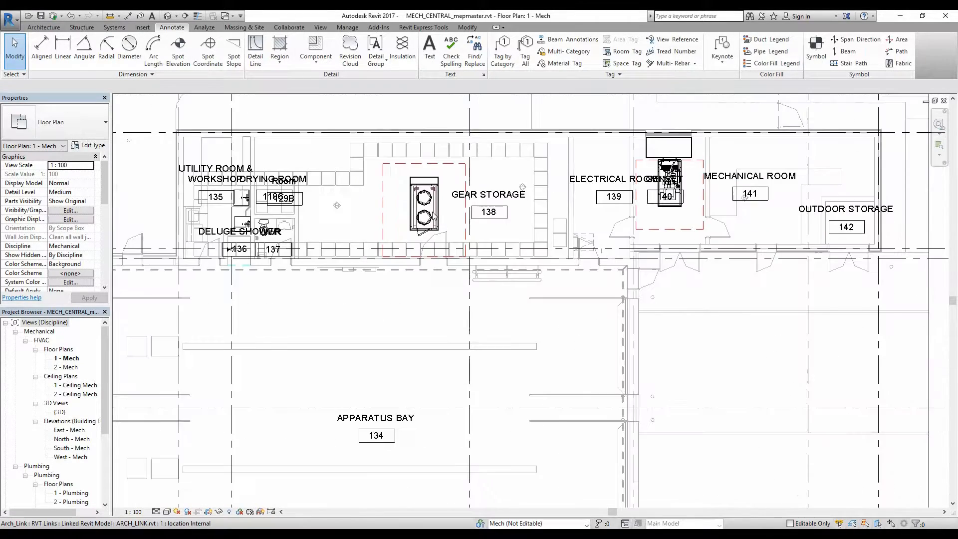
pyautogui.scroll(-2, 491, 209)
pyautogui.moveTo(485, 233); pyautogui.dragTo(492, 207, button='middle')
pyautogui.scroll(-1, 428, 199)
pyautogui.scroll(1, 428, 200)
pyautogui.click(537, 192)
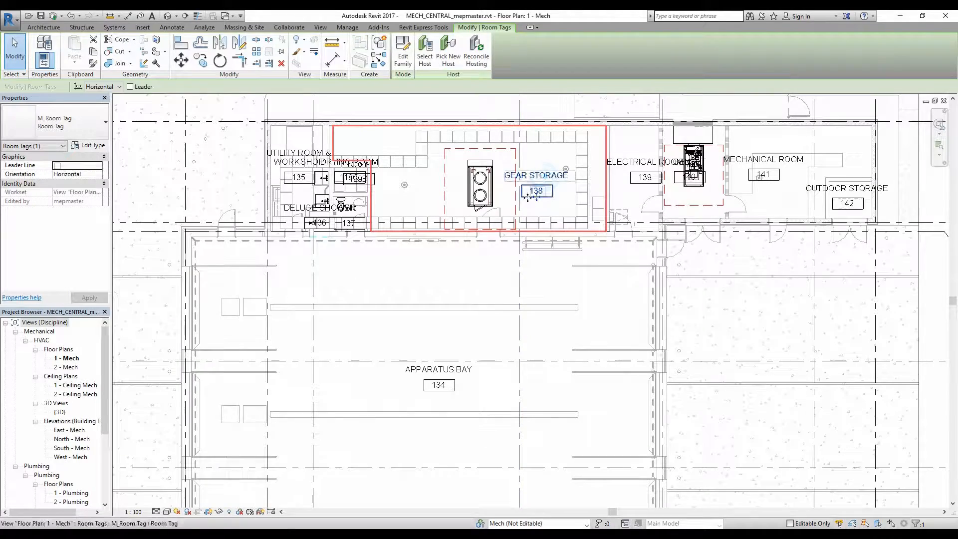
pyautogui.press('Escape')
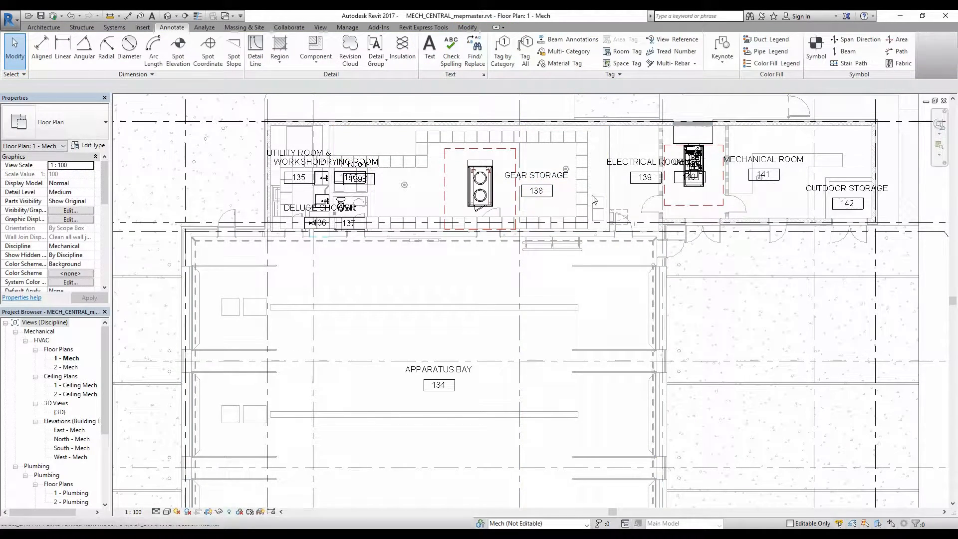
pyautogui.scroll(-2, 588, 239)
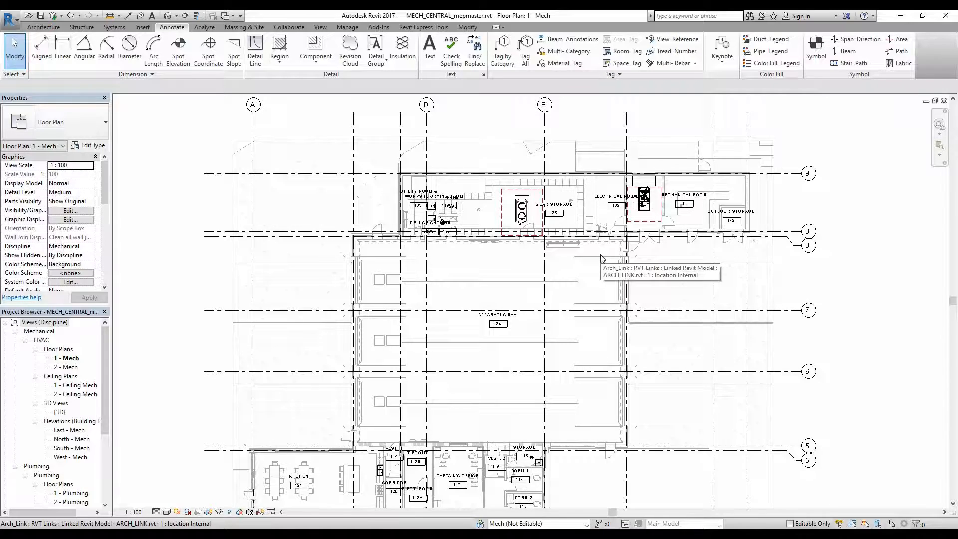
pyautogui.scroll(3, 481, 195)
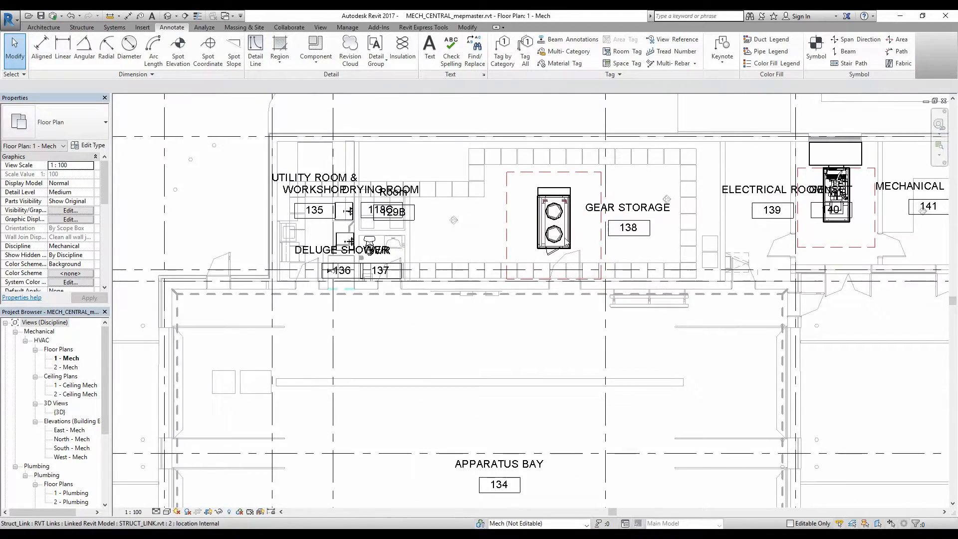
pyautogui.scroll(-3, 552, 262)
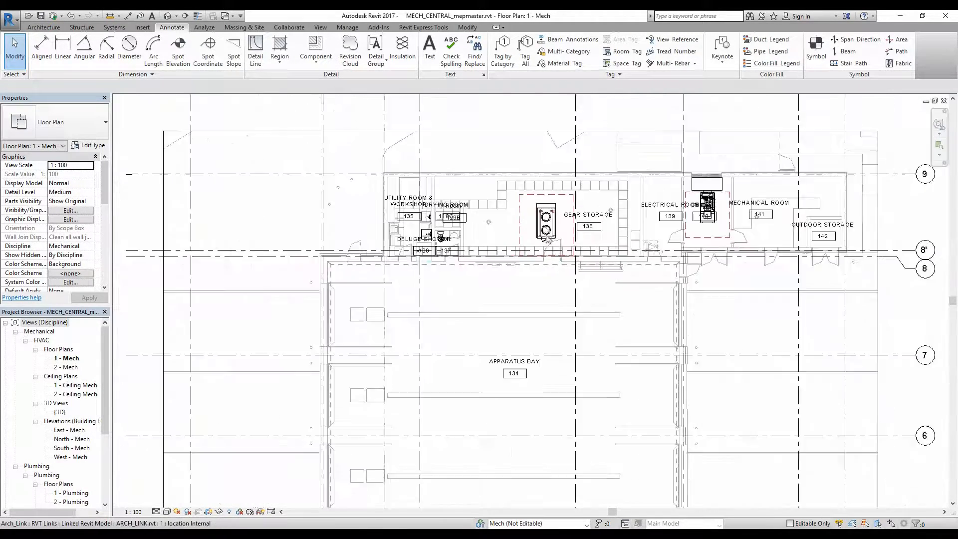
pyautogui.scroll(3, 589, 181)
pyautogui.scroll(1, 588, 181)
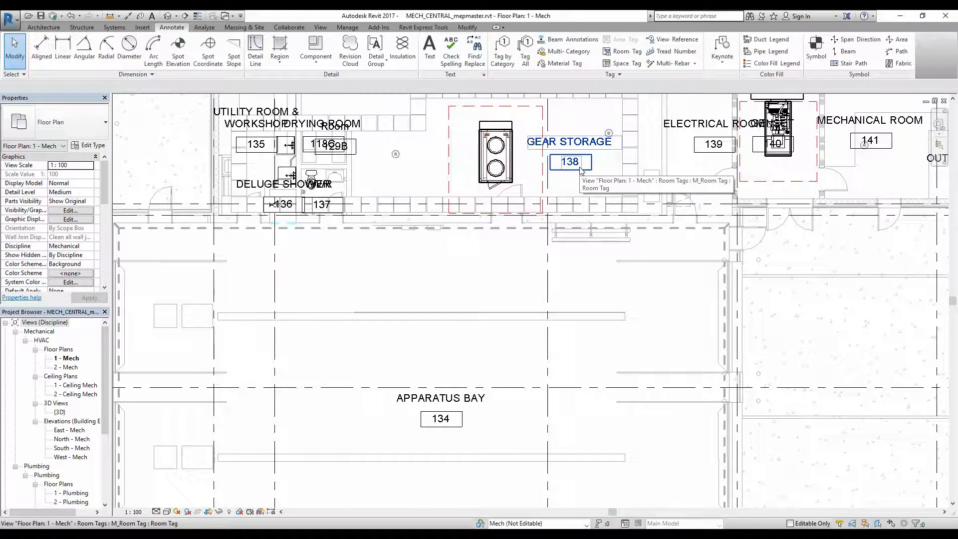
pyautogui.scroll(-2, 581, 170)
pyautogui.scroll(-1, 522, 201)
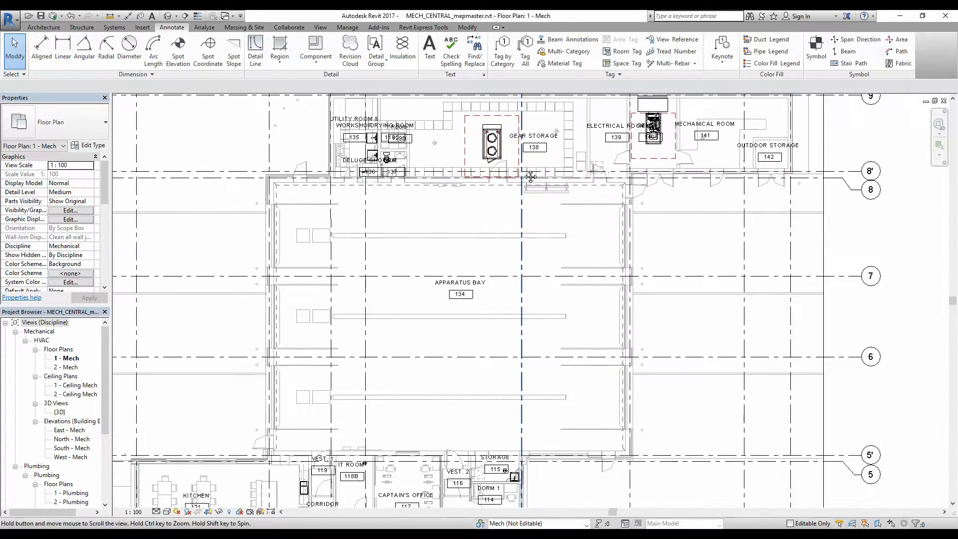
# - Open the view's link display settings for ARCH_LINK.rvt and set its model categories to <Custom>
pyautogui.press('v')
pyautogui.press('v')
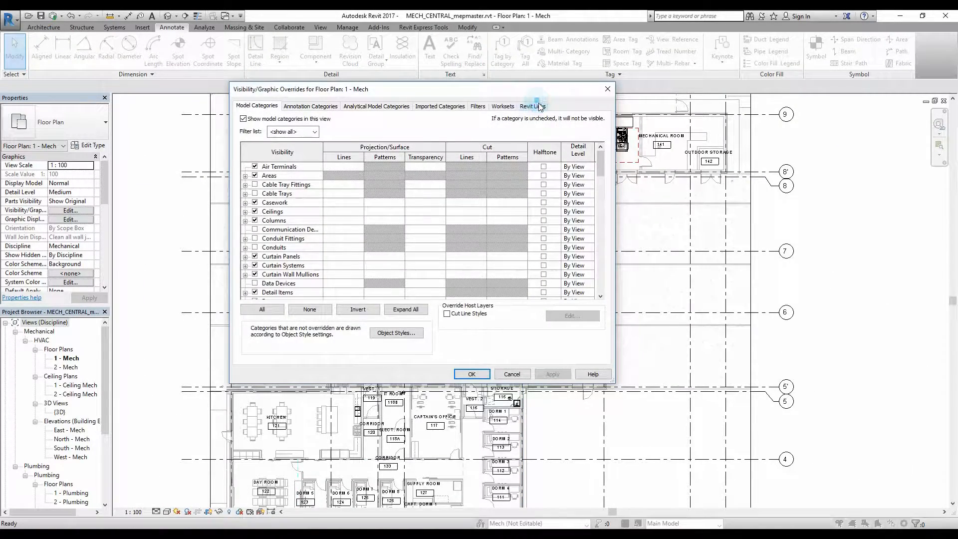
pyautogui.click(543, 106)
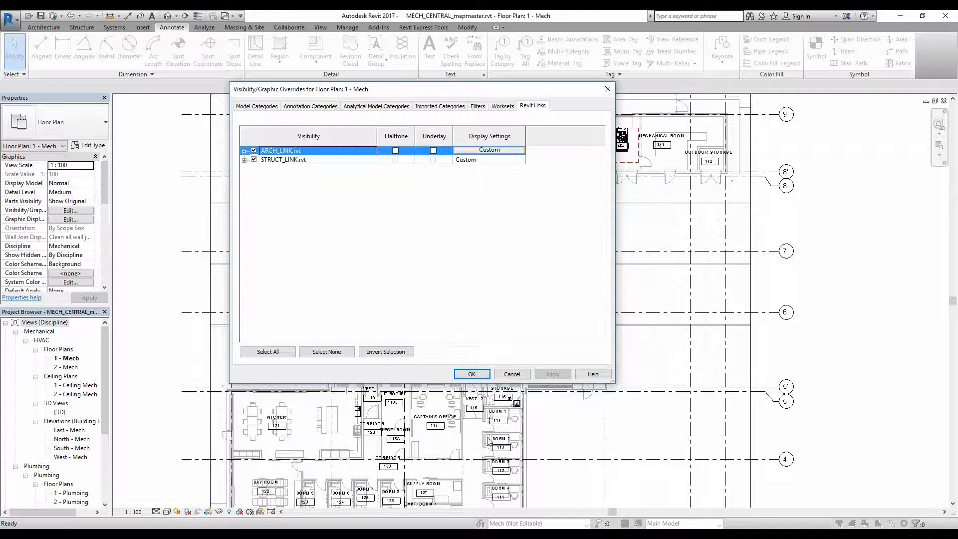
pyautogui.click(495, 153)
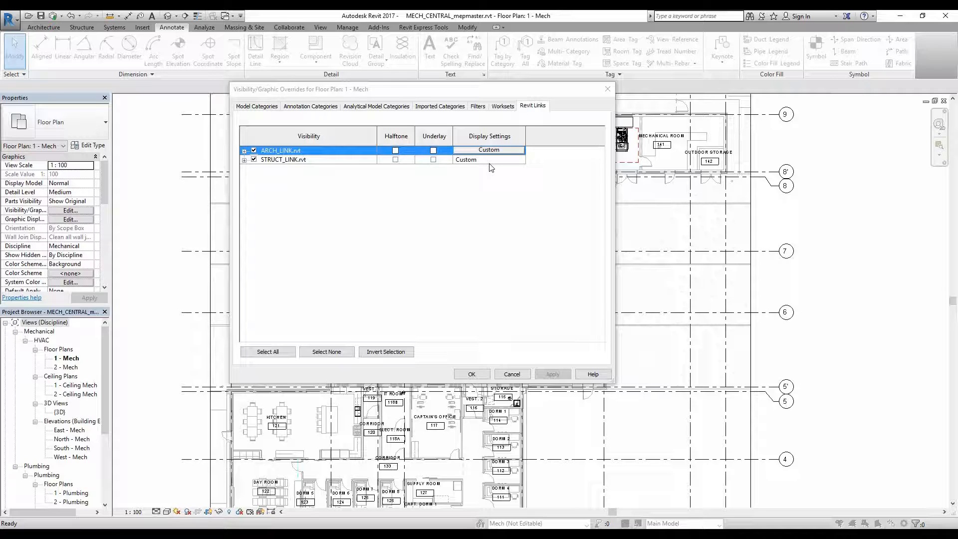
pyautogui.click(509, 150)
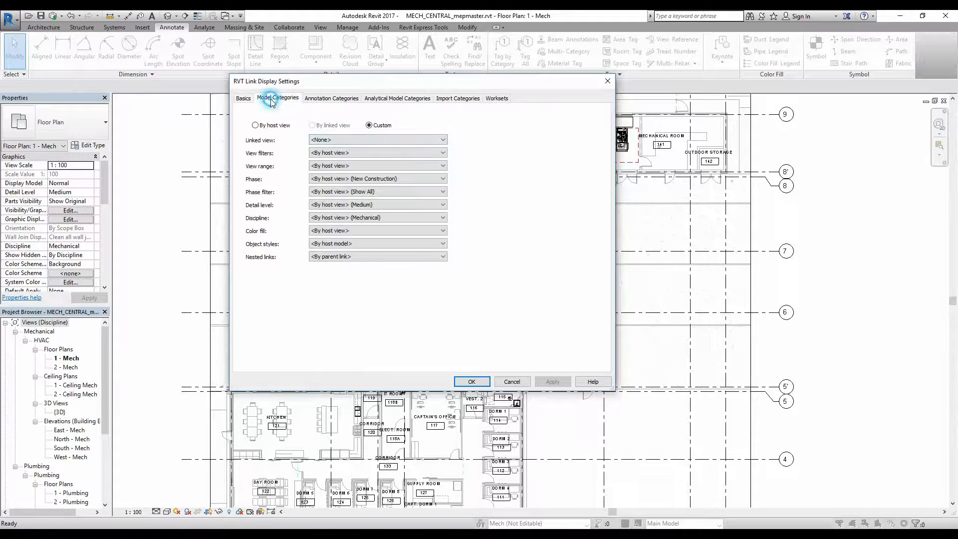
pyautogui.click(278, 98)
pyautogui.click(378, 114)
pyautogui.click(367, 131)
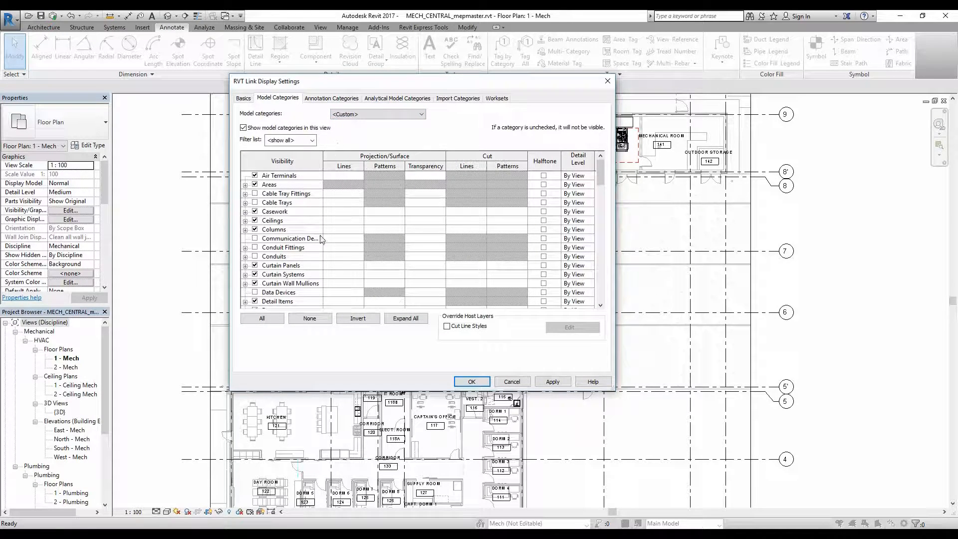
# - Hide the Mechanical Equipment category of ARCH_LINK.rvt in the 1 - Mech view and accept the link and visibility overrides
pyautogui.click(285, 204)
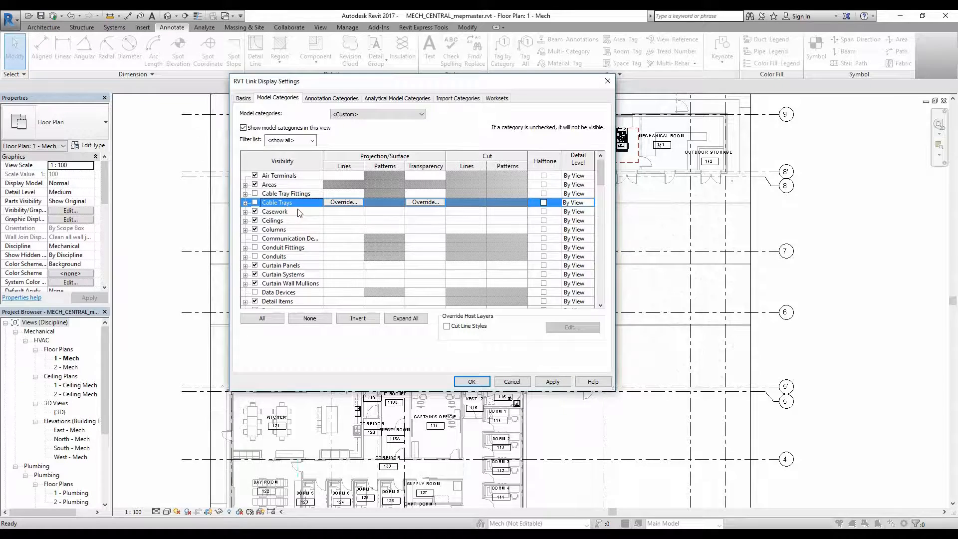
pyautogui.press('m')
pyautogui.scroll(-1, 301, 216)
pyautogui.click(282, 284)
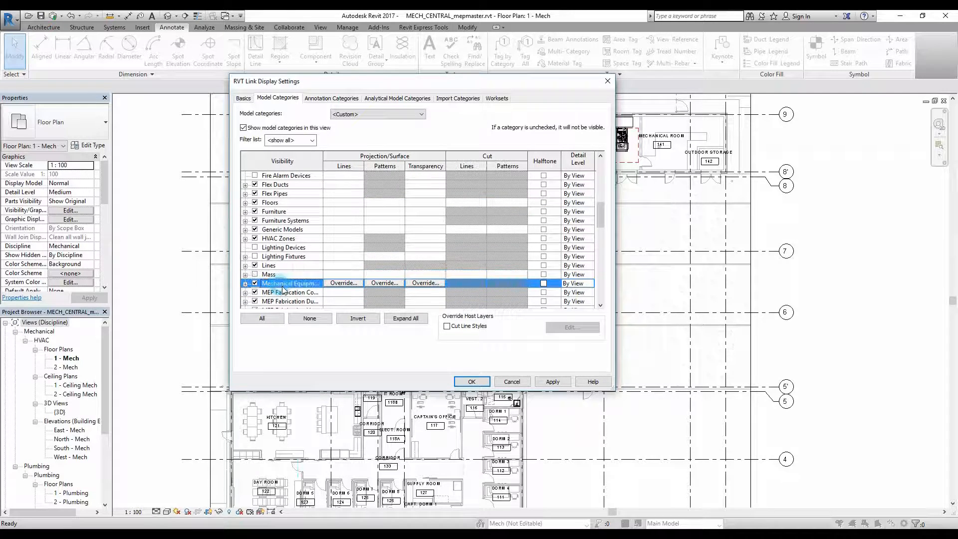
pyautogui.click(552, 381)
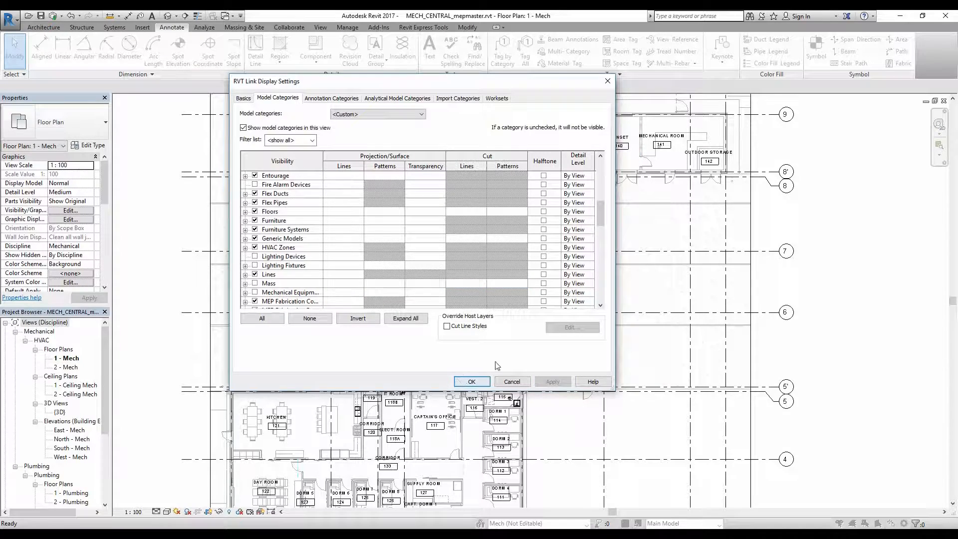
pyautogui.click(471, 382)
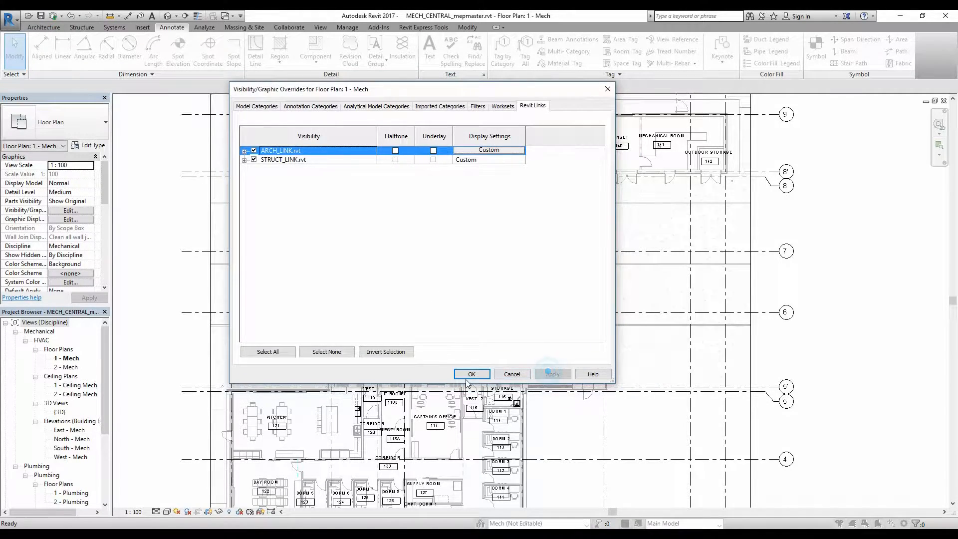
pyautogui.click(471, 374)
# - Set the Room Tags annotation category to halftone in the 1 - Mech view's visibility overrides and accept the change
pyautogui.scroll(4, 545, 233)
pyautogui.scroll(3, 545, 234)
pyautogui.scroll(-4, 499, 230)
pyautogui.scroll(3, 488, 227)
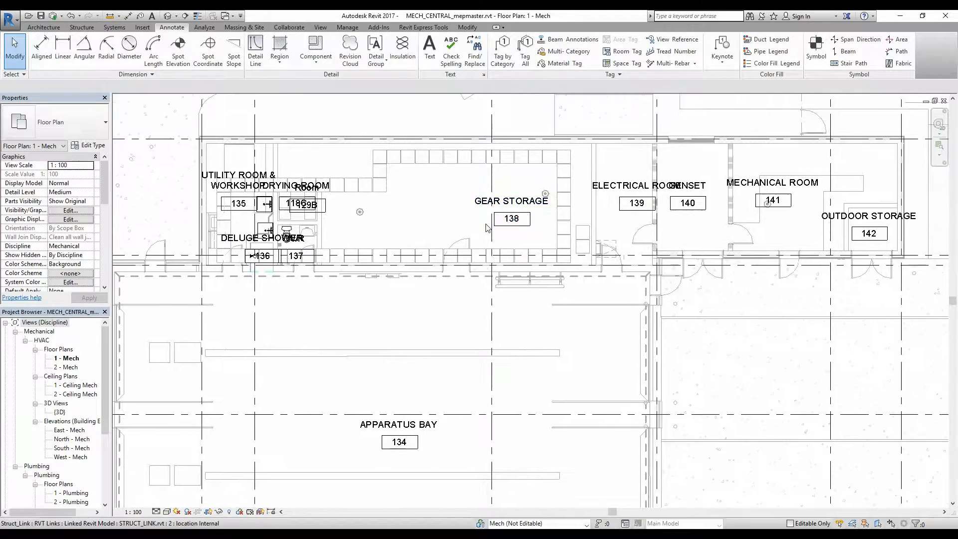
pyautogui.scroll(-2, 487, 227)
pyautogui.press('v')
pyautogui.press('v')
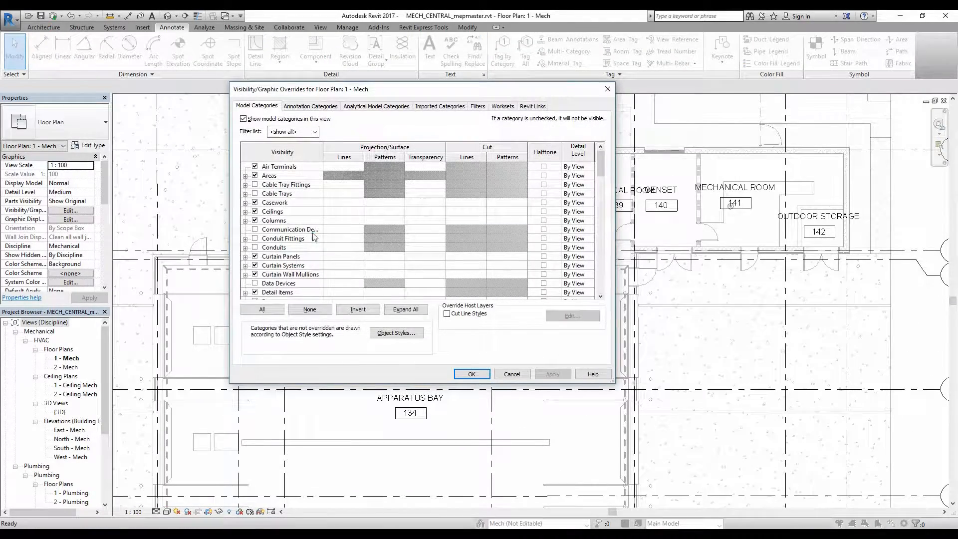
pyautogui.scroll(-12, 314, 237)
pyautogui.scroll(1, 314, 237)
pyautogui.click(316, 106)
pyautogui.click(291, 217)
pyautogui.press('r')
pyautogui.scroll(-3, 315, 259)
pyautogui.click(307, 273)
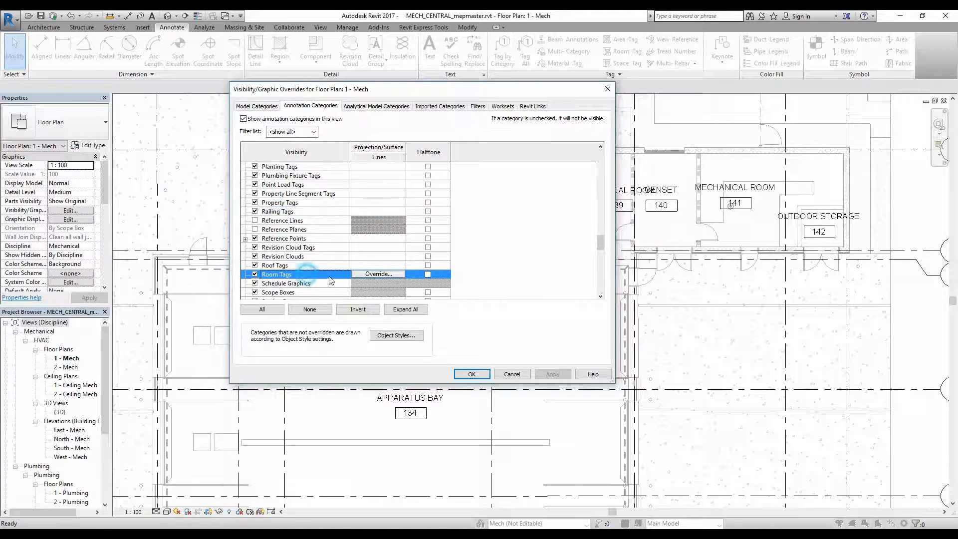
pyautogui.click(427, 275)
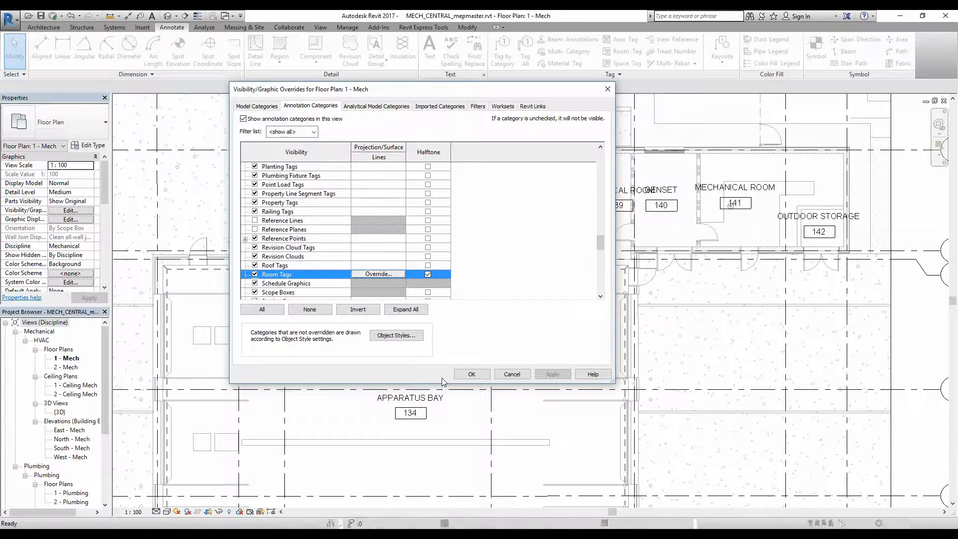
pyautogui.click(471, 374)
# - Examine how the halftone room tags read across the dorm wing, locker rooms and the service rooms around Deluge Shower
pyautogui.scroll(-5, 555, 281)
pyautogui.moveTo(556, 281); pyautogui.dragTo(560, 127, button='middle')
pyautogui.scroll(2, 619, 349)
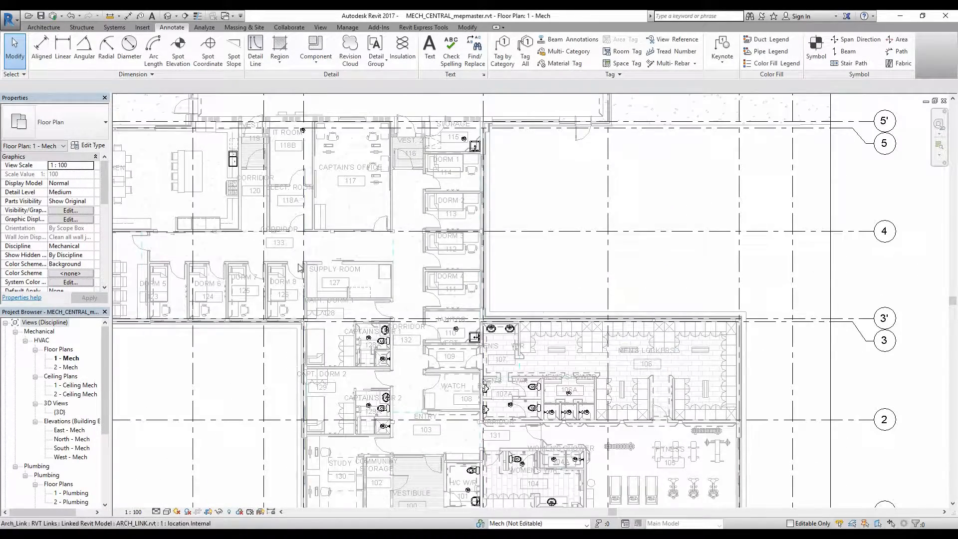
pyautogui.moveTo(210, 265); pyautogui.dragTo(327, 266, button='middle')
pyautogui.scroll(1, 328, 266)
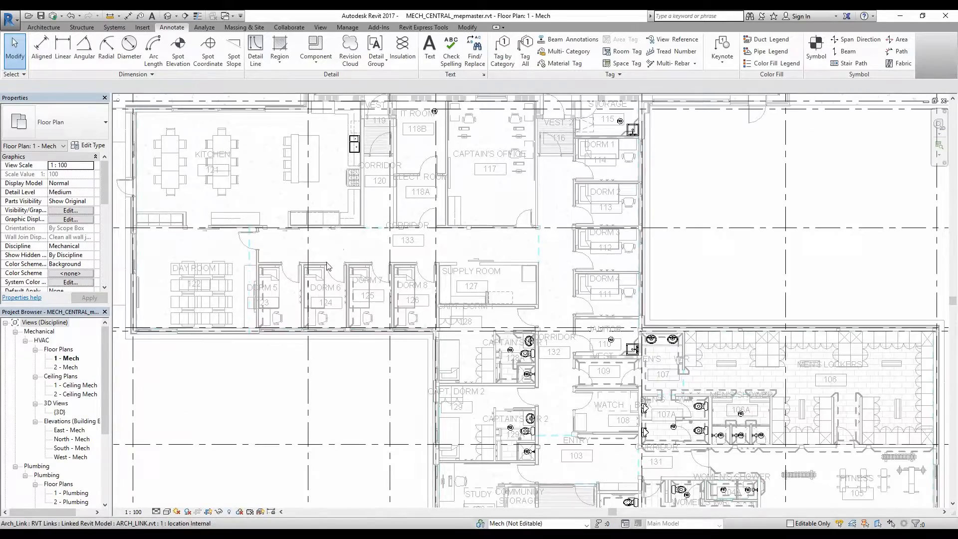
pyautogui.scroll(-3, 328, 266)
pyautogui.scroll(2, 489, 196)
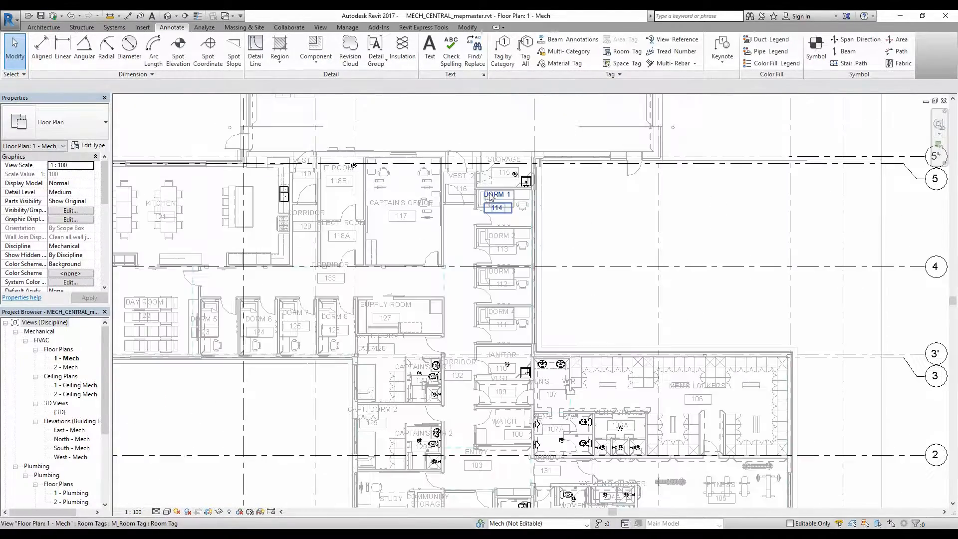
pyautogui.scroll(-2, 397, 208)
pyautogui.scroll(-3, 376, 237)
pyautogui.moveTo(377, 237); pyautogui.dragTo(417, 299, button='middle')
pyautogui.scroll(2, 435, 253)
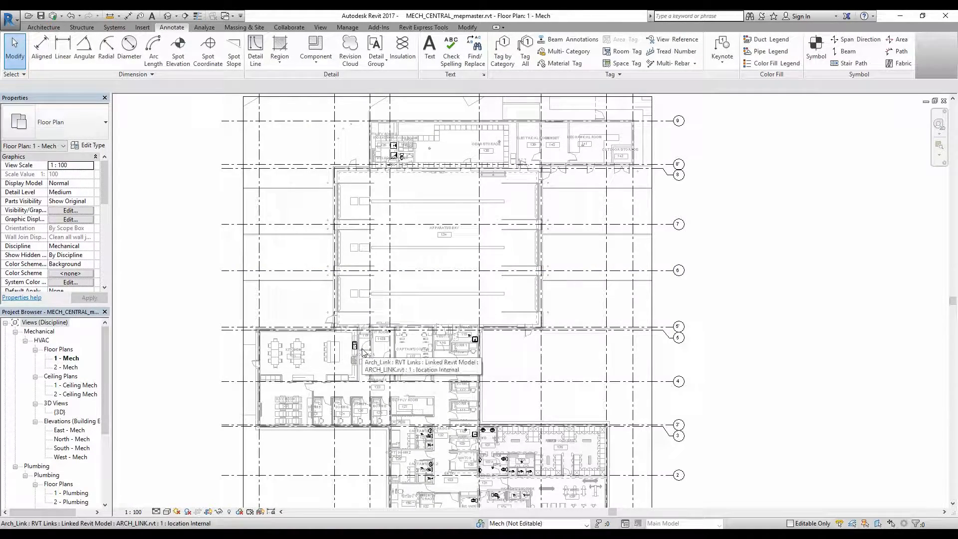
pyautogui.scroll(1, 485, 307)
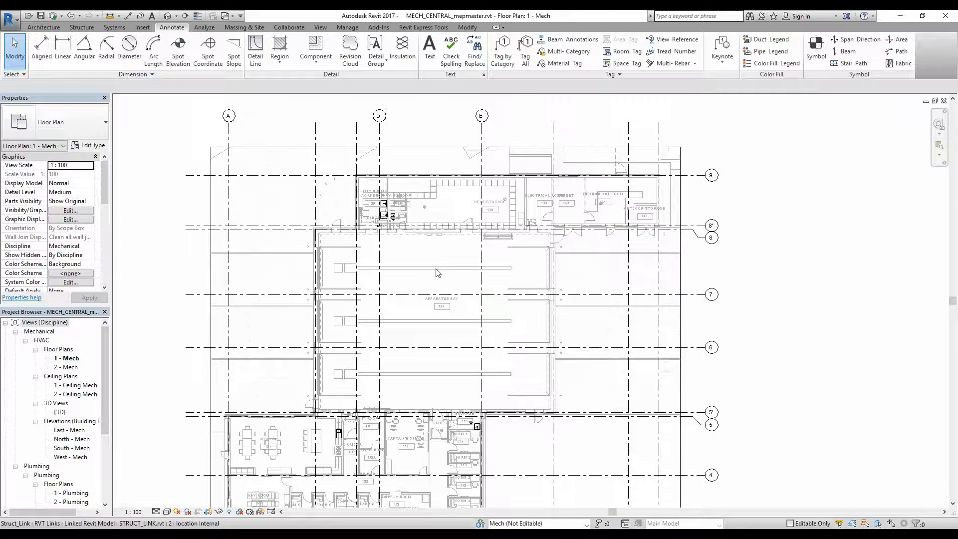
pyautogui.scroll(1, 369, 295)
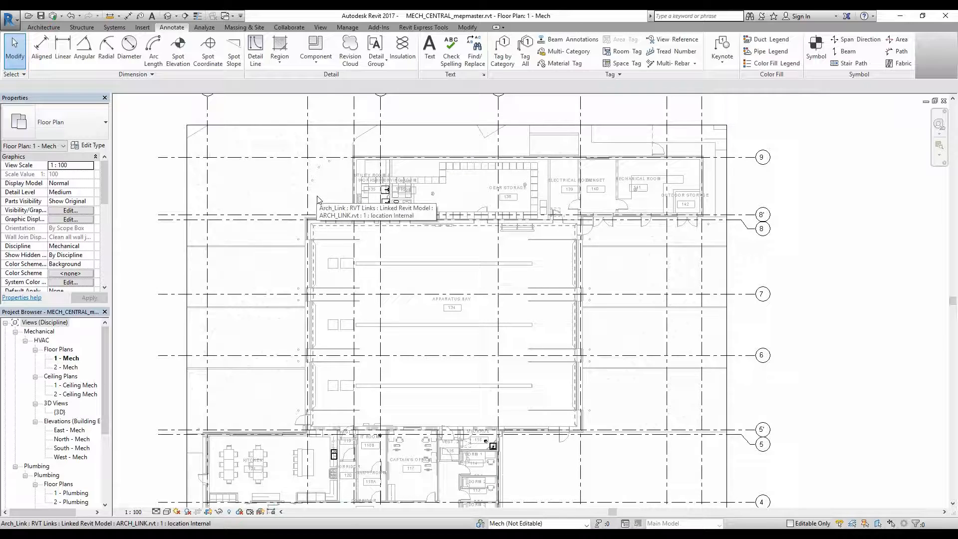
pyautogui.scroll(4, 327, 220)
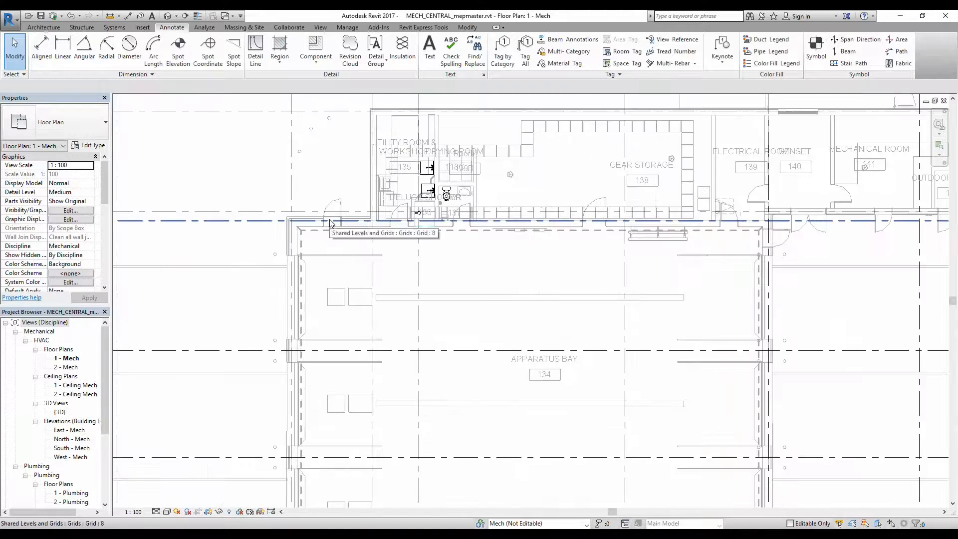
pyautogui.scroll(6, 424, 213)
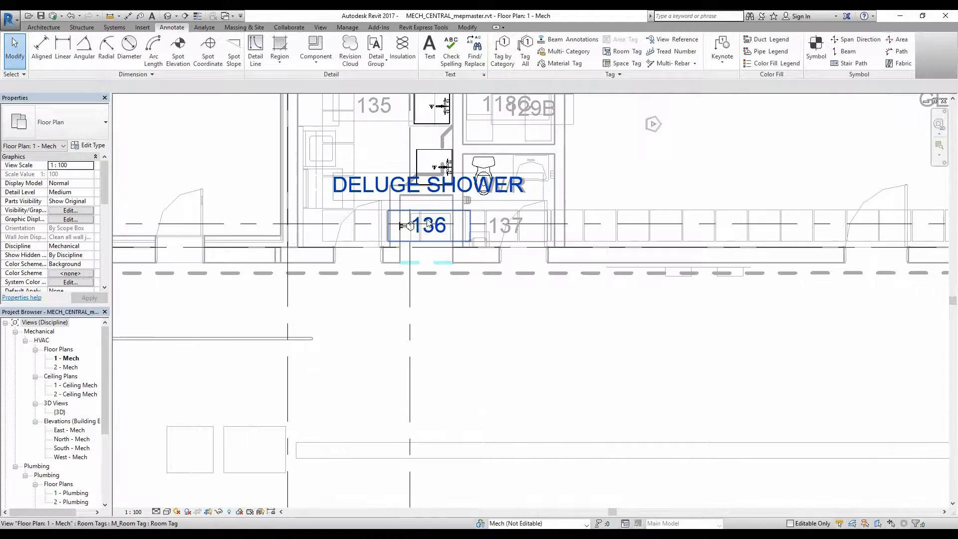
pyautogui.scroll(-8, 428, 224)
pyautogui.scroll(2, 297, 332)
pyautogui.moveTo(297, 332); pyautogui.dragTo(395, 246, button='middle')
pyautogui.scroll(-2, 429, 351)
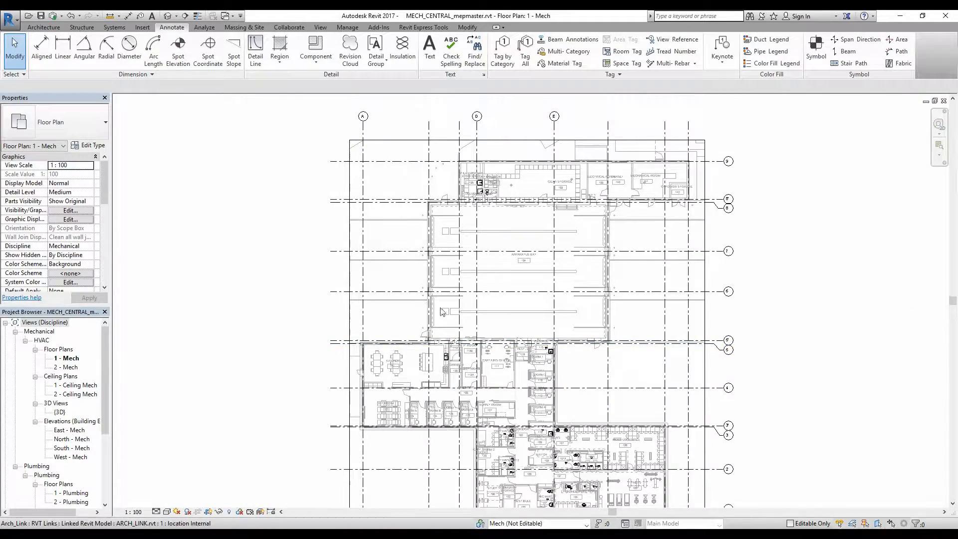
pyautogui.moveTo(439, 307); pyautogui.dragTo(459, 239, button='middle')
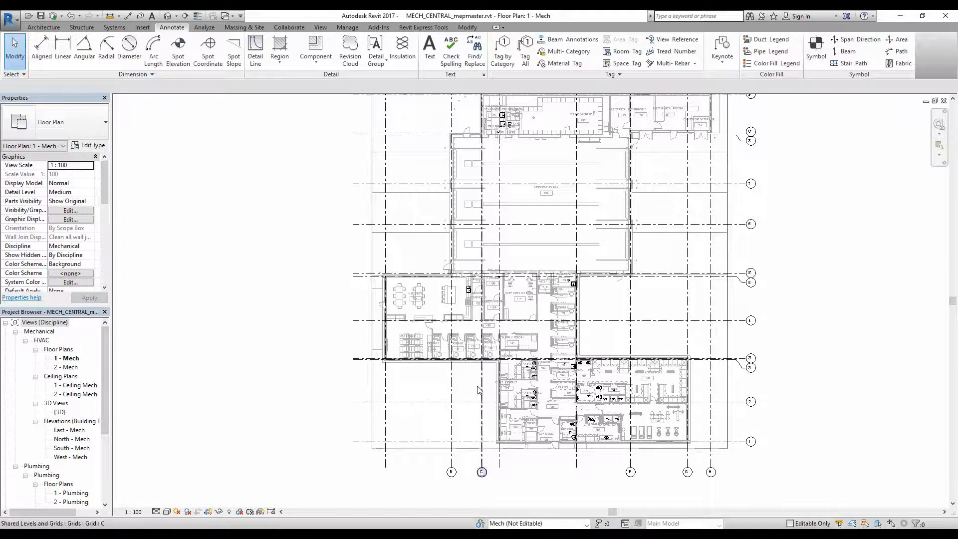
pyautogui.scroll(4, 690, 336)
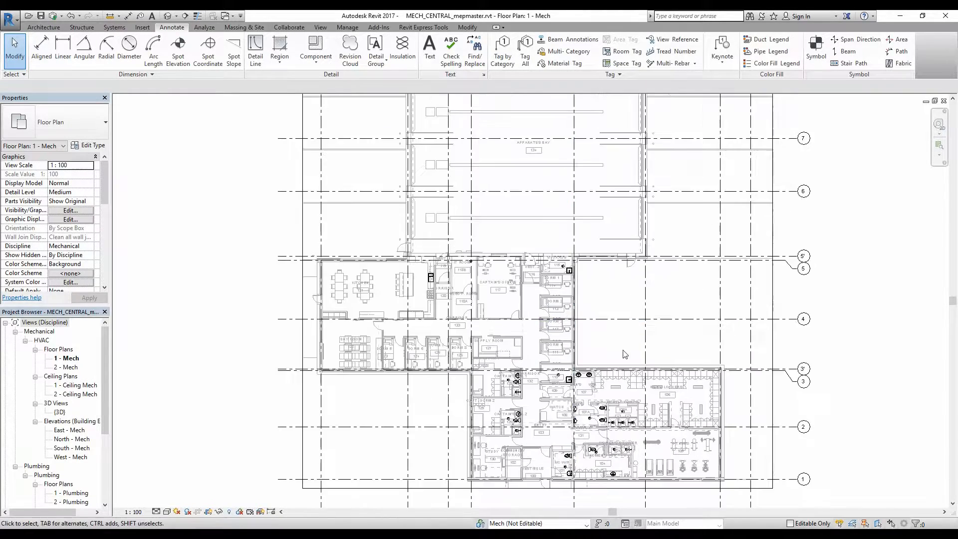
pyautogui.scroll(-3, 618, 357)
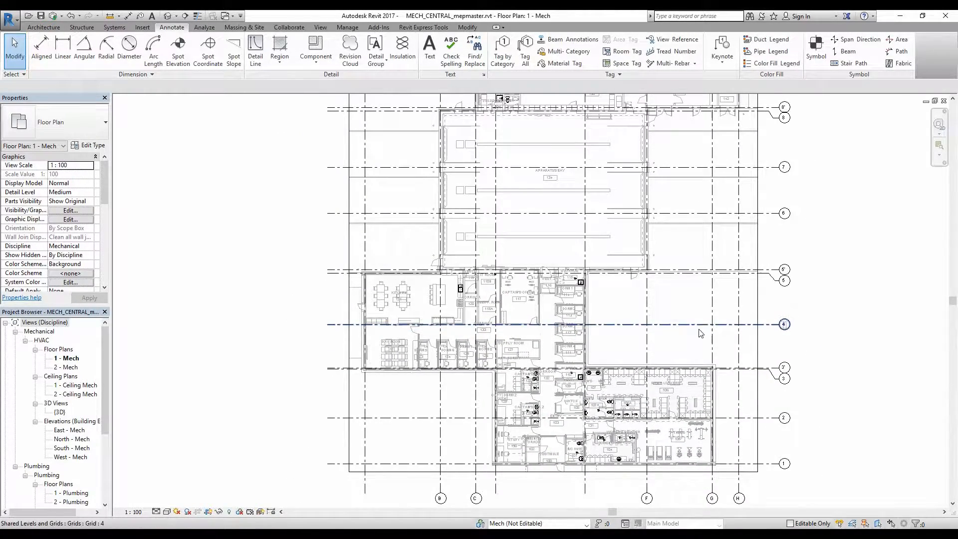
pyautogui.scroll(2, 534, 304)
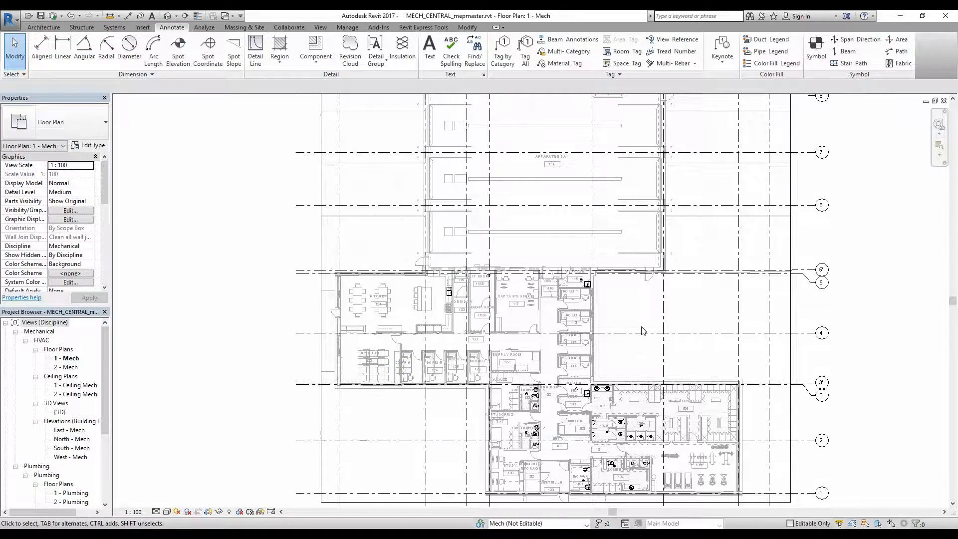
pyautogui.scroll(-1, 642, 329)
pyautogui.moveTo(662, 303); pyautogui.dragTo(652, 361, button='middle')
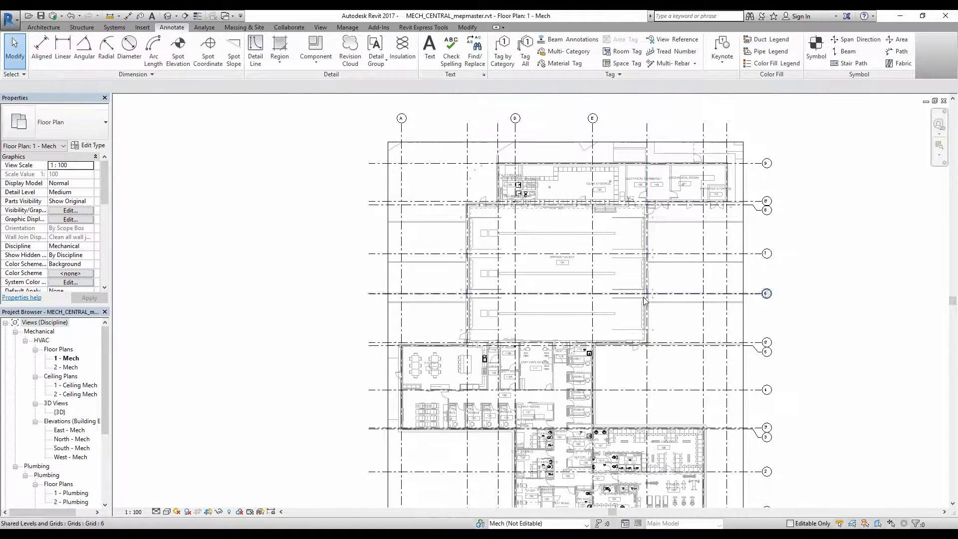
pyautogui.scroll(3, 643, 301)
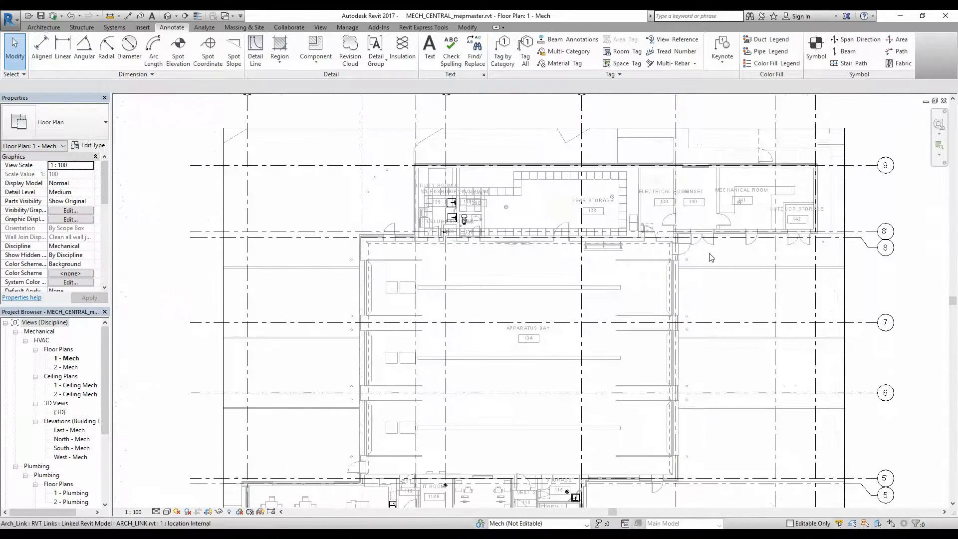
pyautogui.scroll(-2, 685, 246)
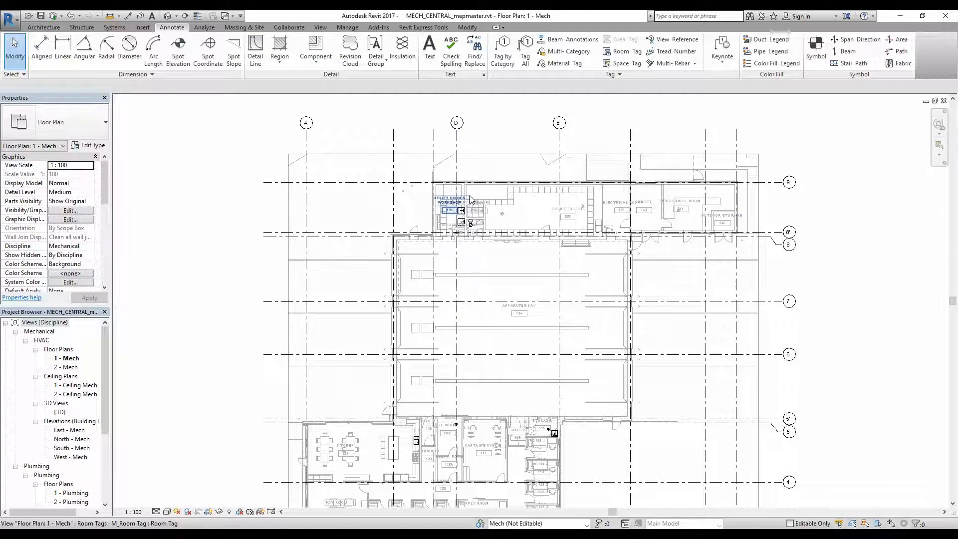
pyautogui.moveTo(394, 274); pyautogui.dragTo(494, 268, button='middle')
pyautogui.scroll(-1, 493, 268)
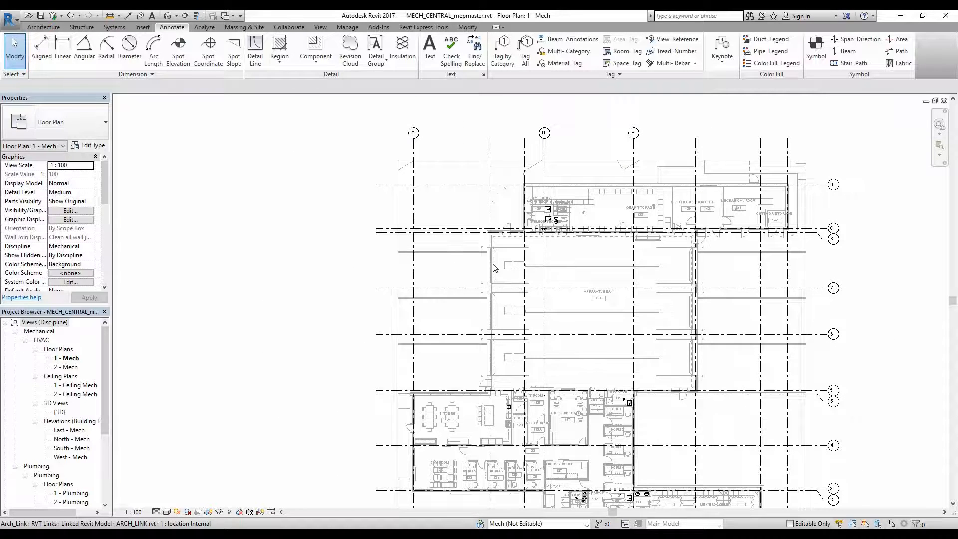